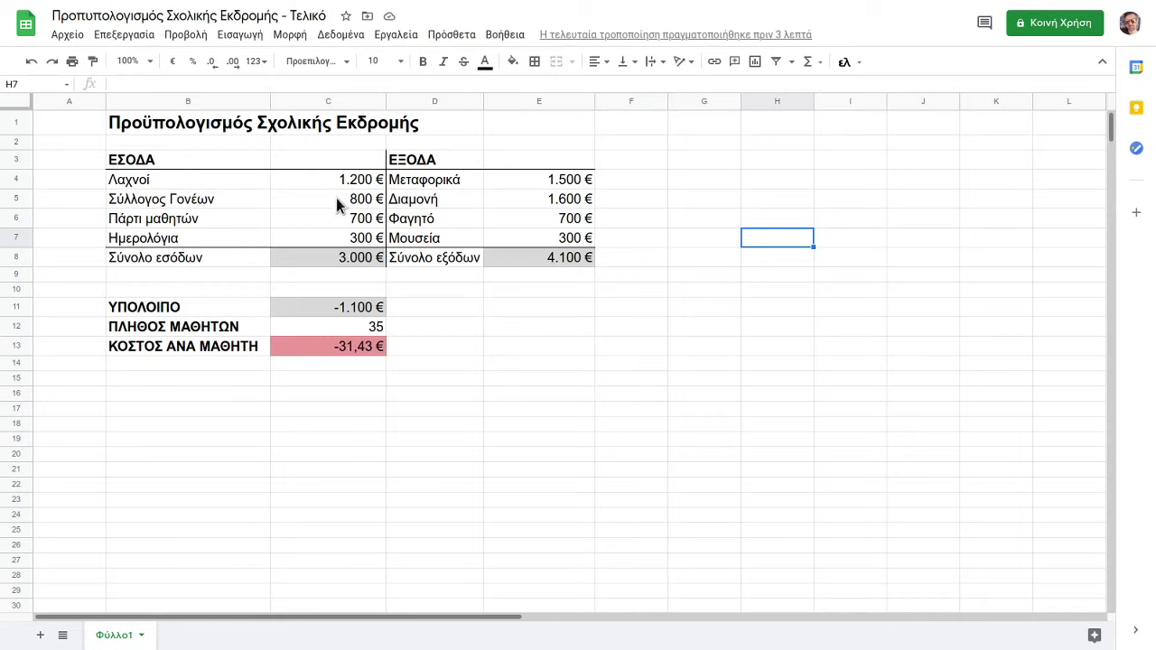
Inspect the income total, expenses total, balance, student count and per-student cost formulas in the finished budget.
click(331, 257)
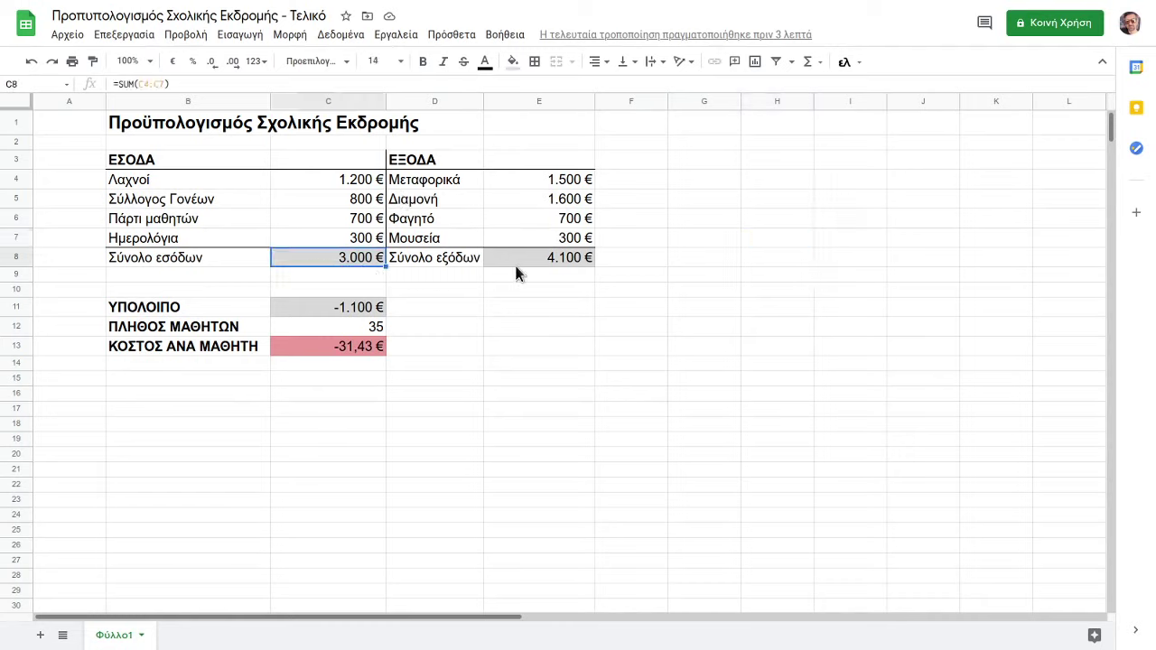
click(539, 261)
click(493, 328)
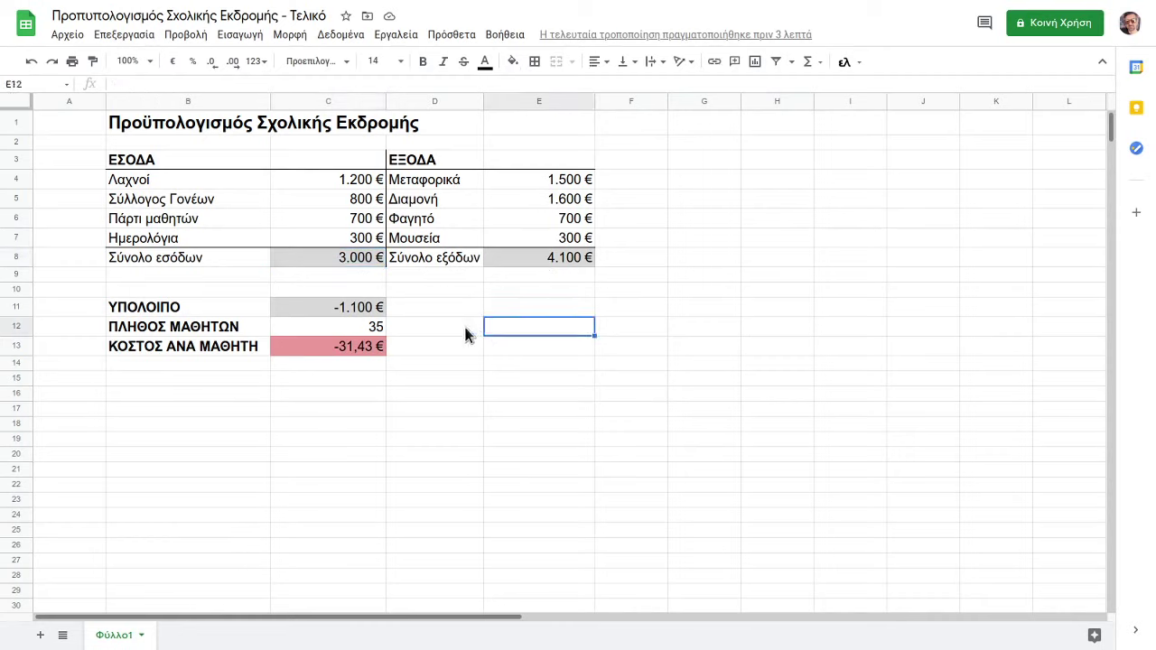
click(318, 308)
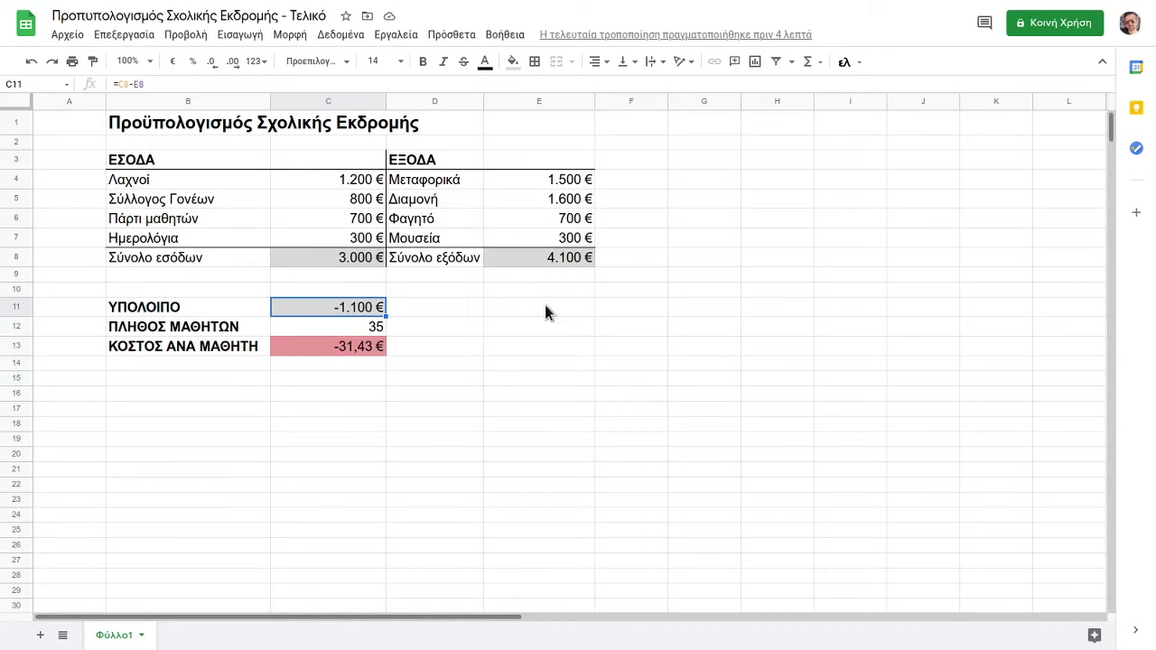
click(348, 331)
click(345, 349)
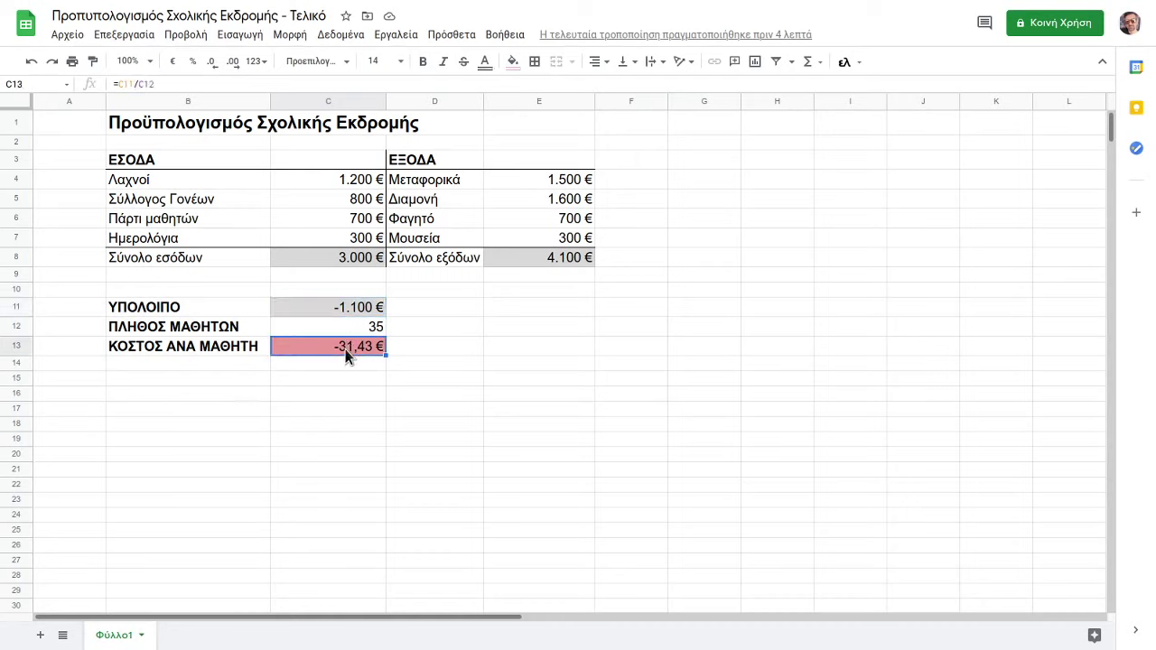
click(372, 380)
click(347, 342)
Test the formulas by changing the lottery income in C4 to 4200, then undo it.
click(351, 187)
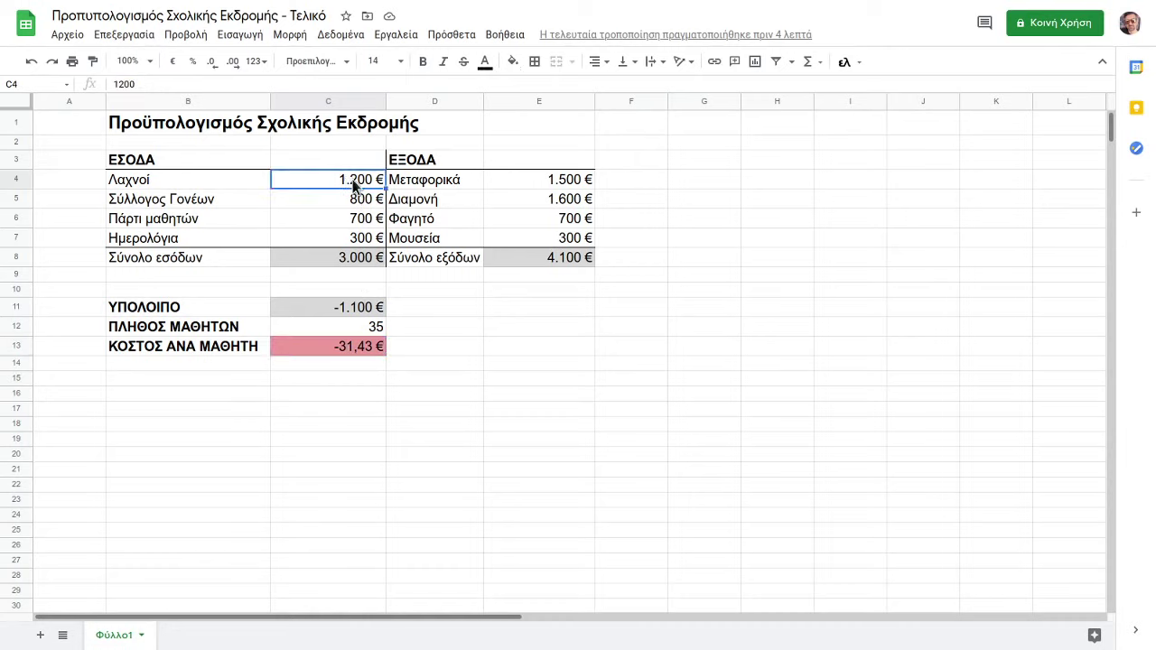
text(4)
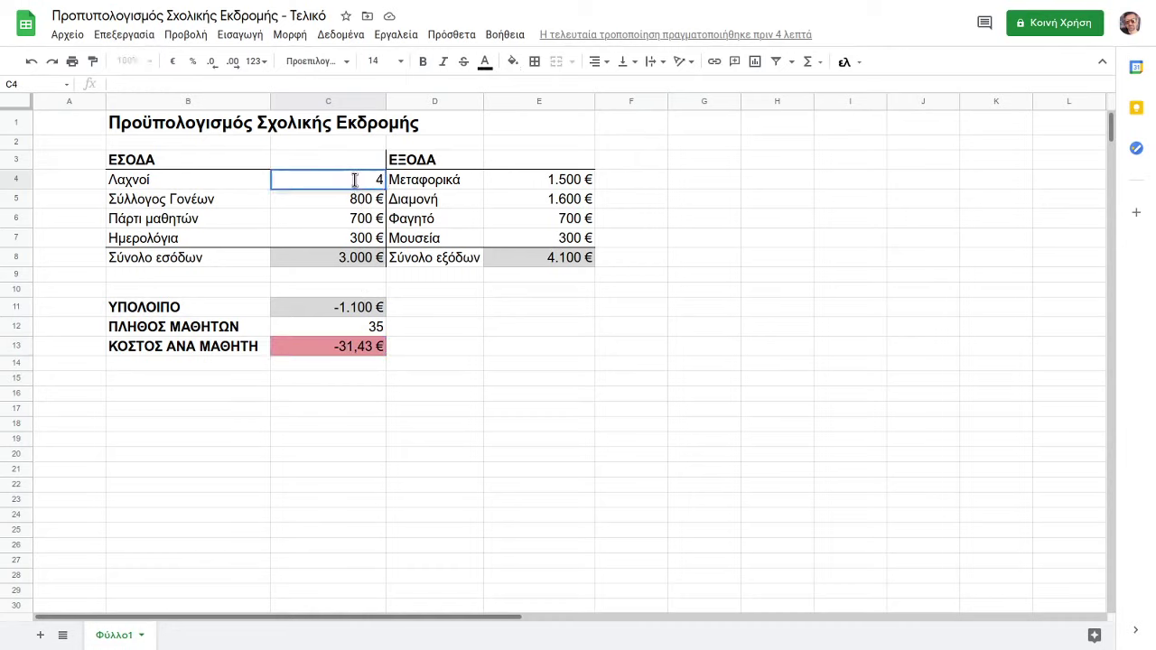
text(200)
key(Return)
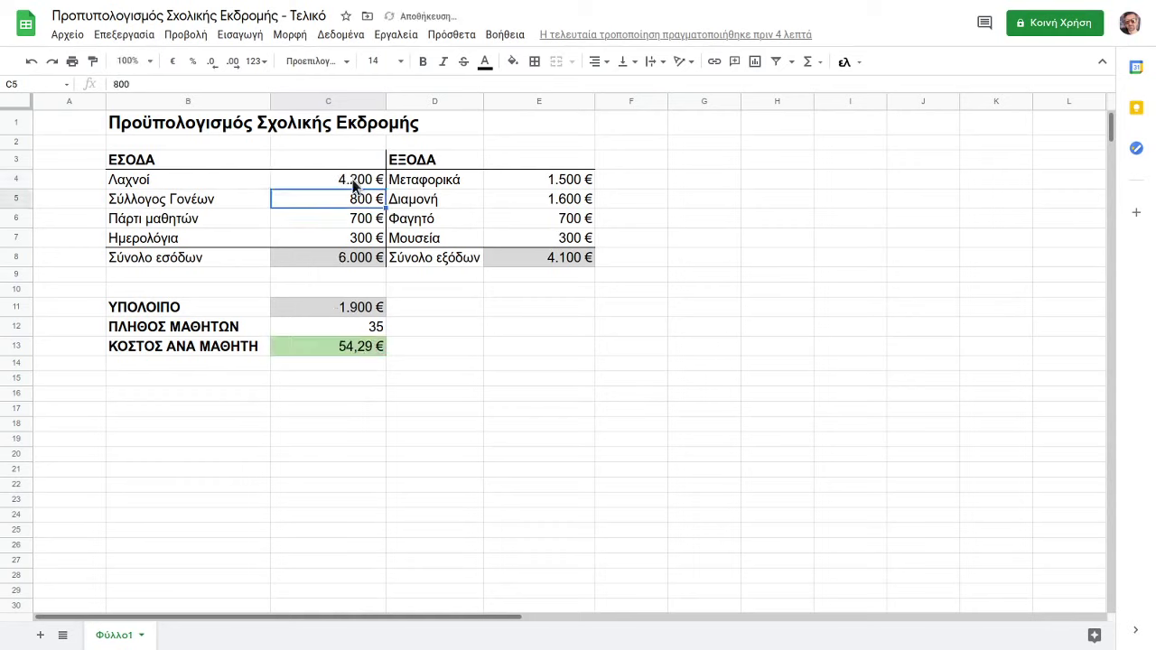
click(354, 261)
click(353, 311)
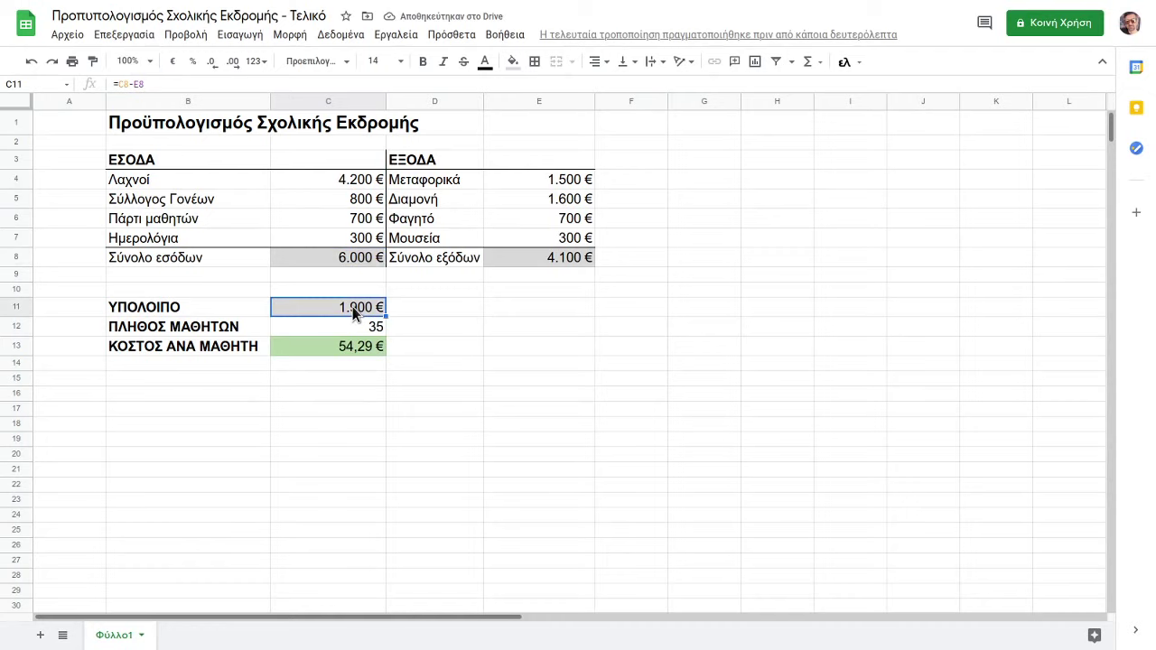
click(347, 350)
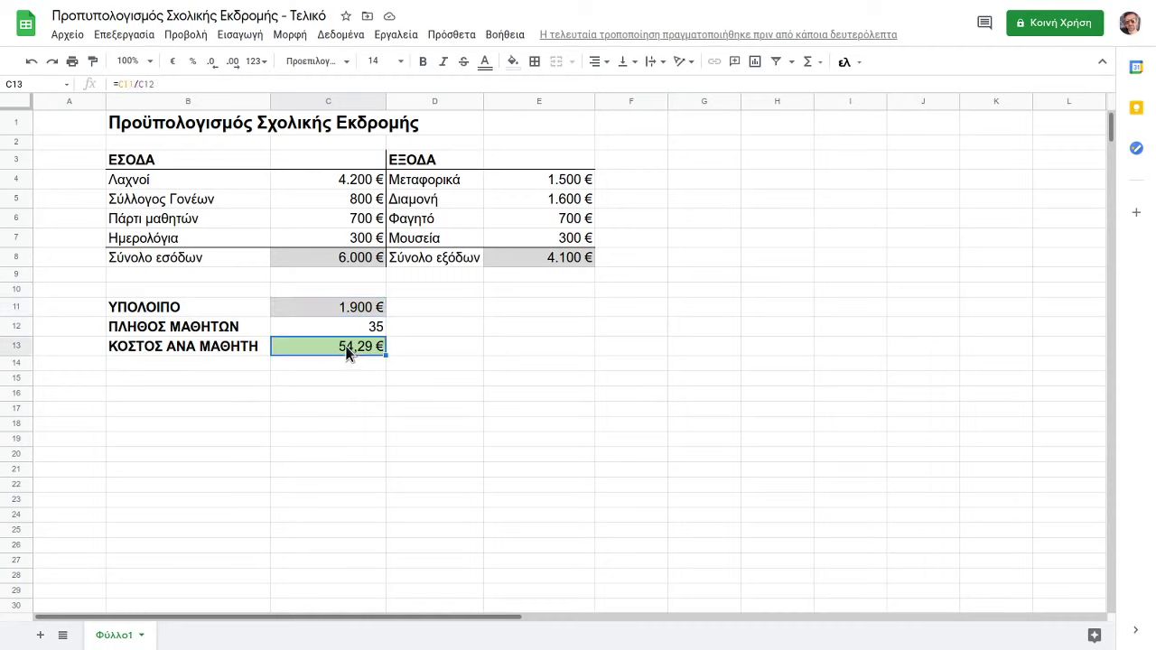
click(31, 61)
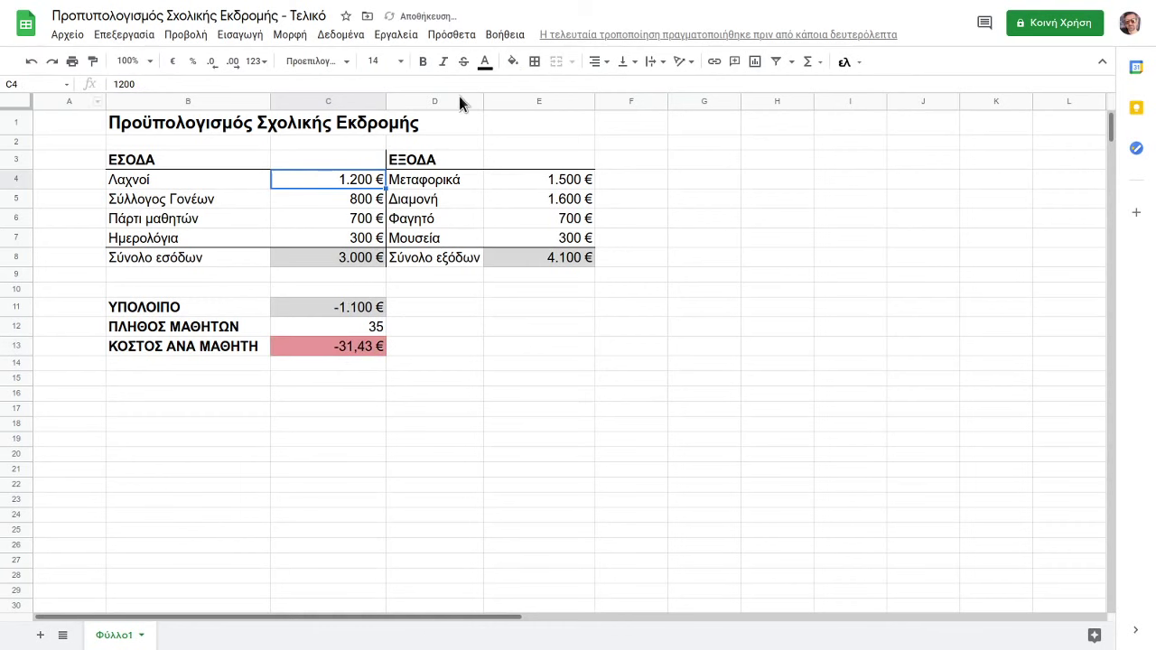
Switch to the Δοκιμαστικό draft, check the sums of C4:C7 and E4:E7, and select C8.
key(F11)
click(523, 12)
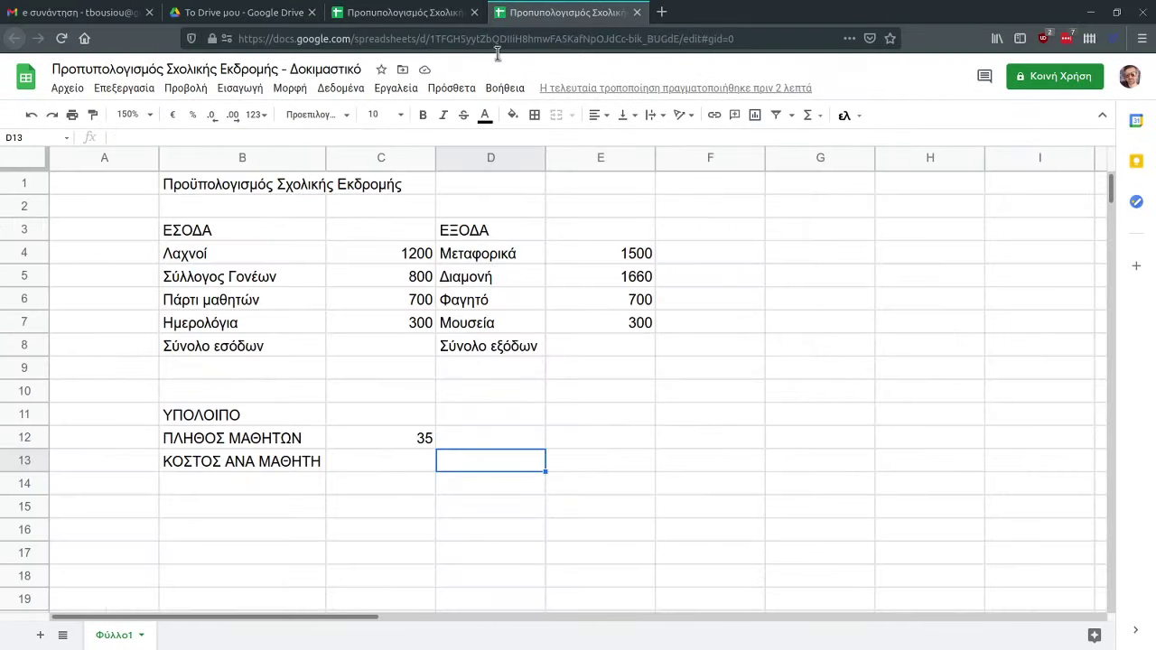
key(F11)
click(390, 335)
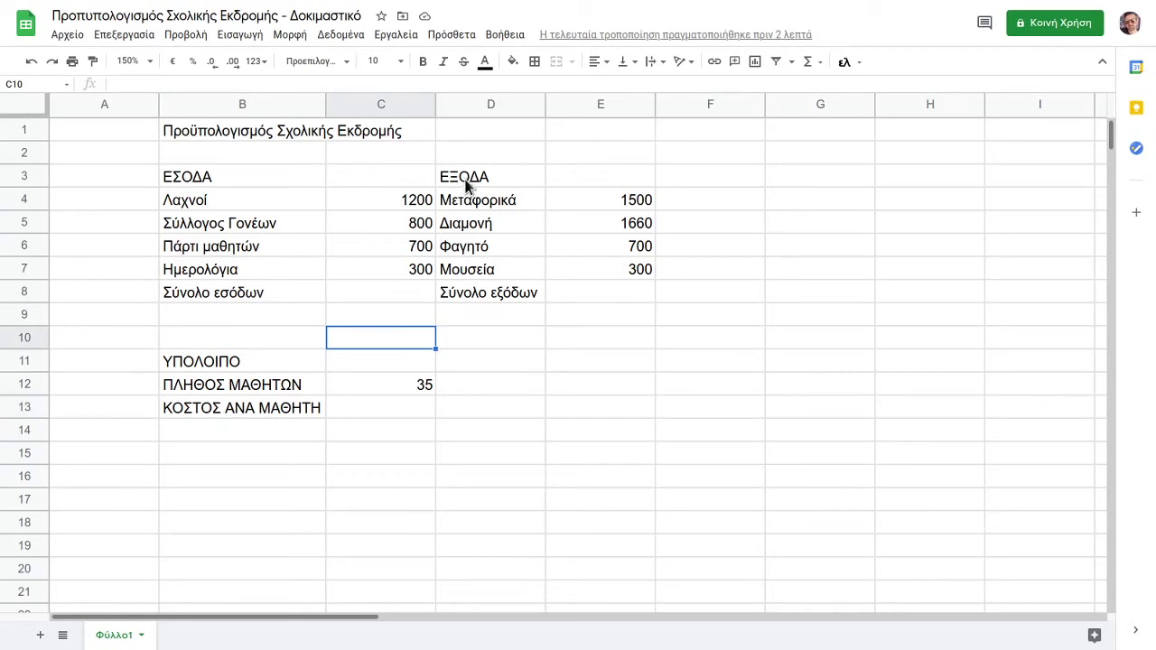
drag(412, 207, 408, 268)
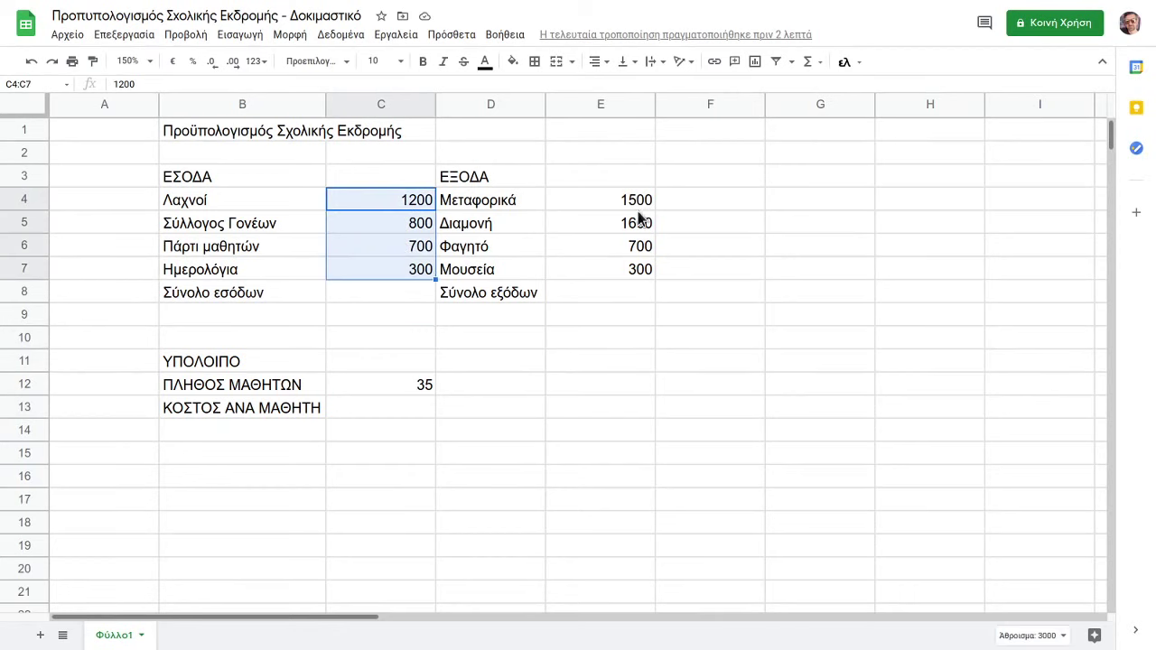
drag(637, 202, 609, 268)
click(479, 292)
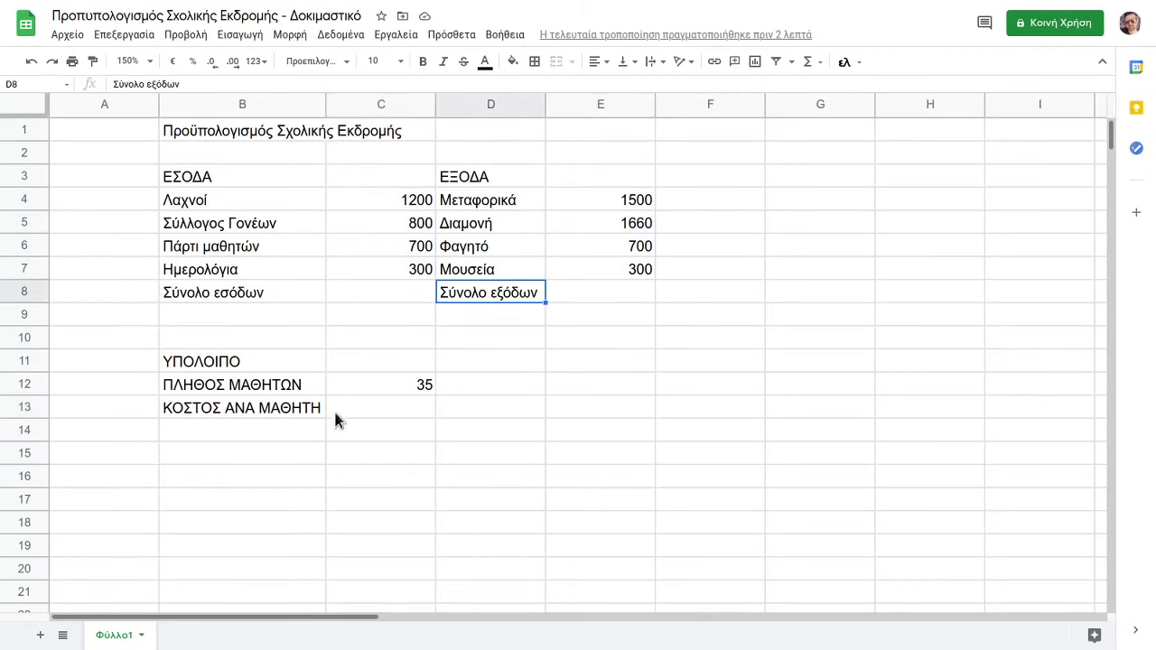
click(356, 431)
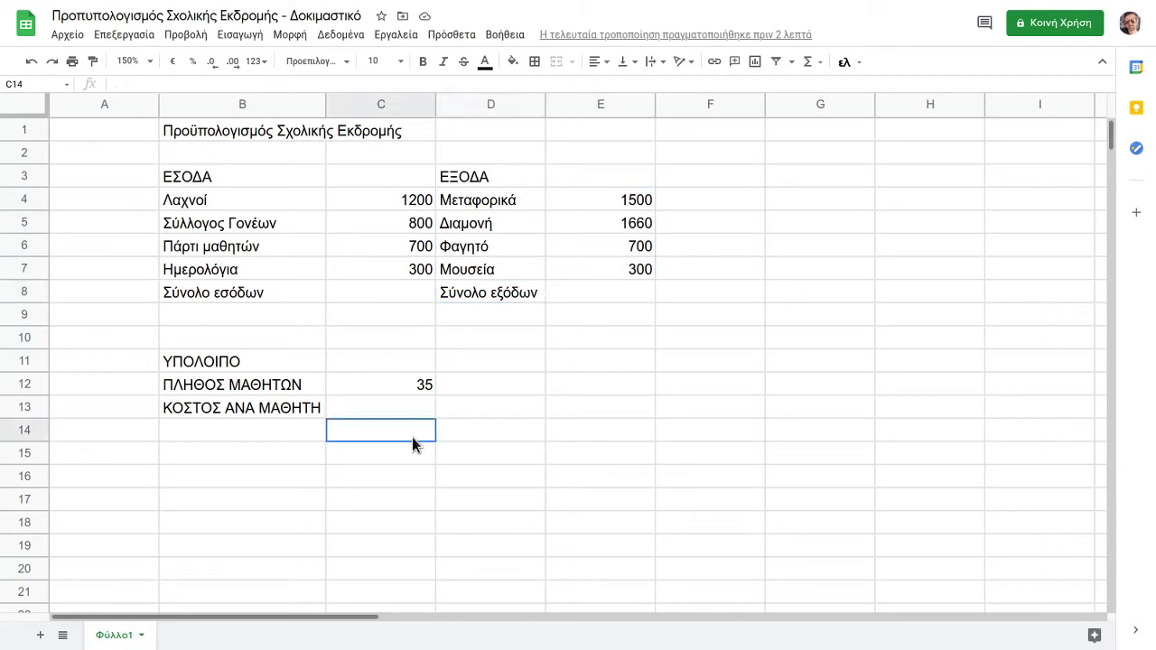
click(406, 298)
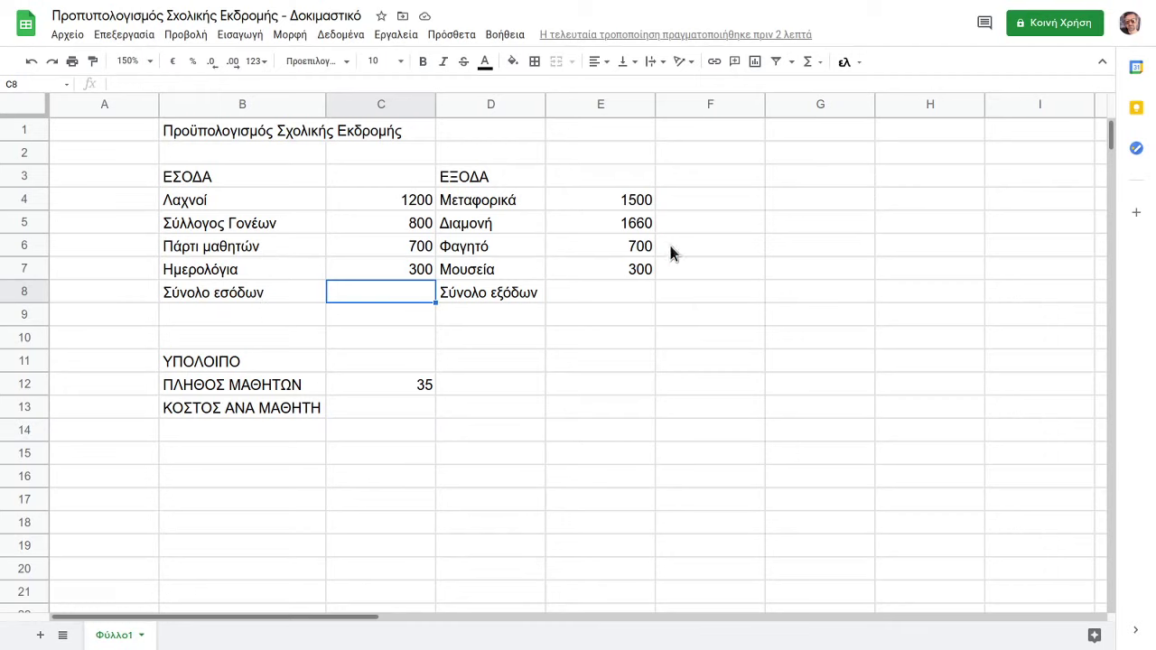
Insert =SUM(C4:C7) into C8 from the Functions list for the income total.
click(819, 65)
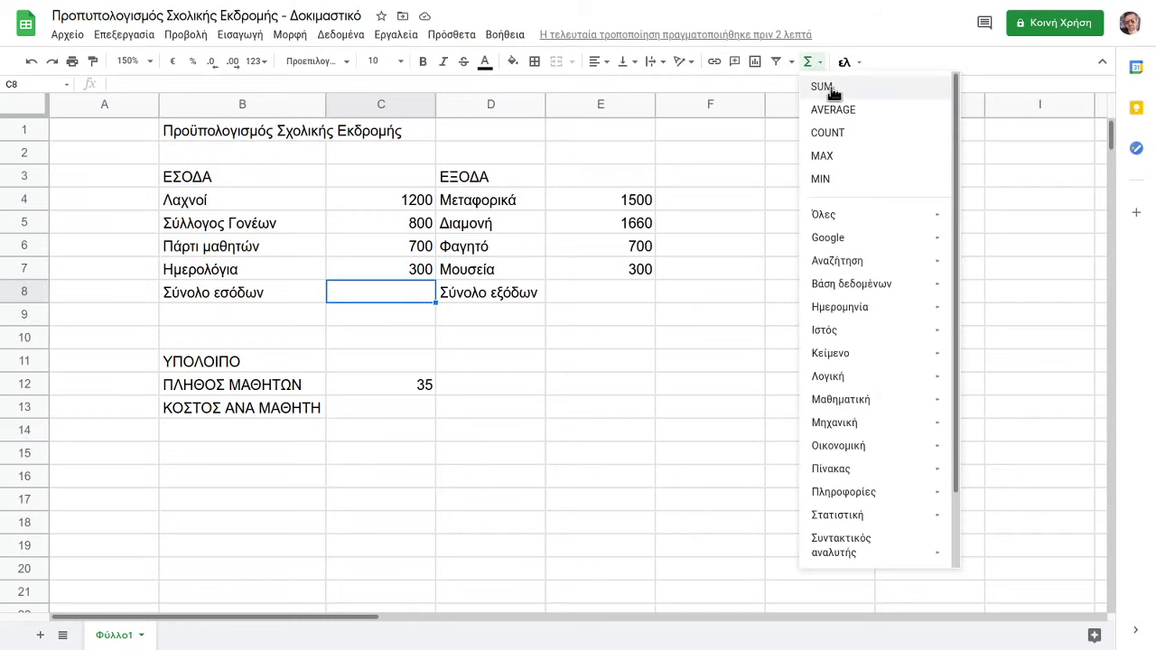
click(833, 88)
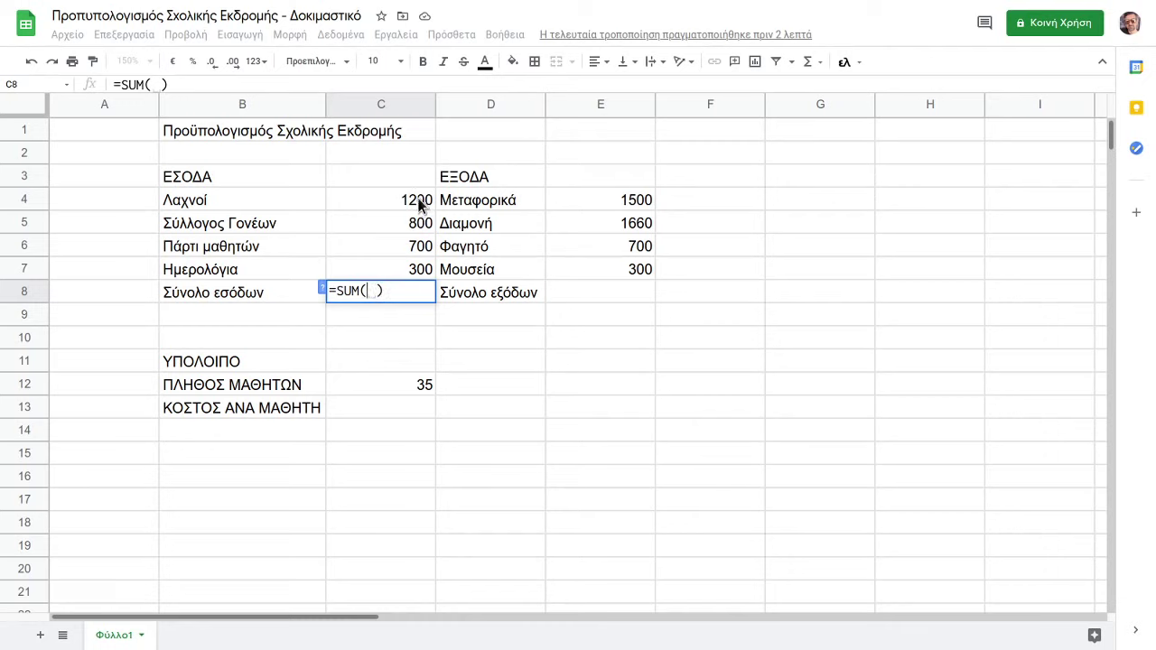
drag(417, 207, 418, 271)
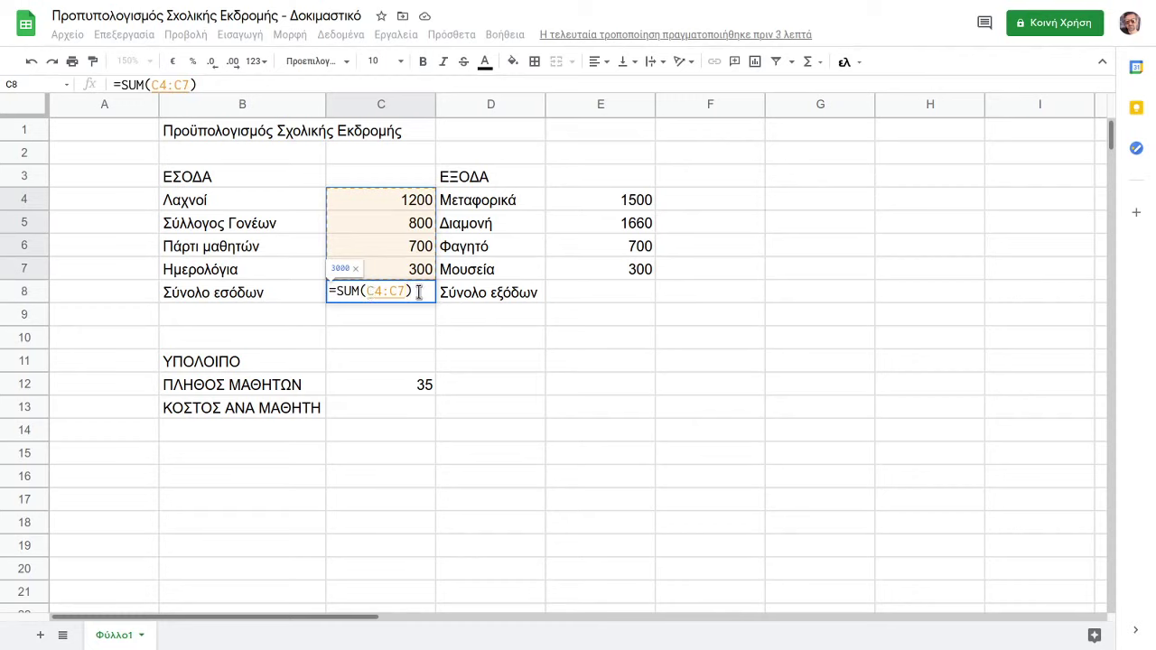
key(Return)
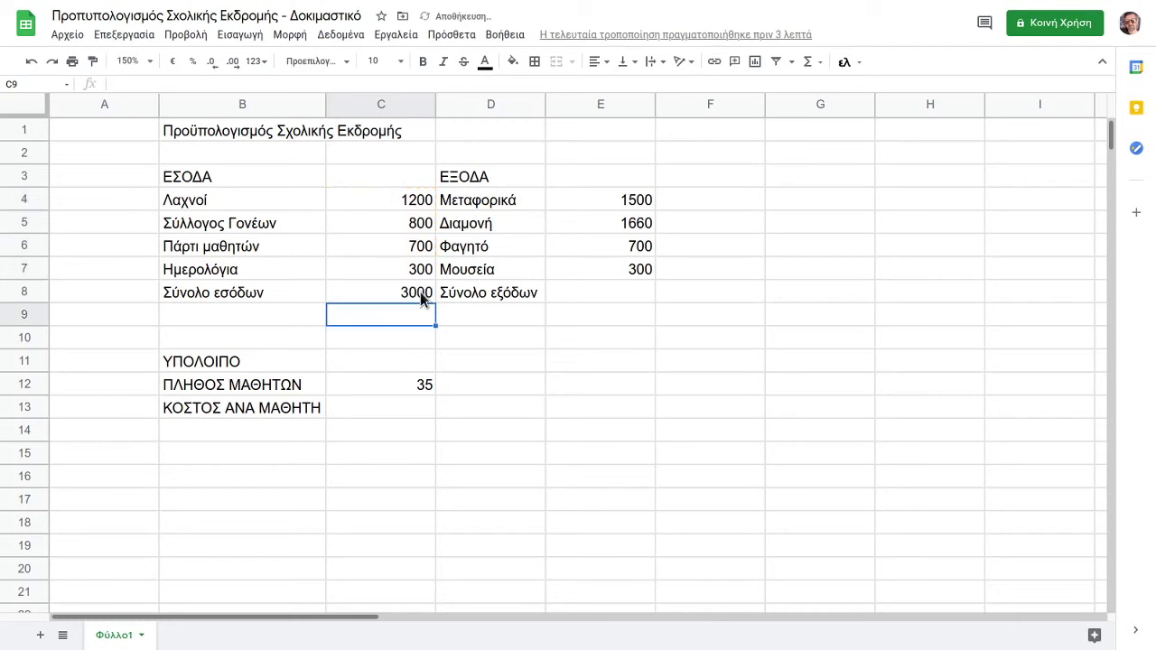
Open C8's formula to verify it and leave it unchanged.
click(413, 297)
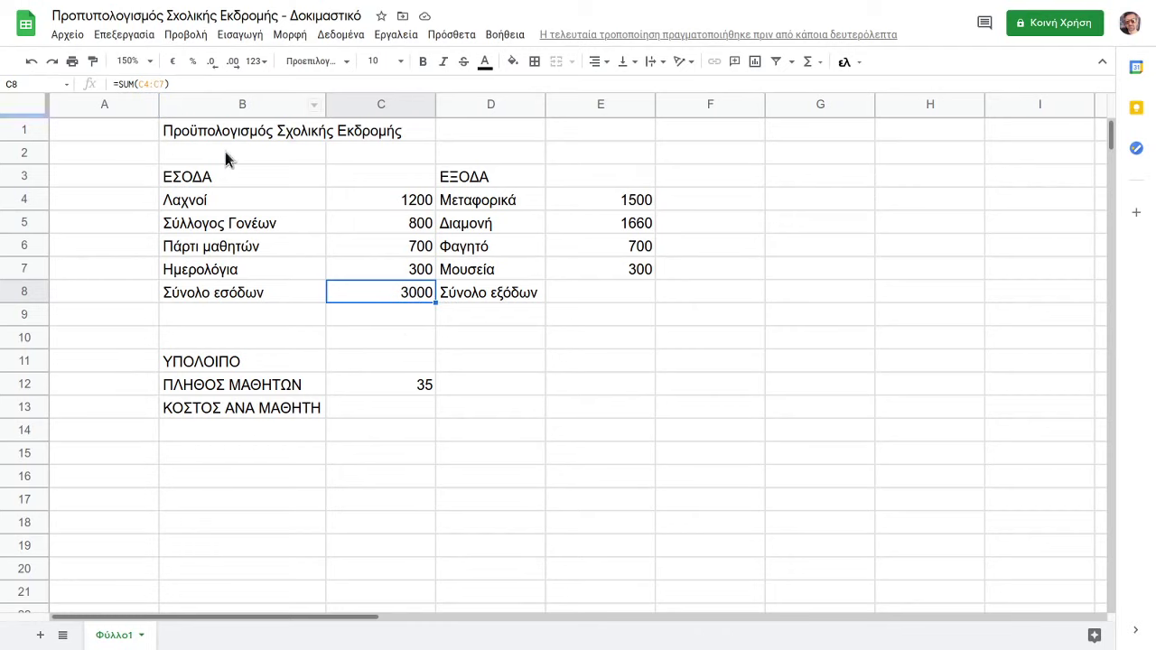
double_click(415, 291)
key(ctrl+a)
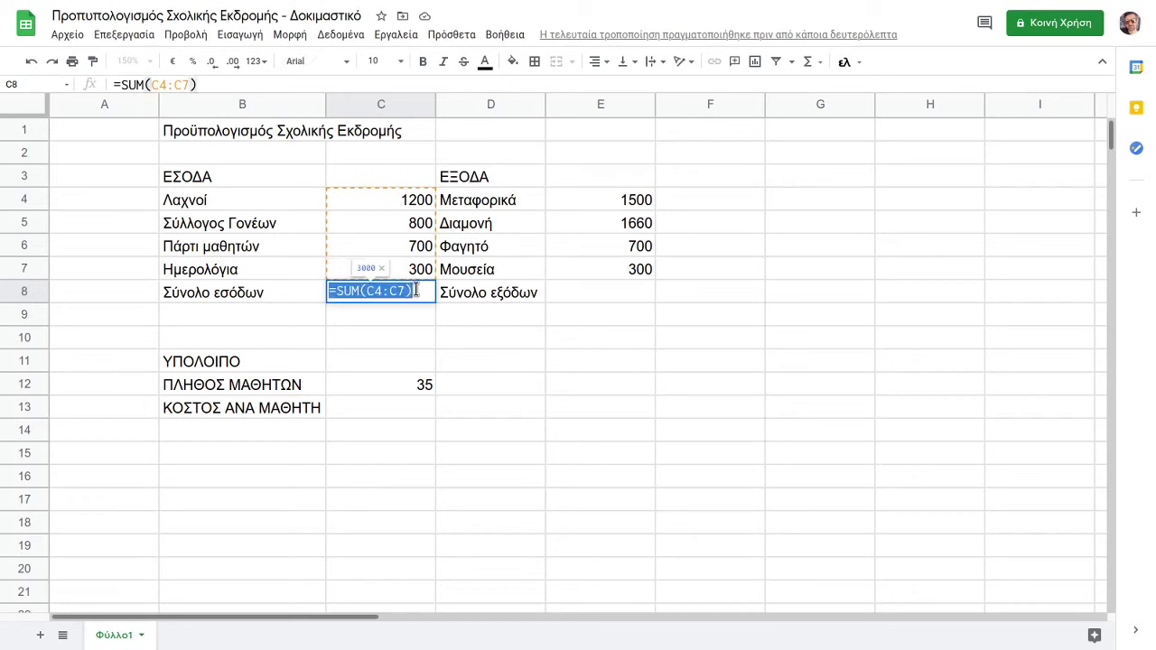
click(417, 290)
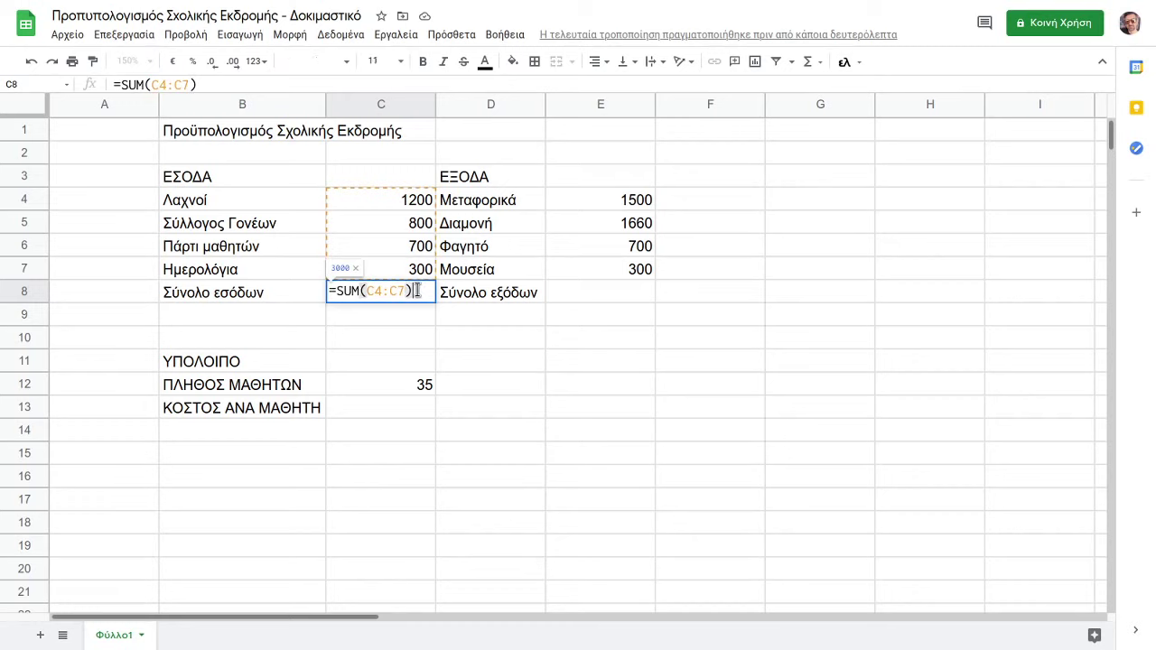
click(397, 316)
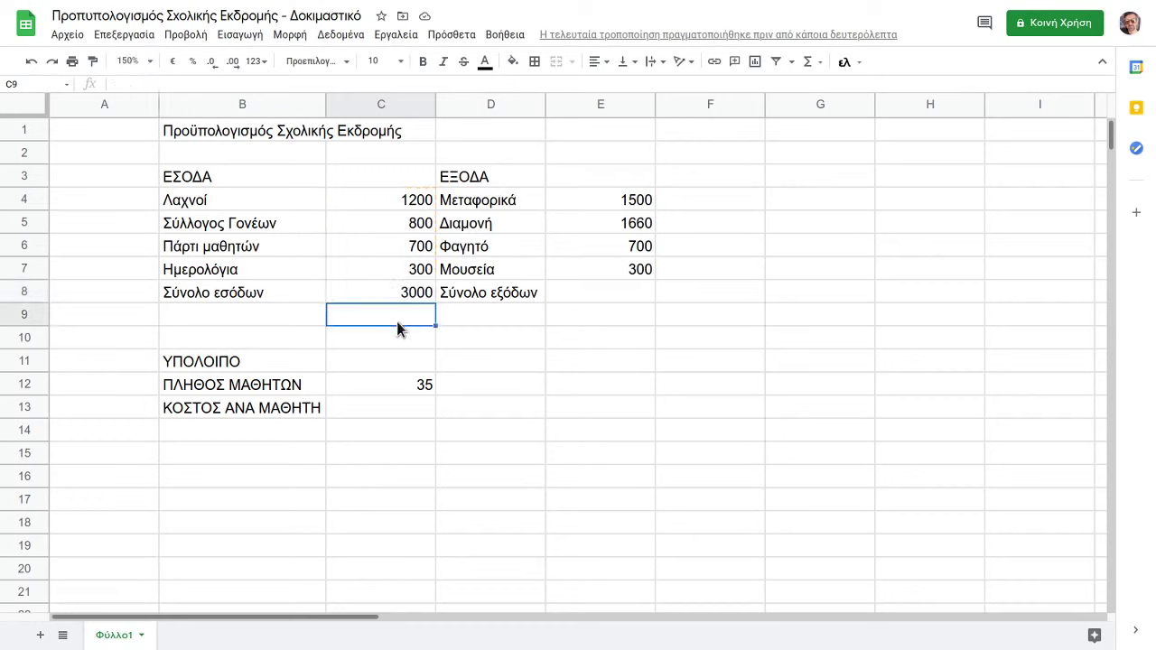
click(600, 294)
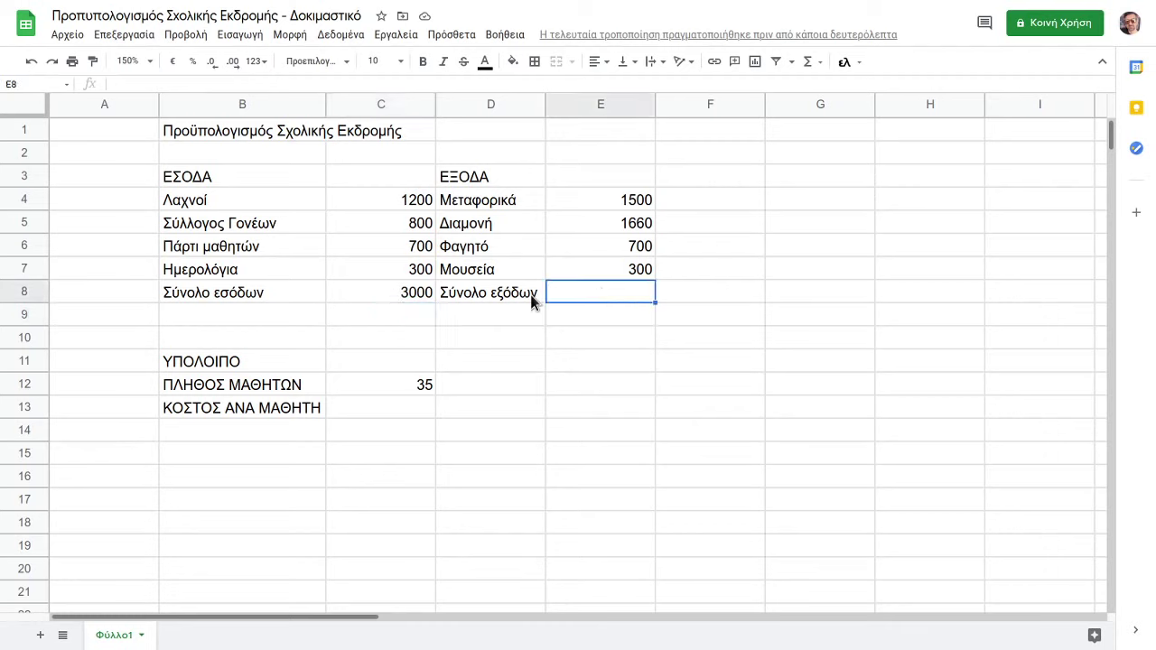
Total the expenses in E8 with a SUM of E4:E7, giving 4160.
click(817, 64)
click(822, 88)
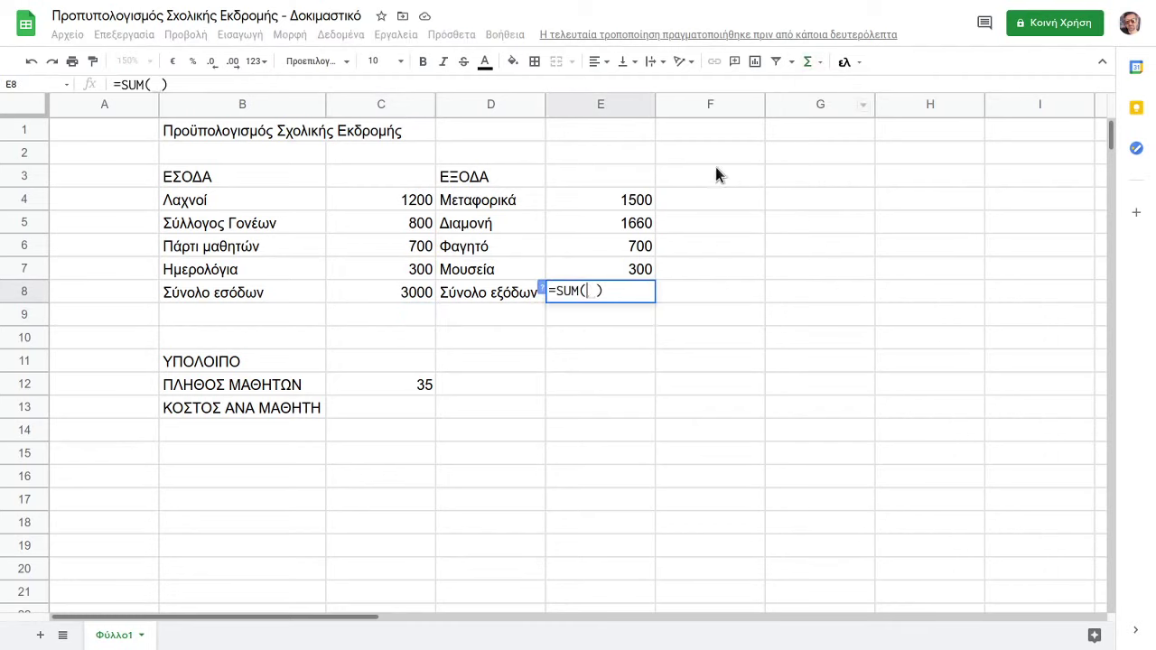
drag(635, 195, 635, 279)
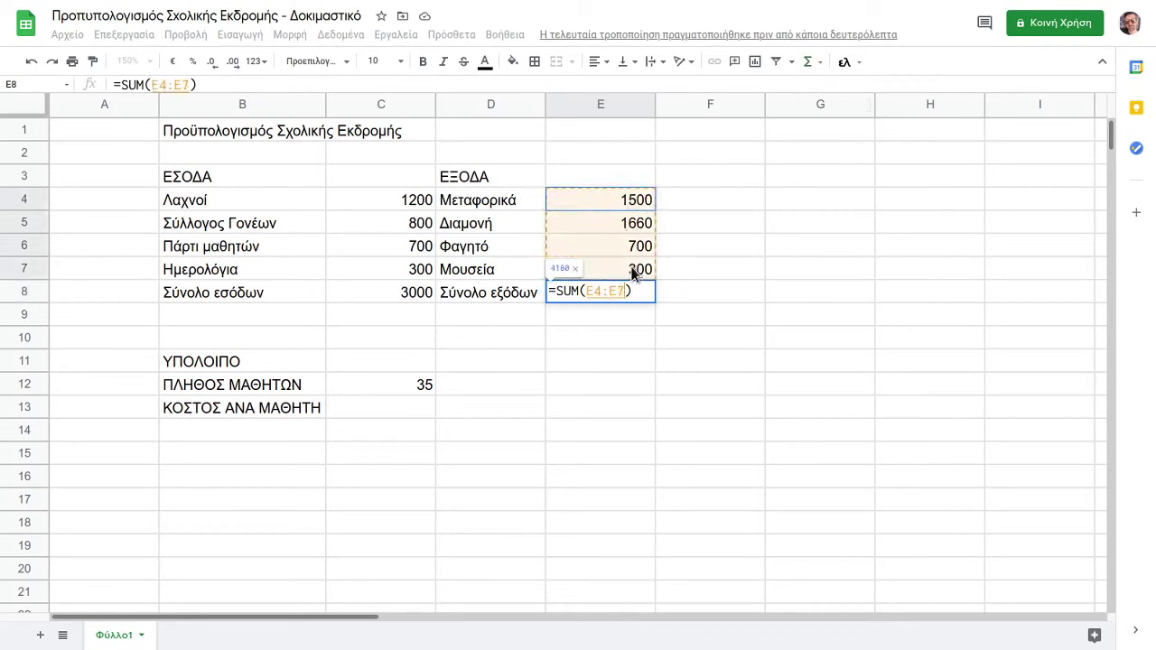
key(Return)
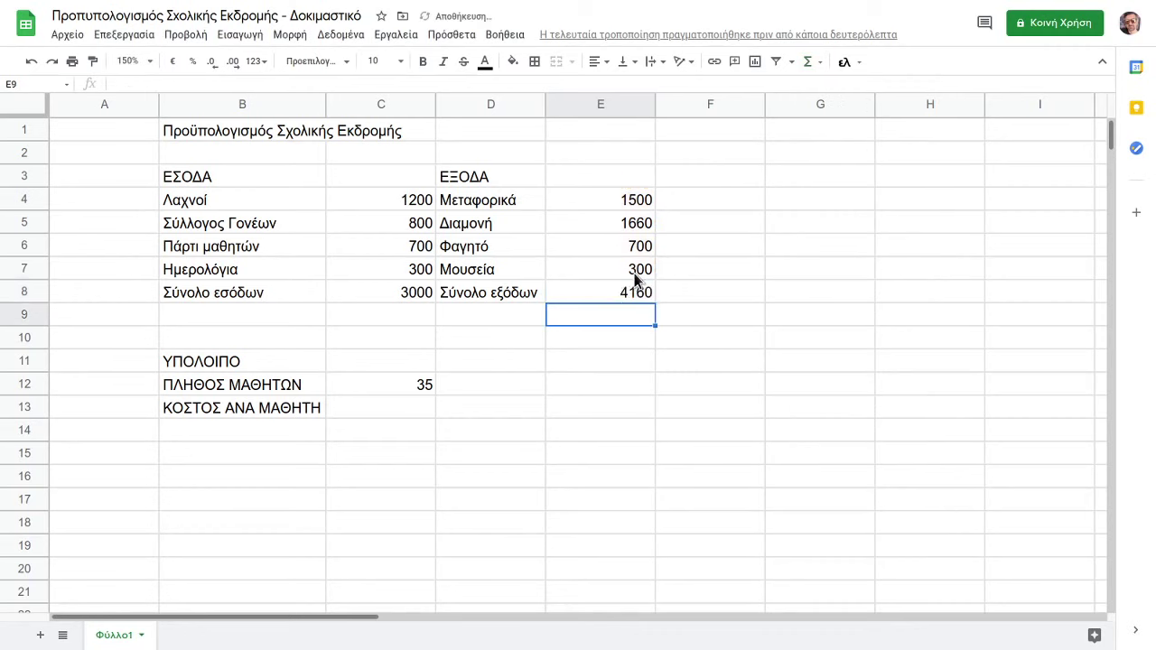
click(587, 343)
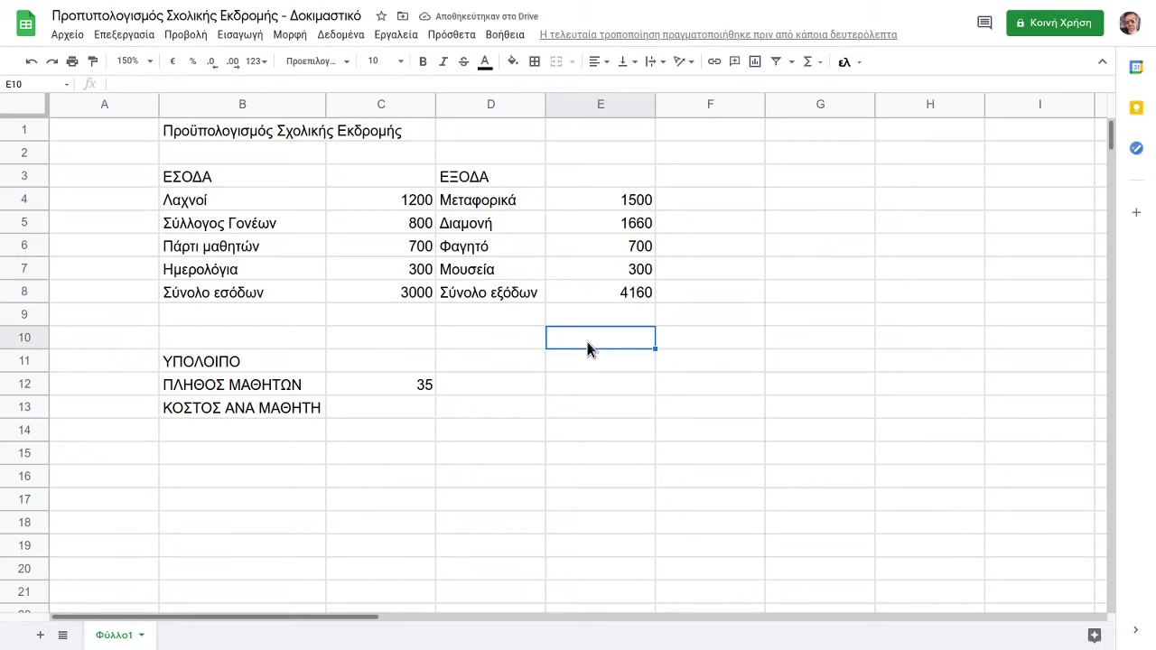
Enter the balance formula =C8-E8 in C11, showing -1160.
click(366, 366)
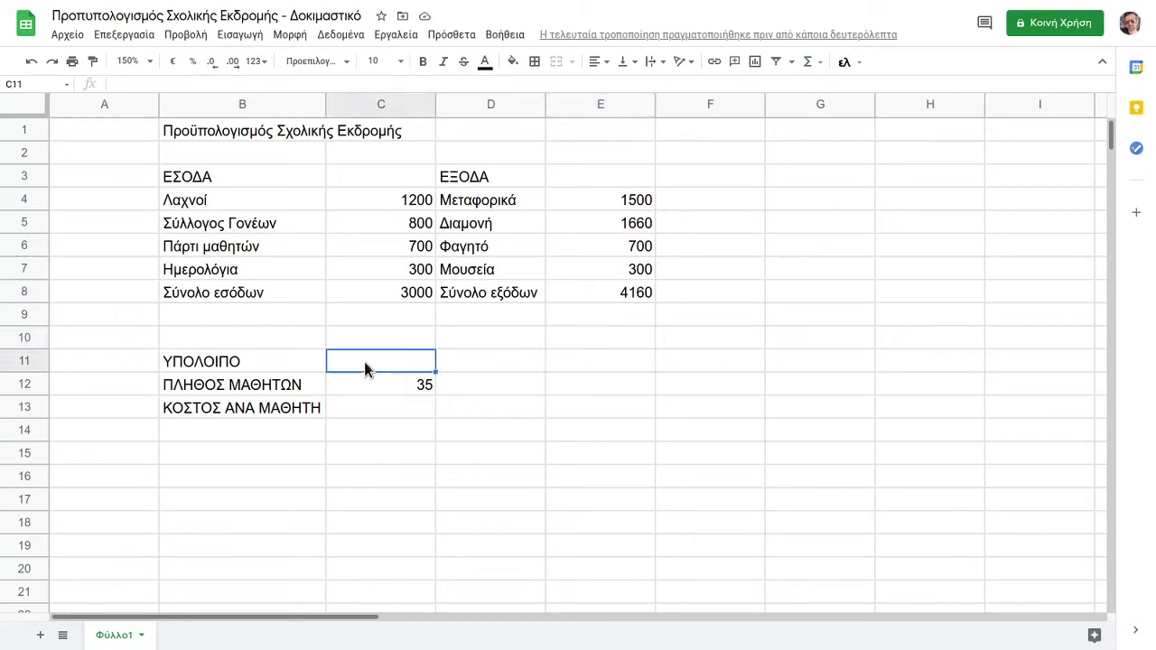
text(=)
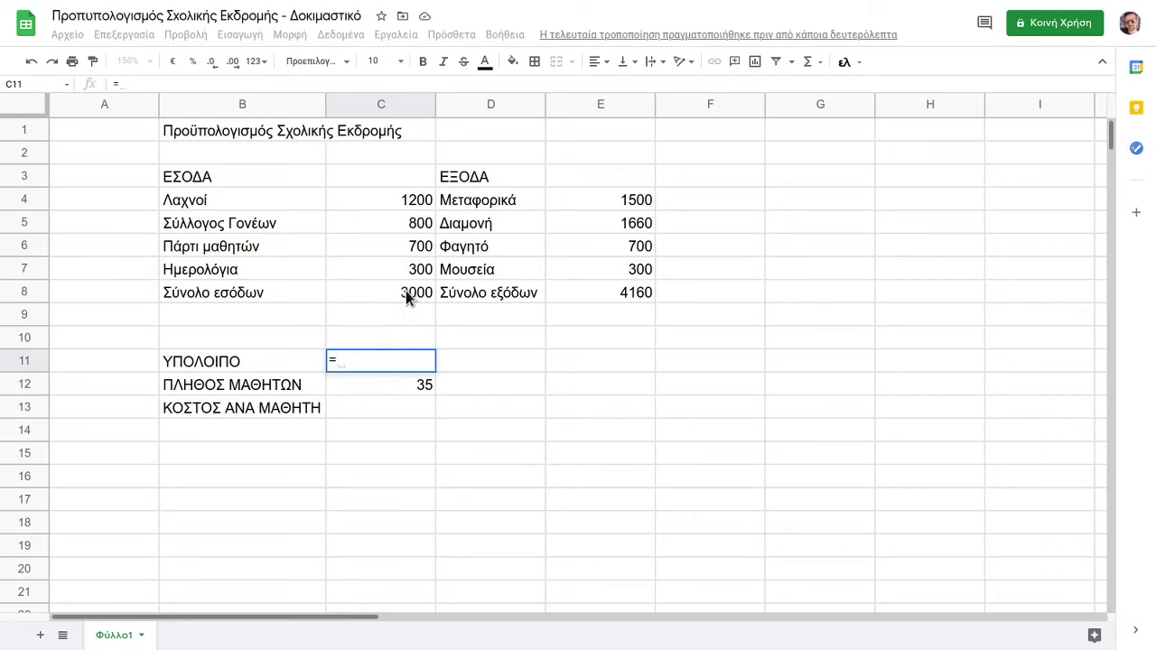
click(406, 293)
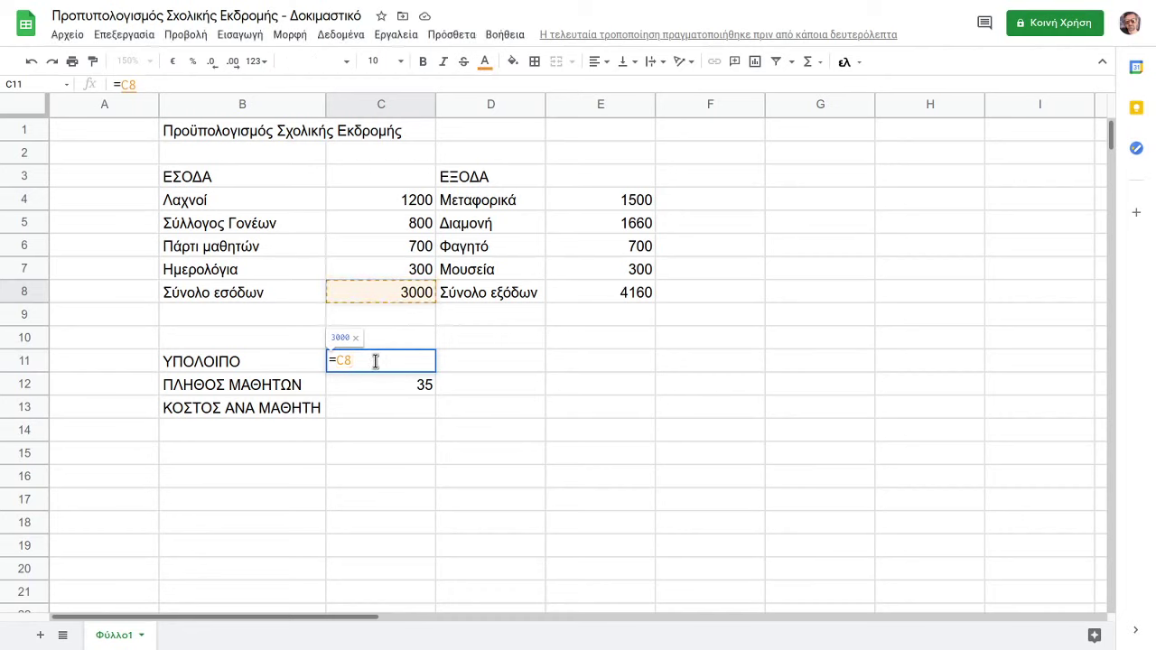
text(-)
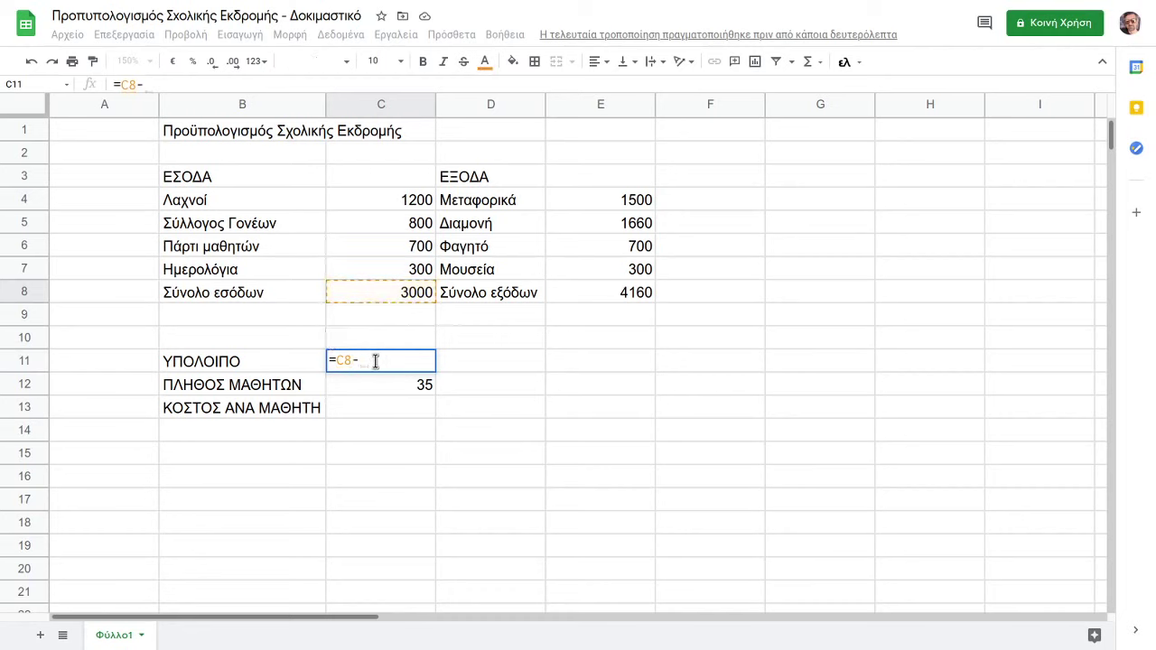
click(635, 293)
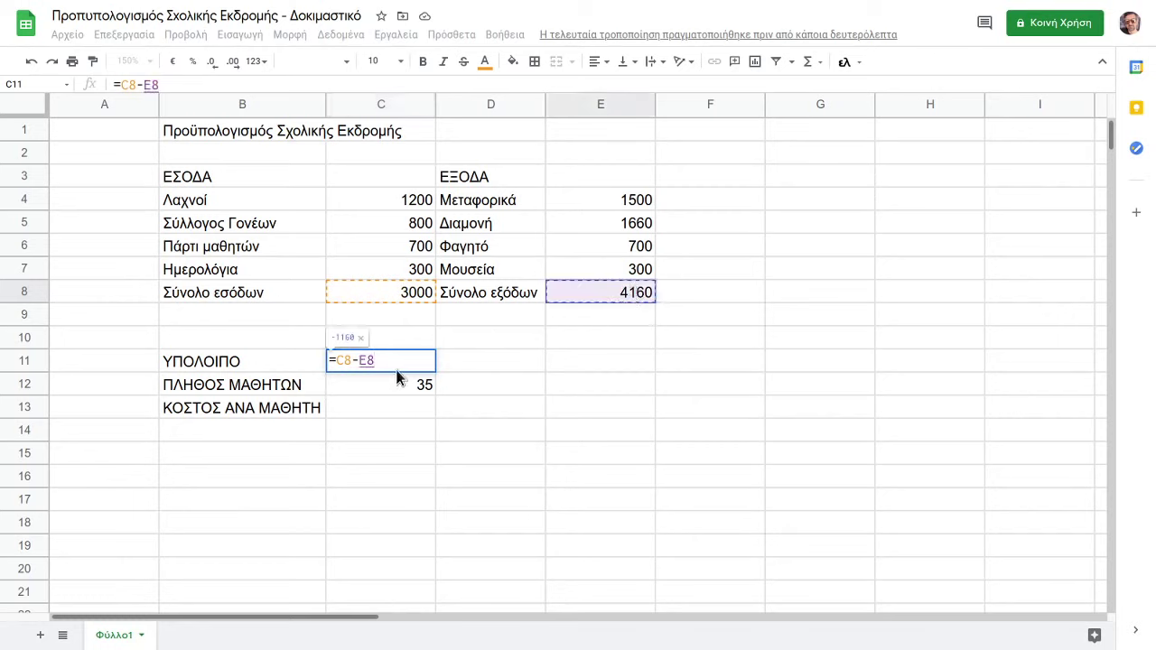
key(Return)
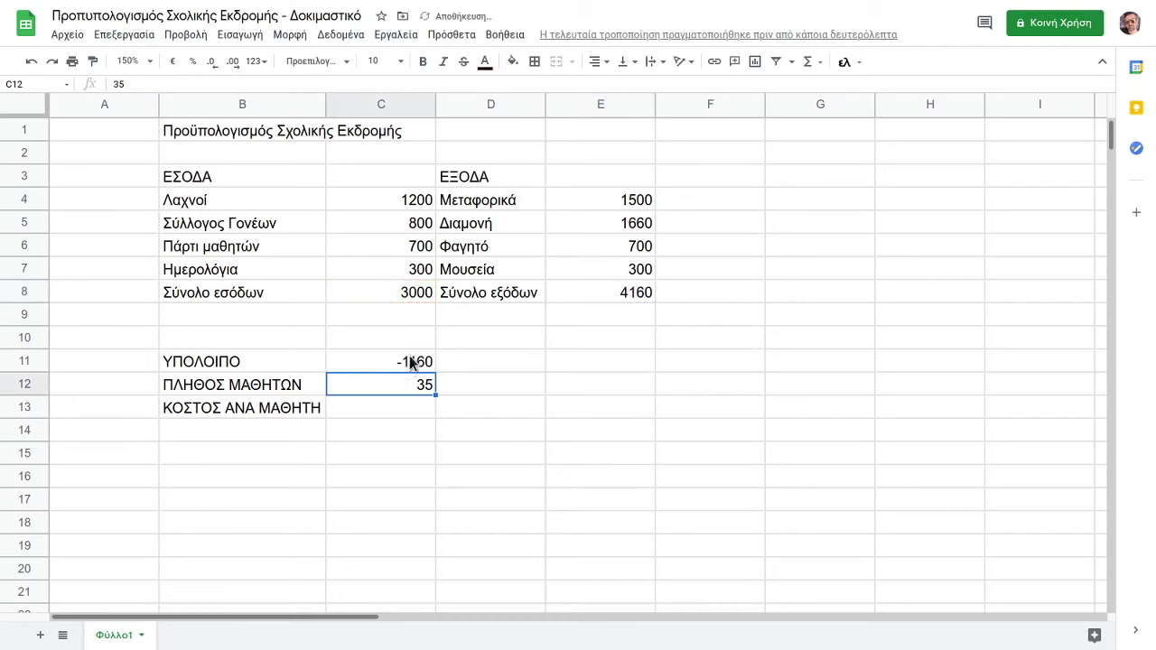
click(410, 363)
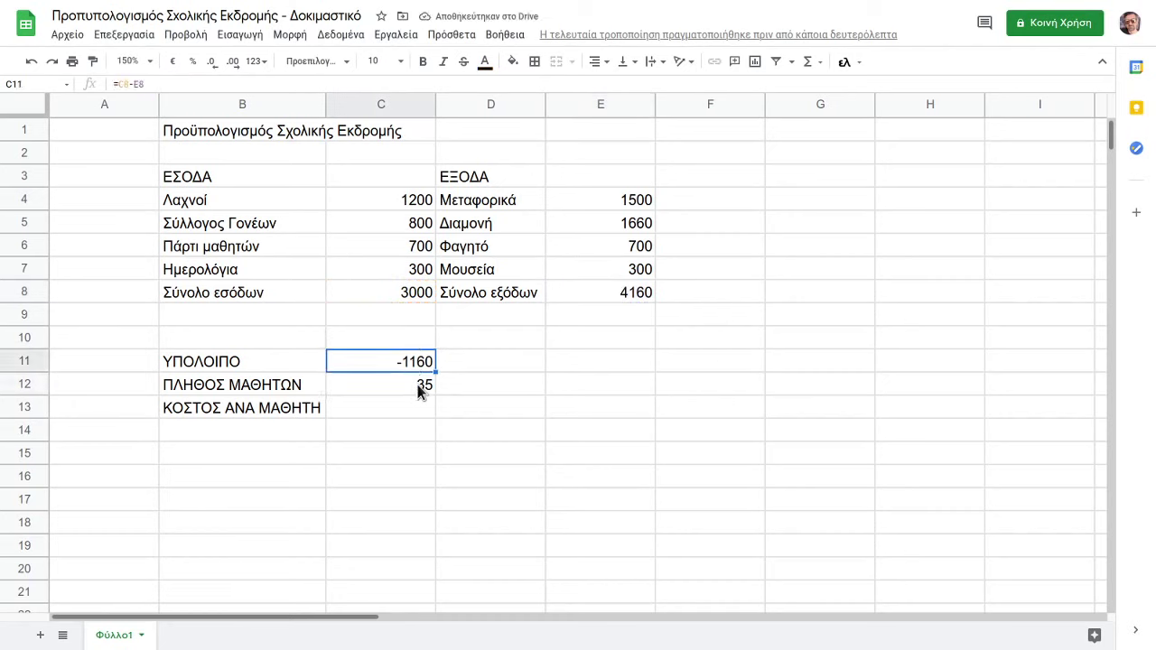
click(417, 385)
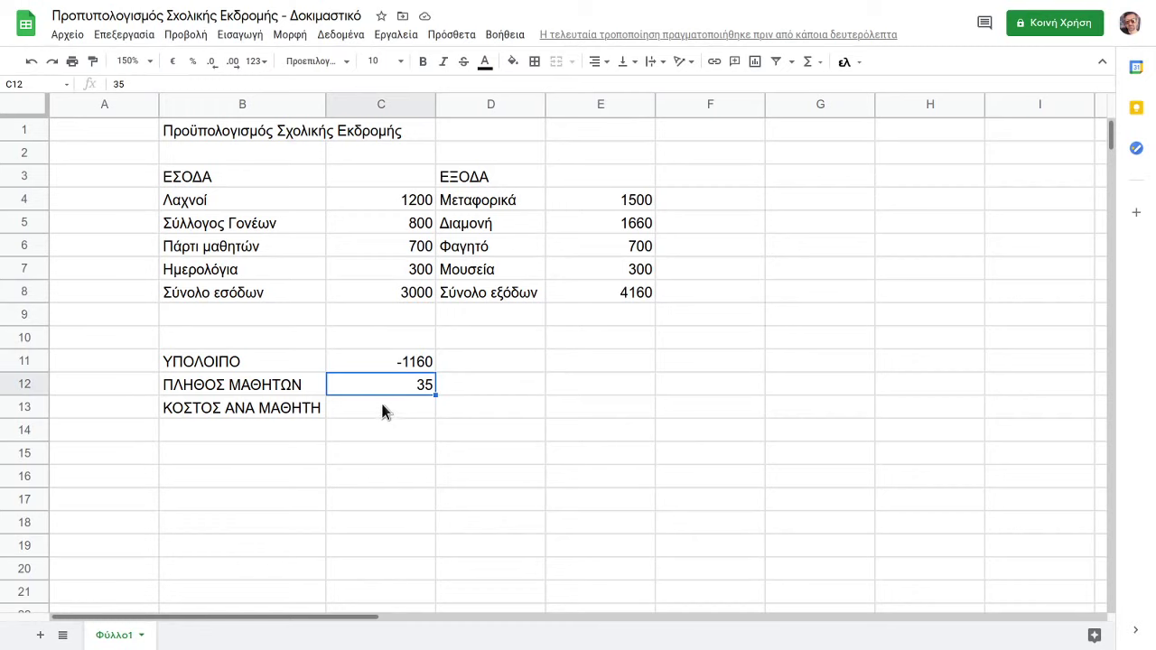
Enter =C11/C12 in C13 to get the per-student cost of -33,14285714.
click(380, 409)
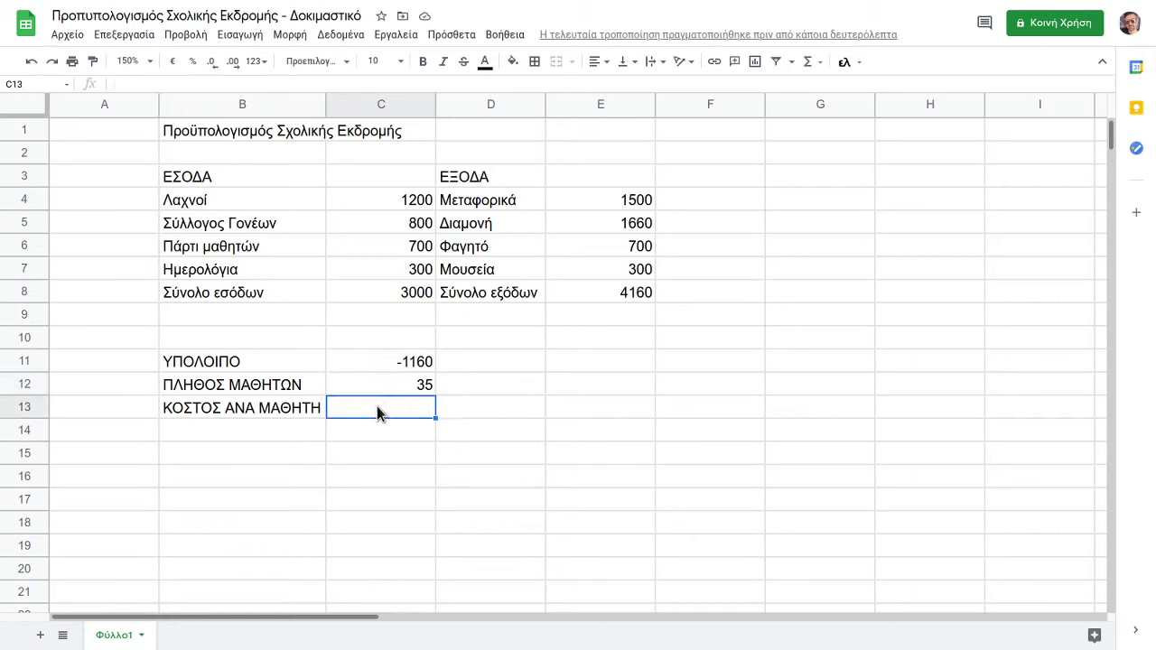
text(=)
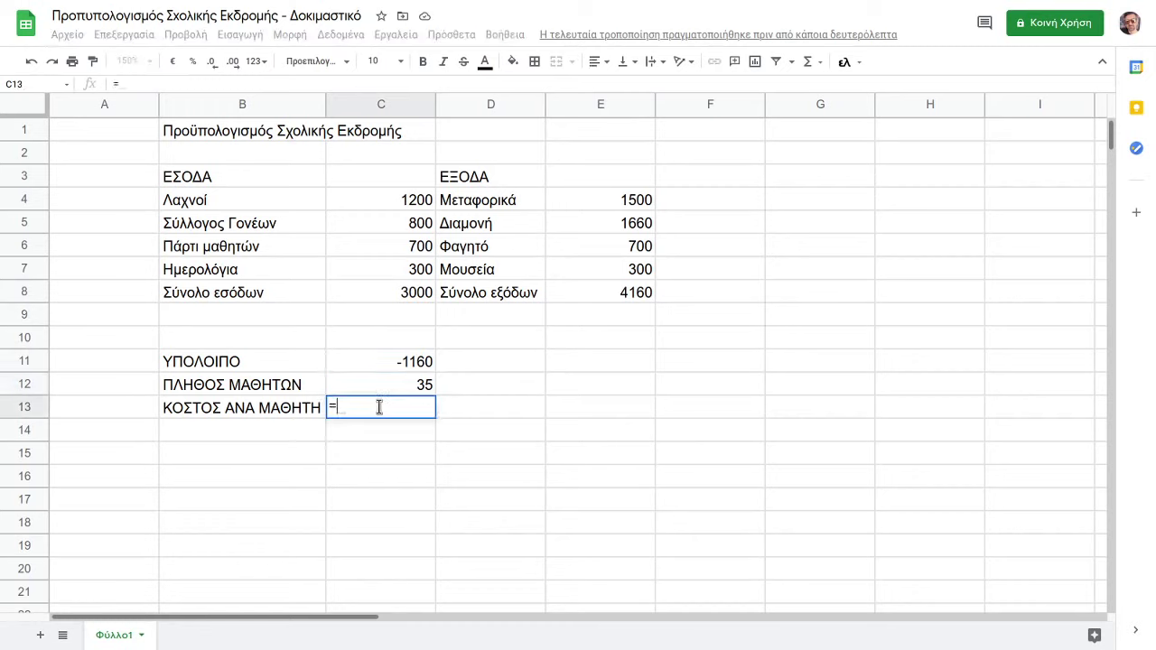
click(403, 362)
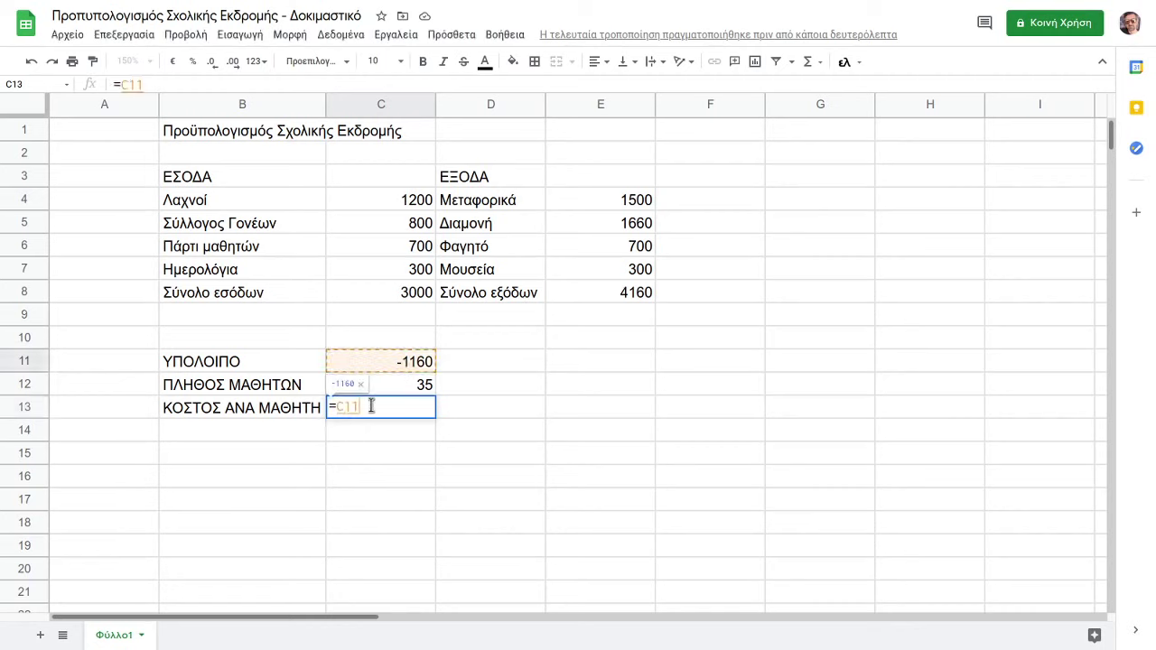
text(/)
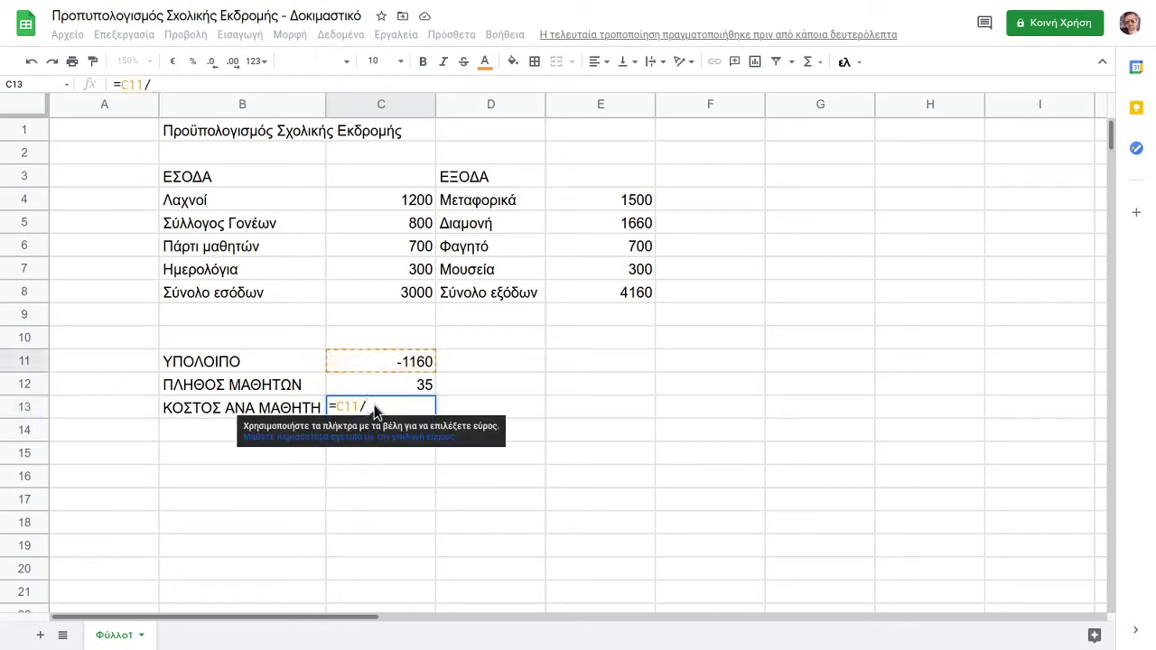
click(421, 386)
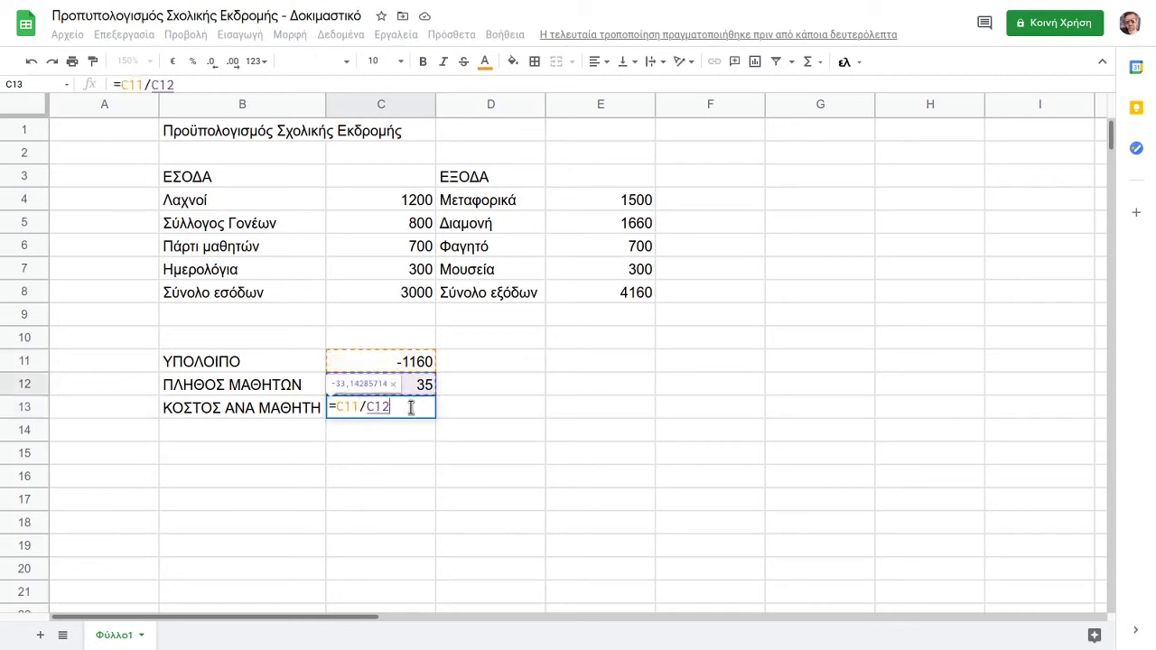
key(Return)
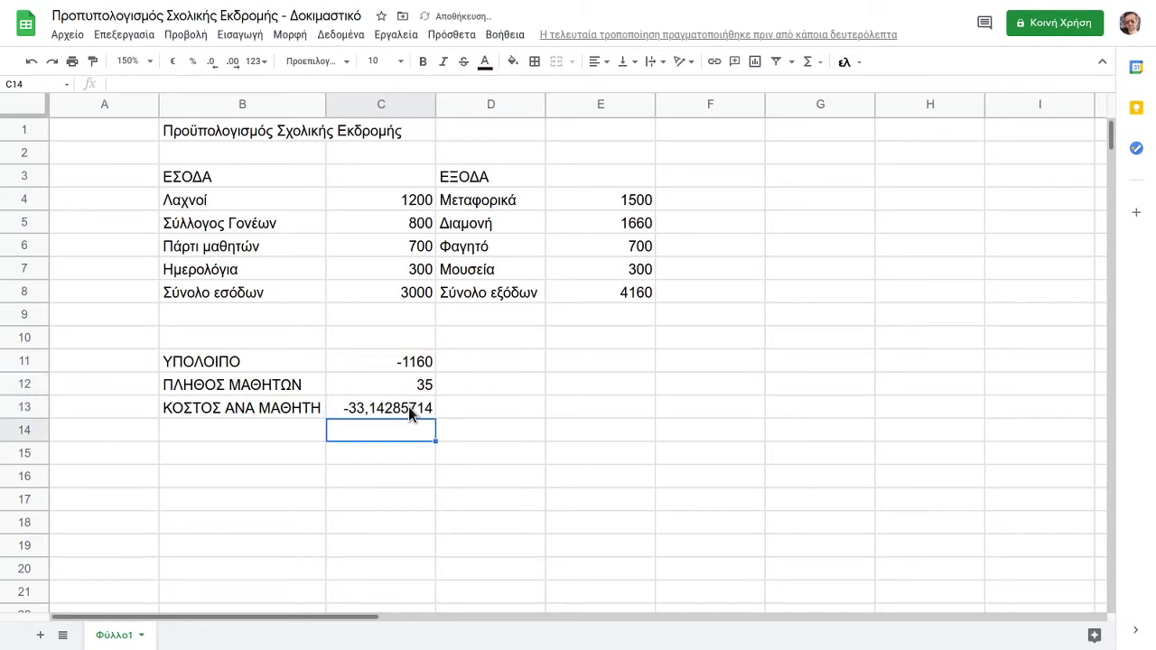
click(540, 462)
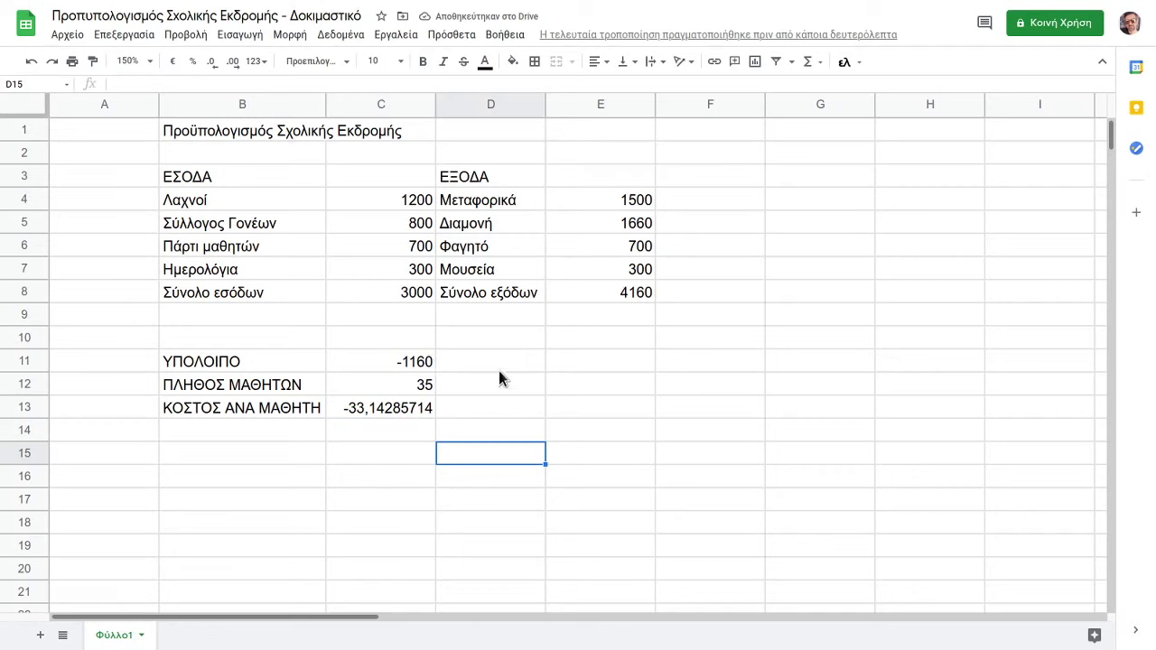
click(631, 203)
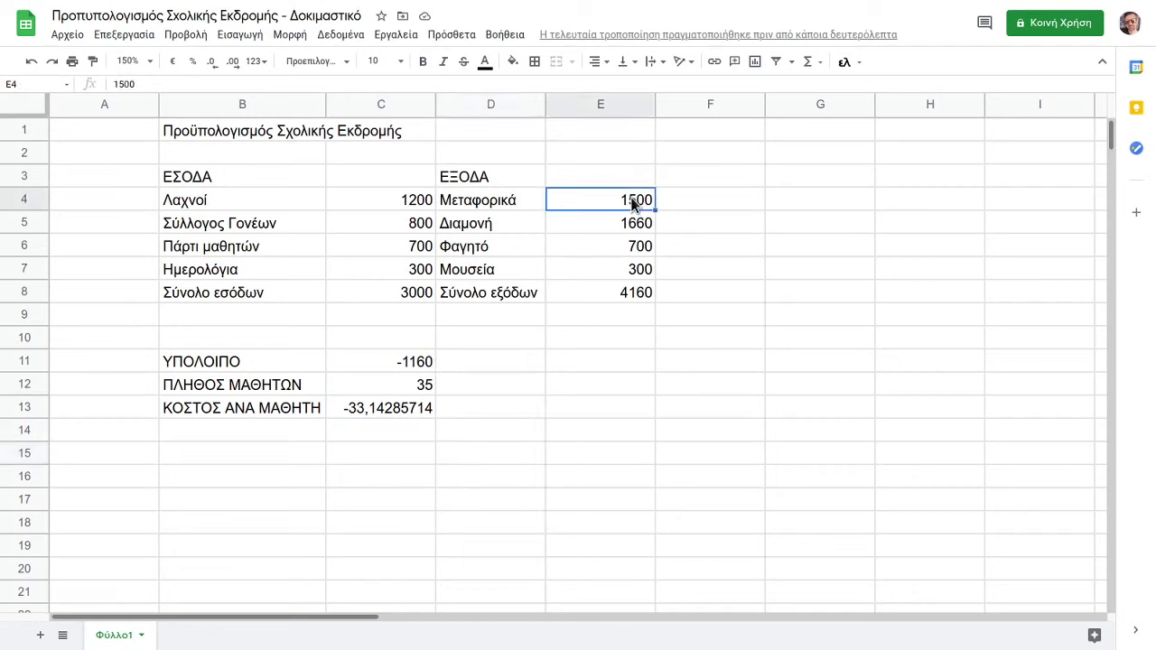
text(2)
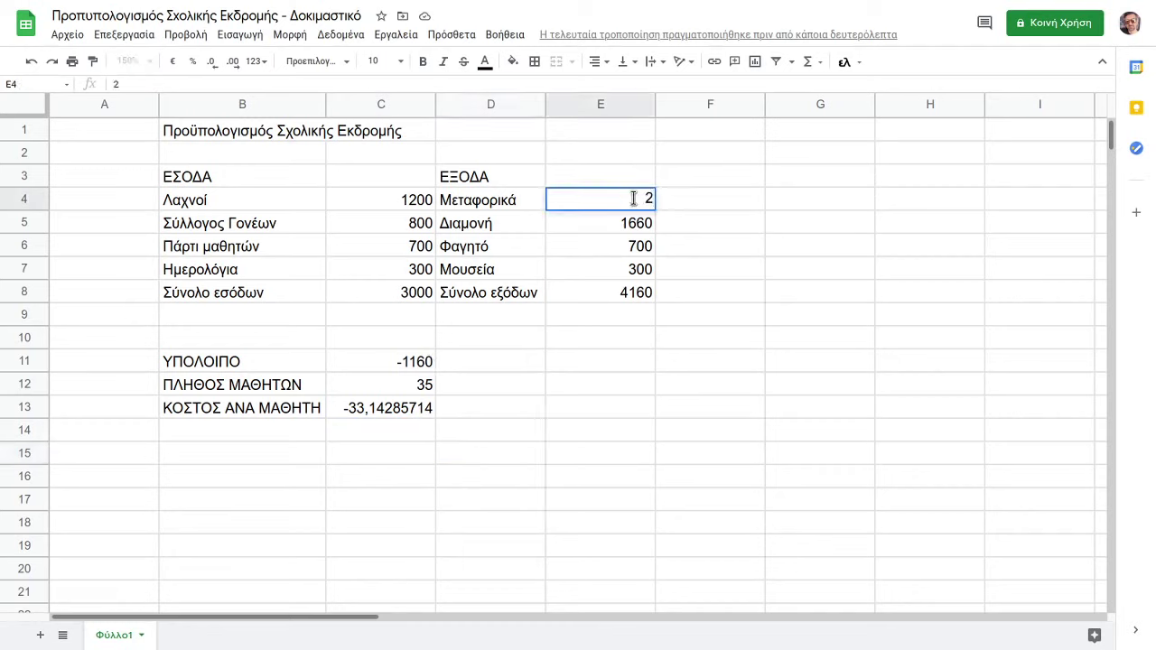
text(500)
key(Return)
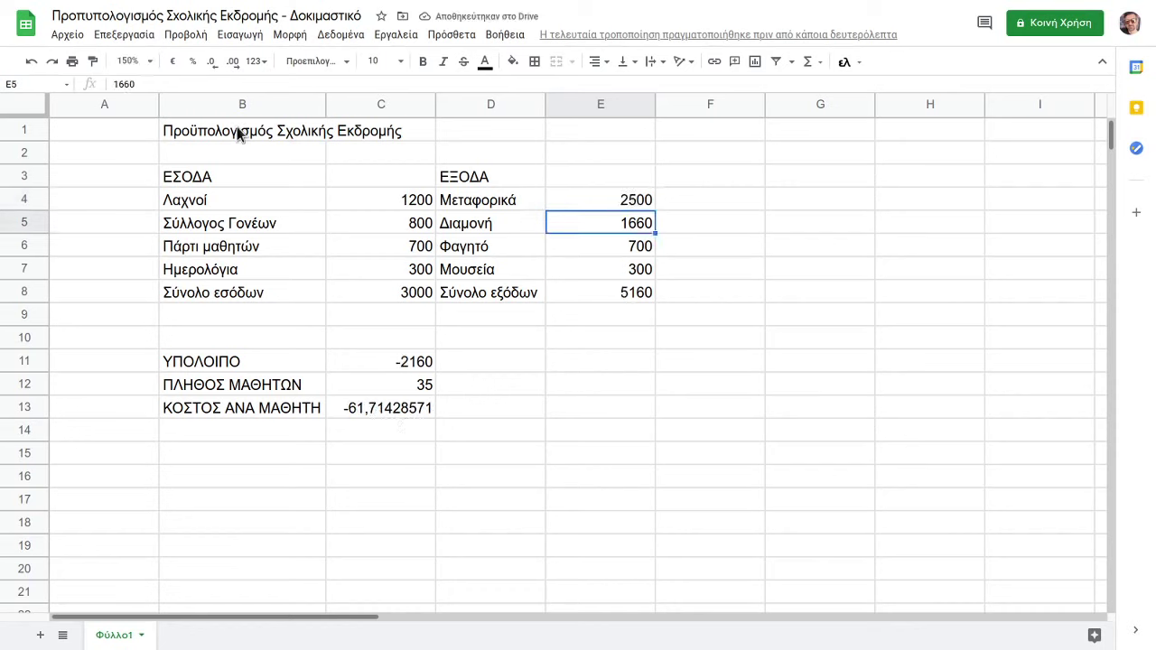
click(31, 60)
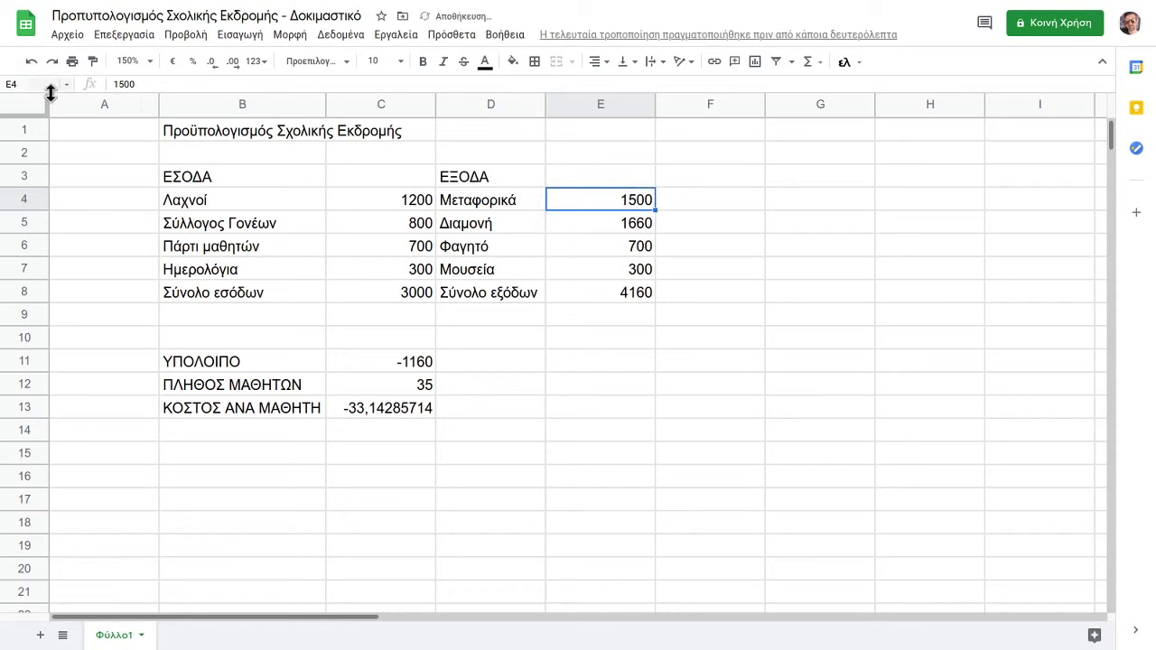
click(495, 354)
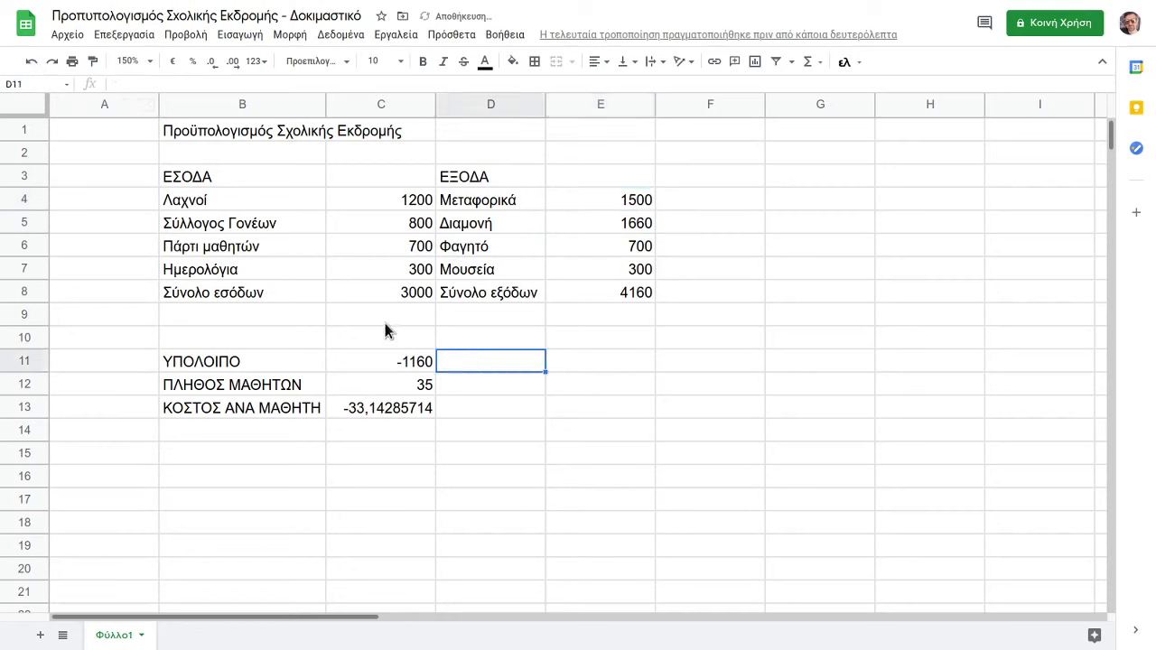
Format C4:C8, E4:E8, C11 and C13 as euro currency with no decimal places.
drag(411, 203, 481, 279)
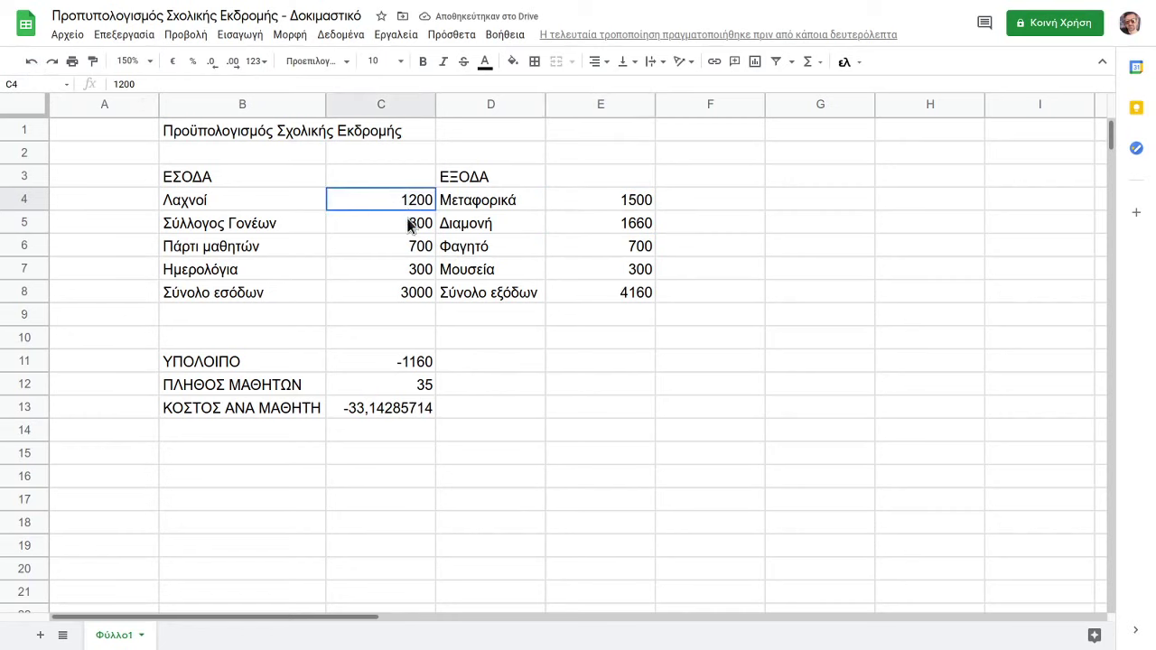
drag(632, 200, 632, 291)
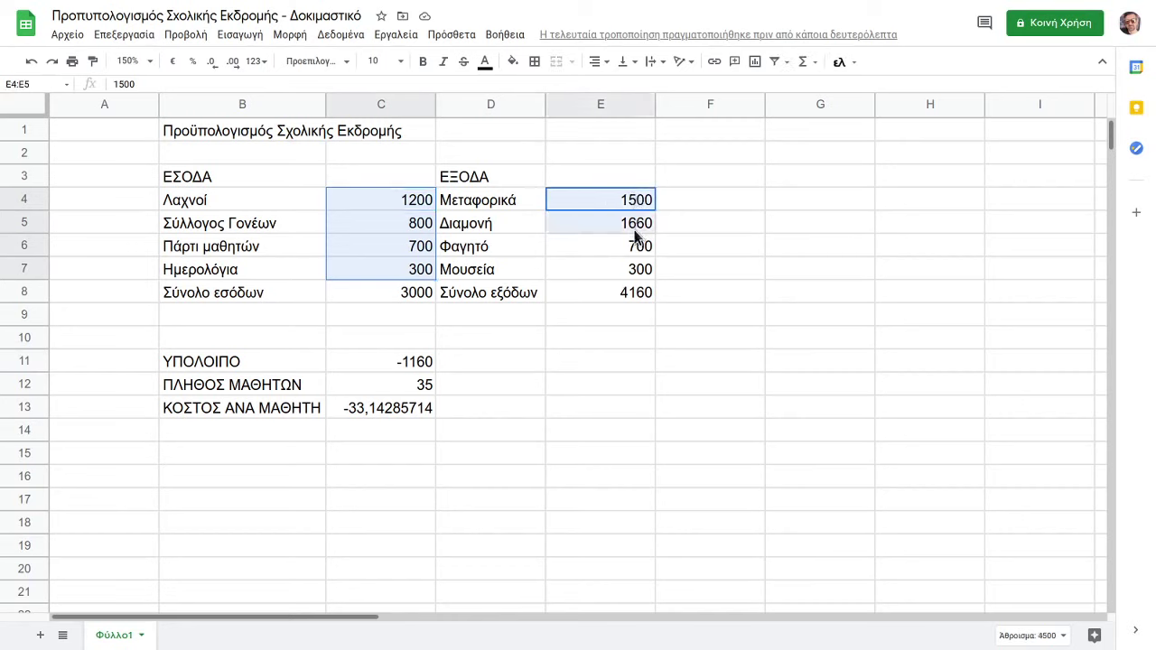
click(603, 340)
drag(392, 203, 406, 298)
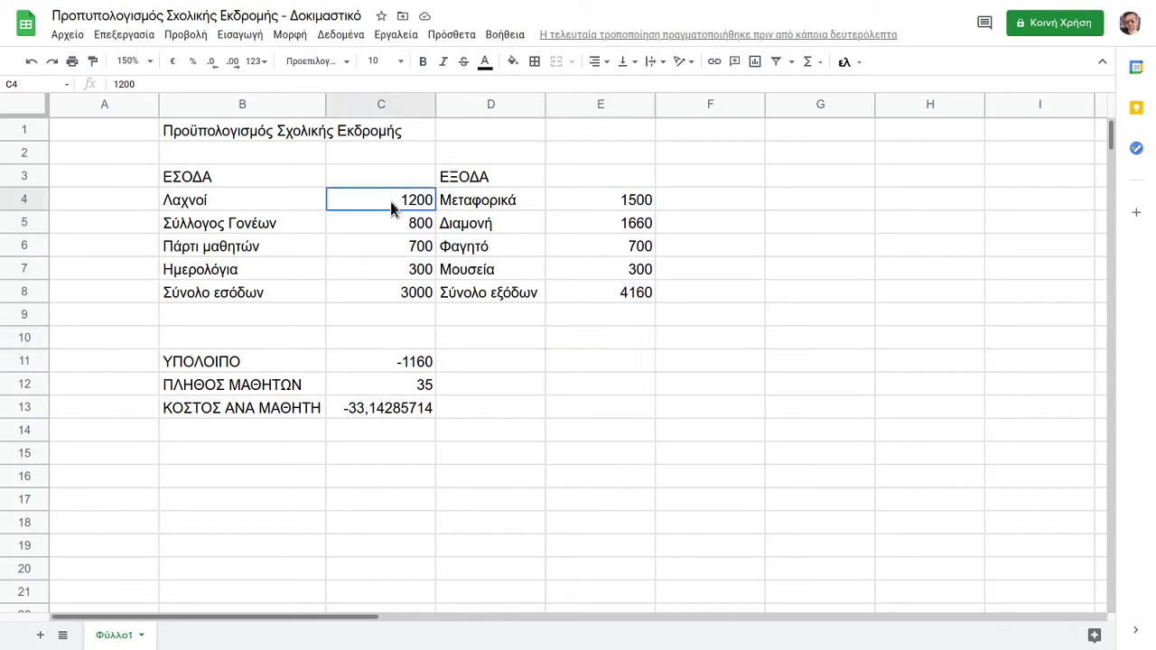
drag(621, 201, 631, 290)
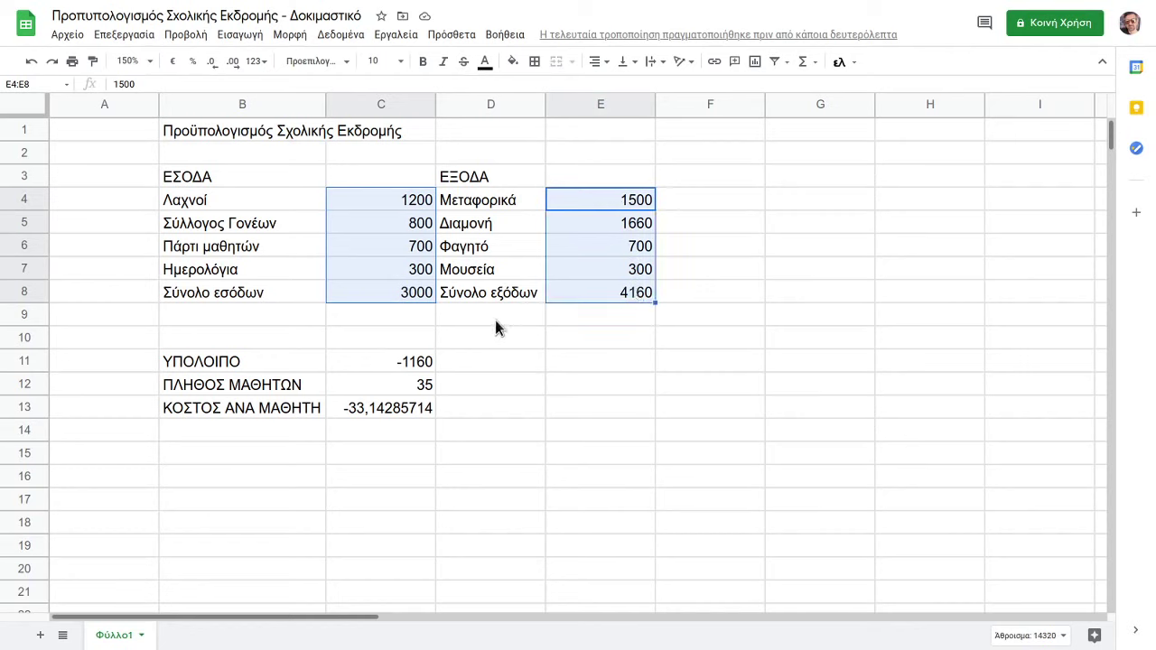
ctrl+click(419, 364)
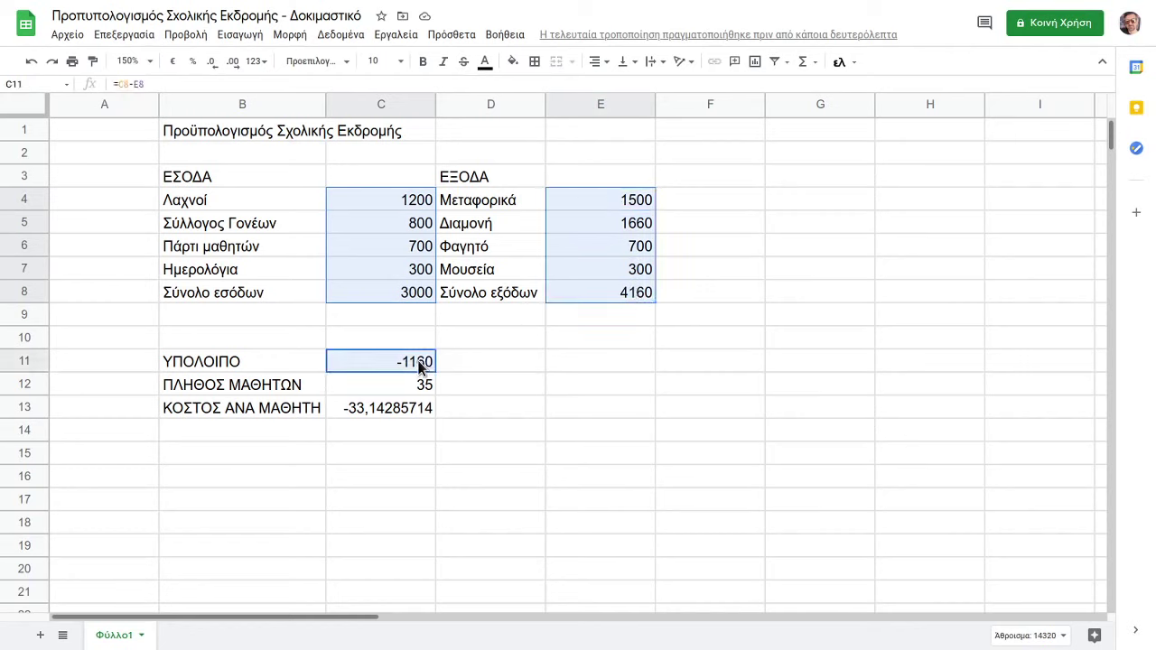
ctrl+click(406, 409)
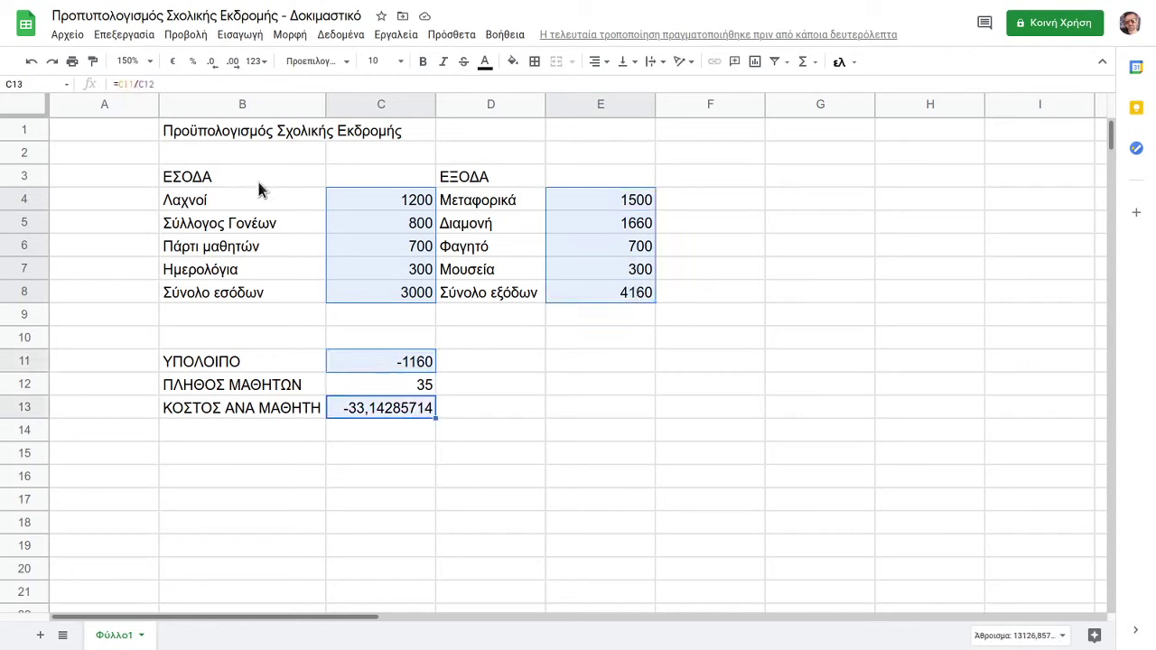
click(172, 61)
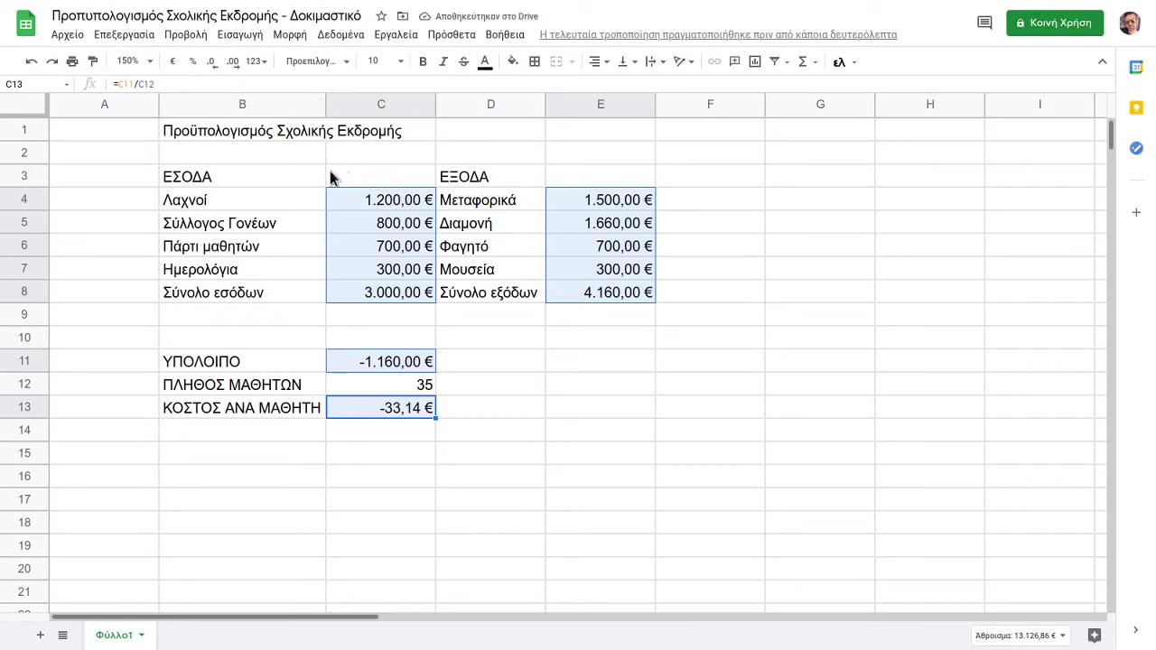
click(214, 70)
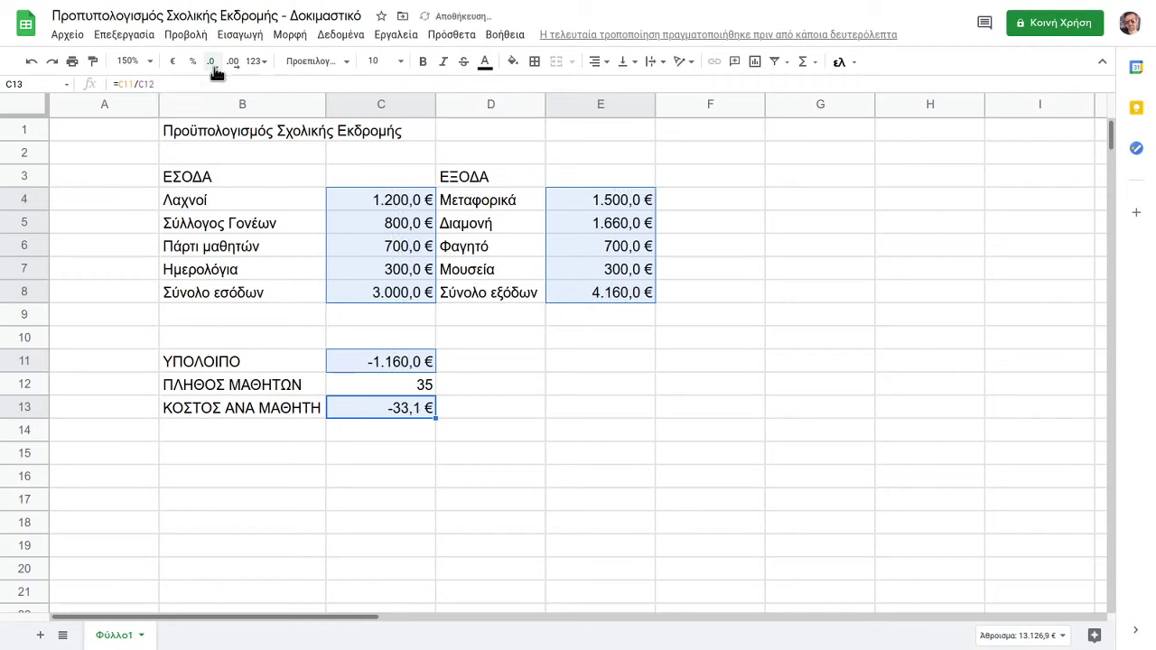
click(214, 70)
click(394, 413)
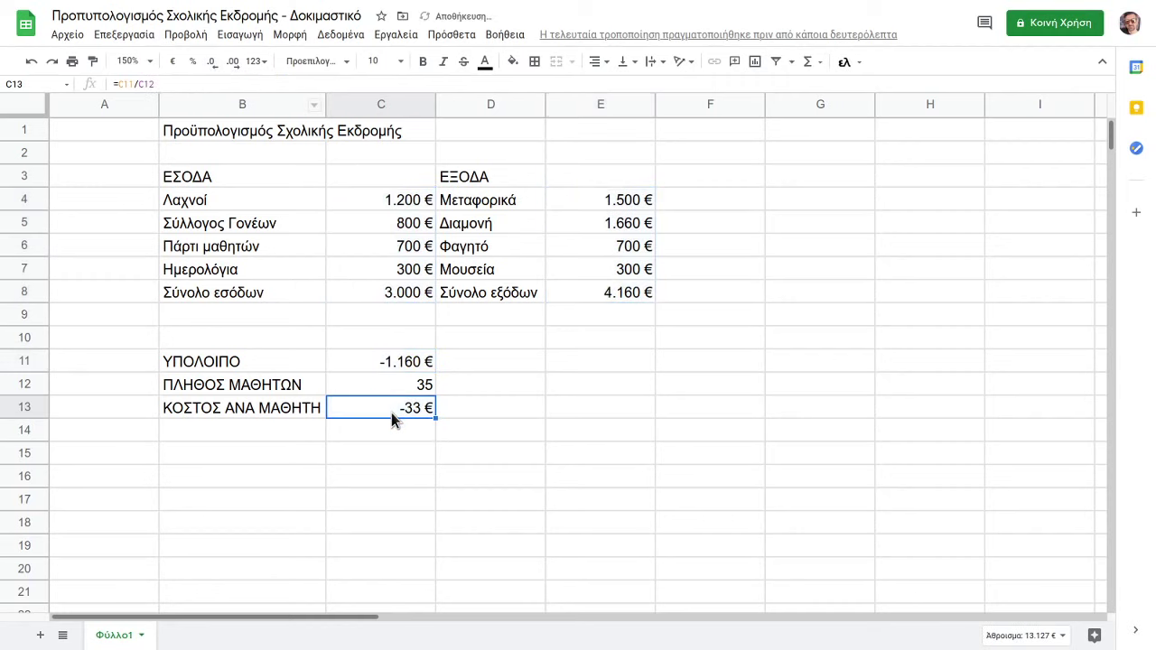
Give the per-student cost in C13 two decimal places, showing -33,14 €.
click(405, 452)
click(398, 410)
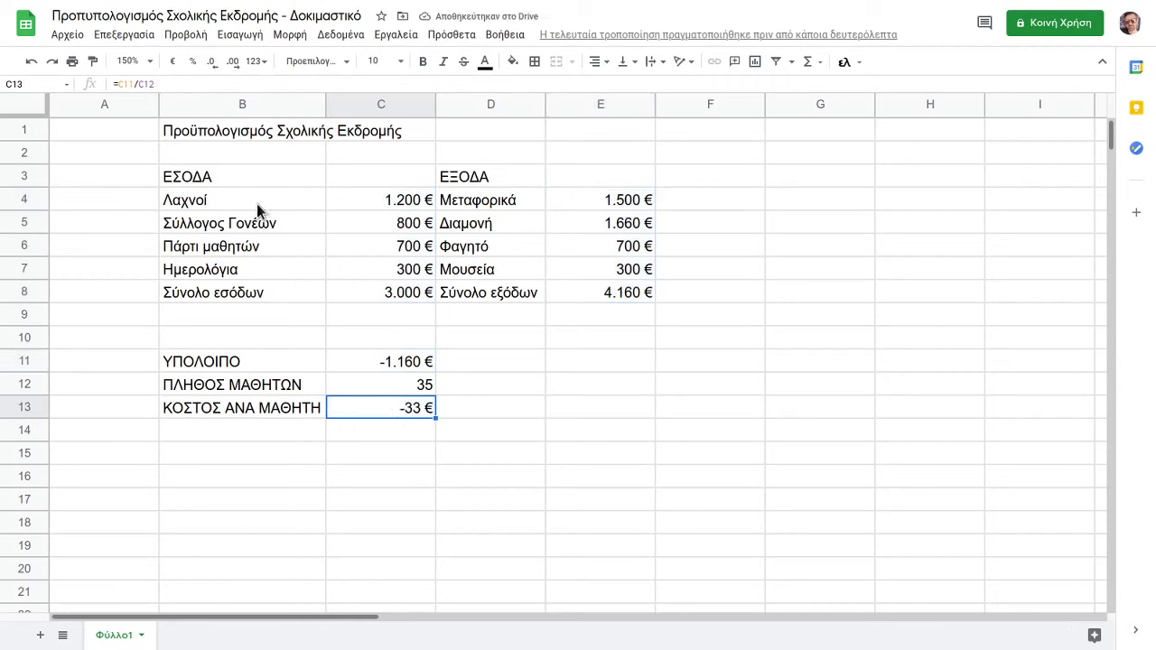
click(233, 61)
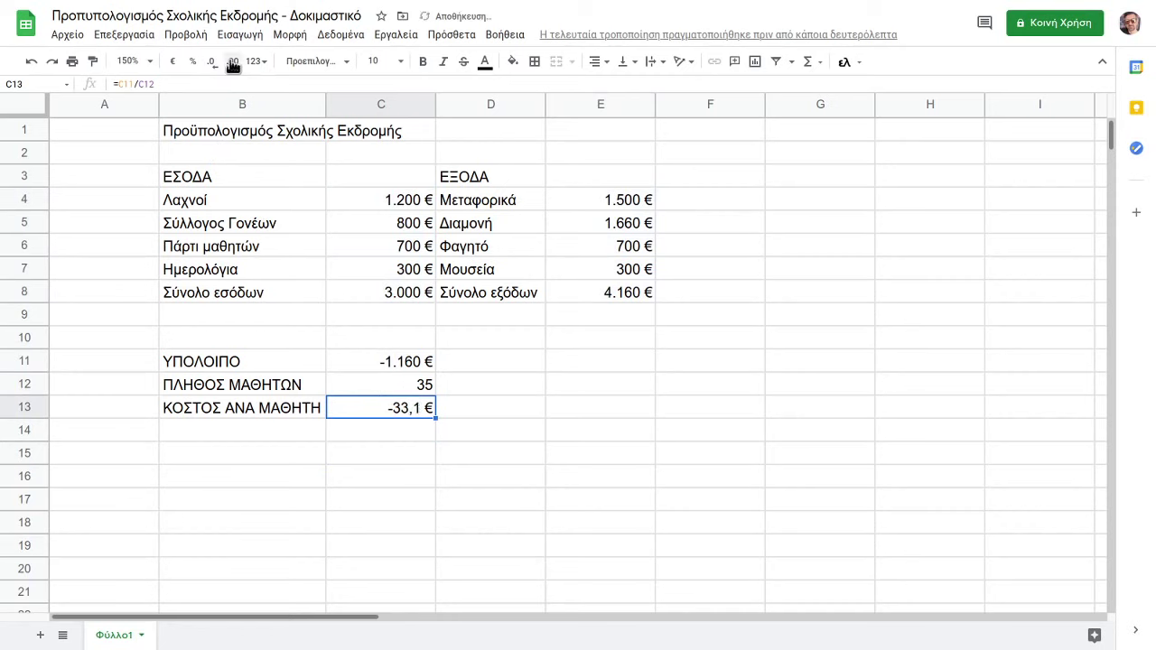
click(233, 61)
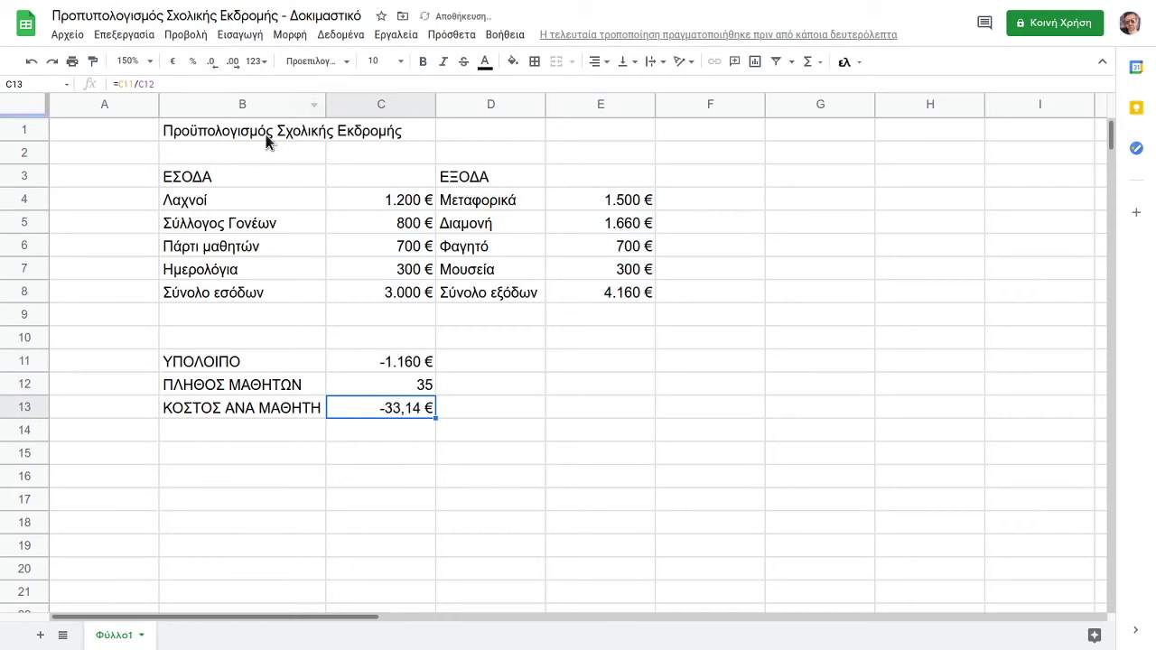
click(525, 411)
Set the budget table B3:E14 to font size 14.
click(224, 233)
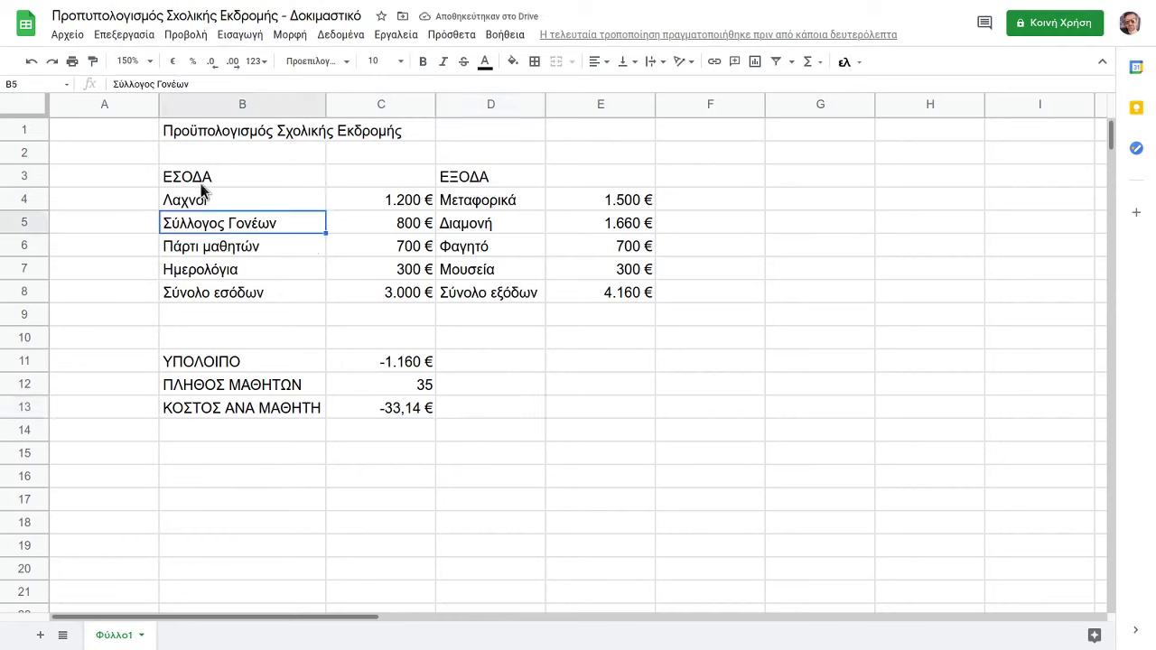
mouse_move(172, 180)
mouse_down()
mouse_move(567, 428)
mouse_move(588, 425)
mouse_up()
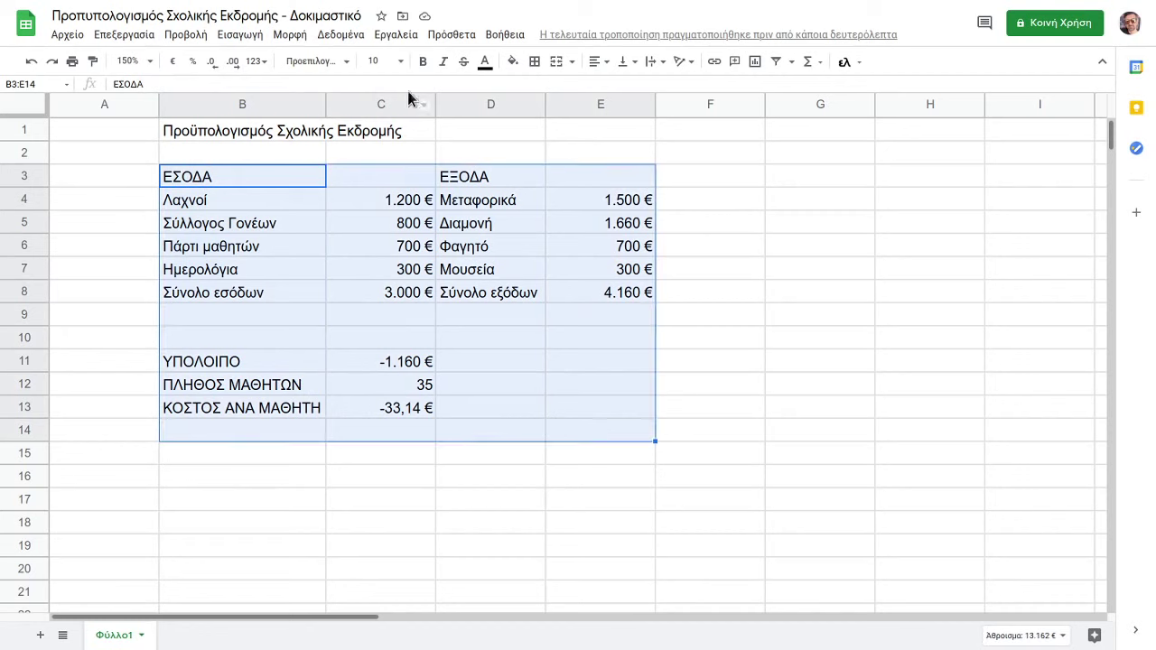
click(400, 62)
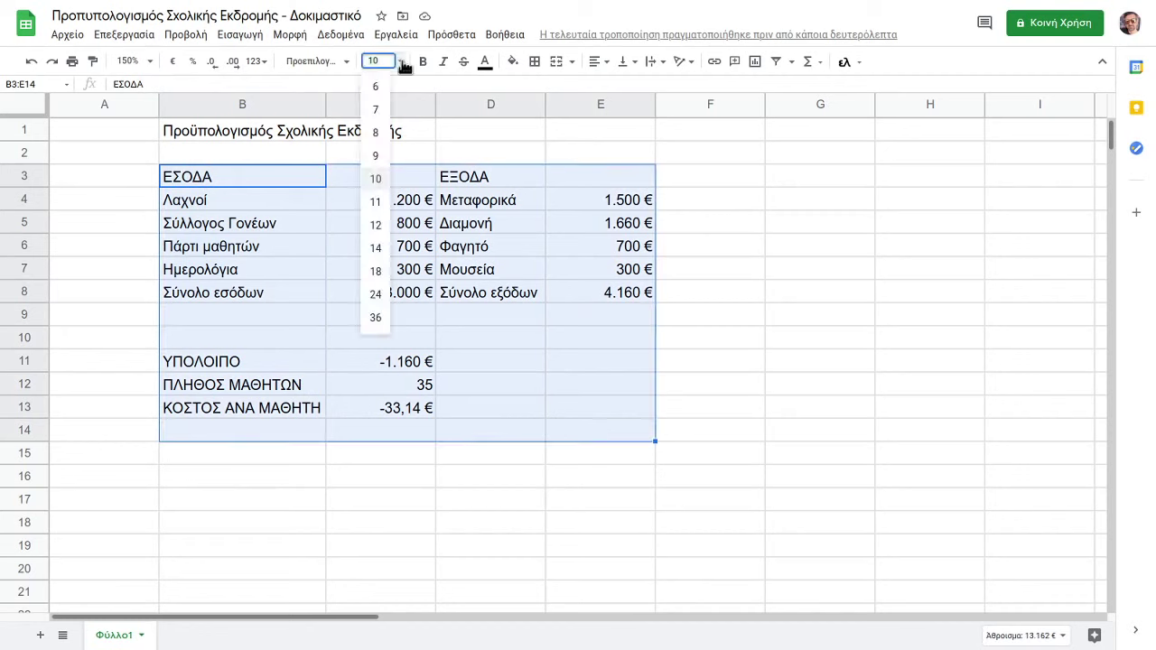
click(382, 256)
Widen columns B, C, D and E to fit the 14-point labels and euro amounts.
click(479, 307)
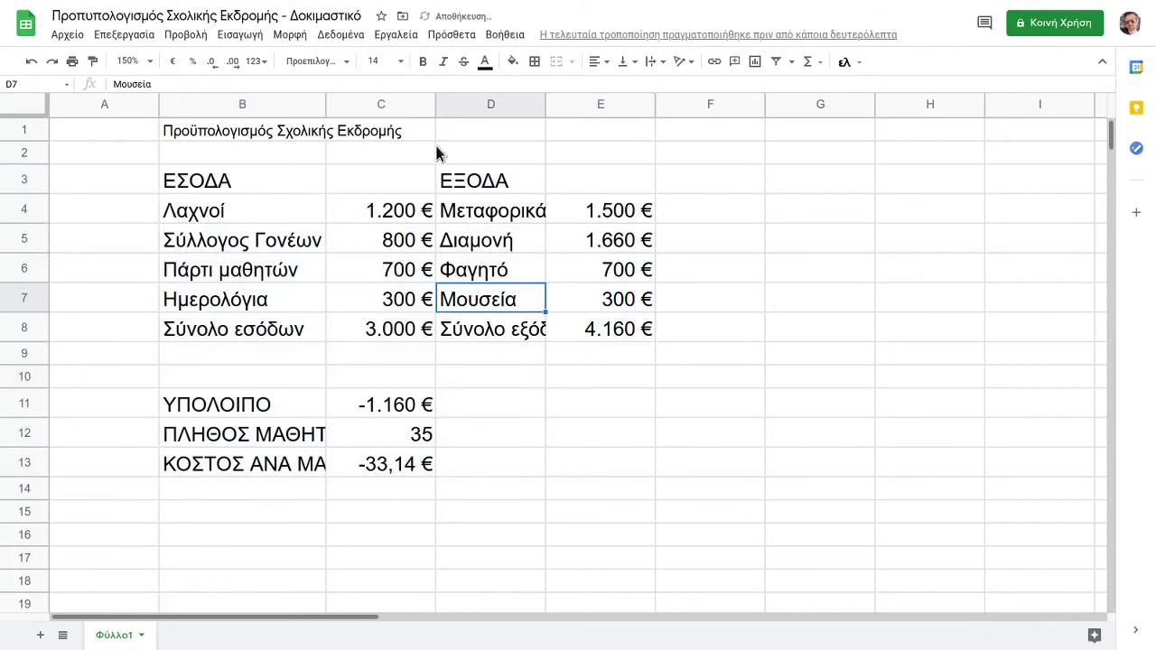
drag(435, 102, 409, 102)
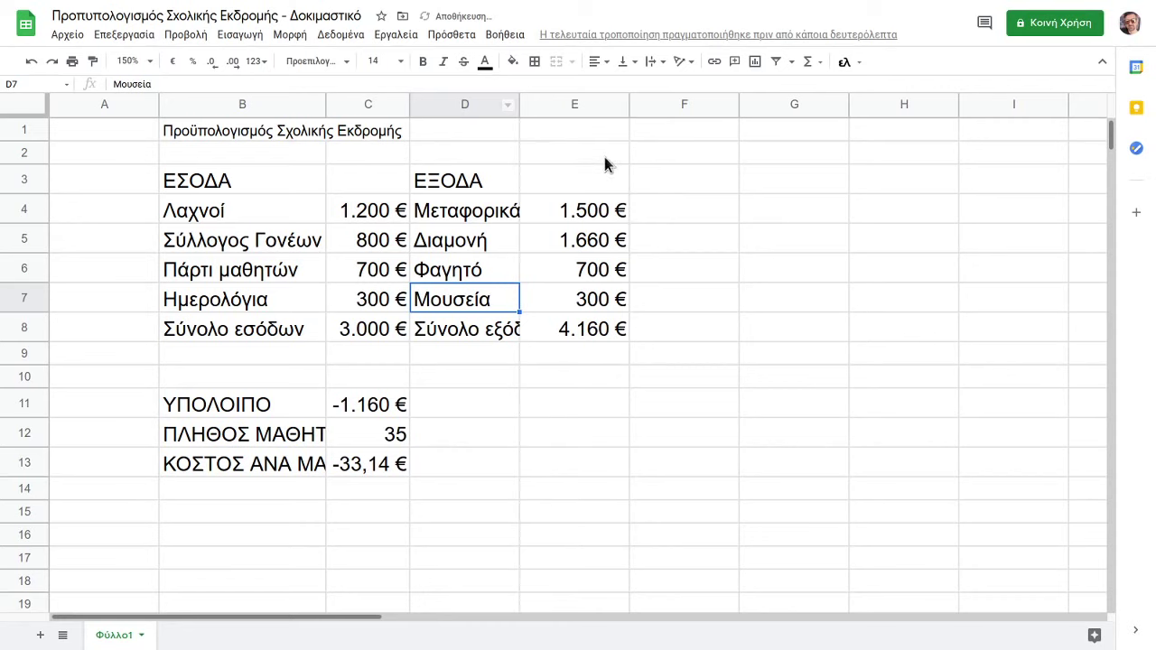
drag(409, 104, 440, 103)
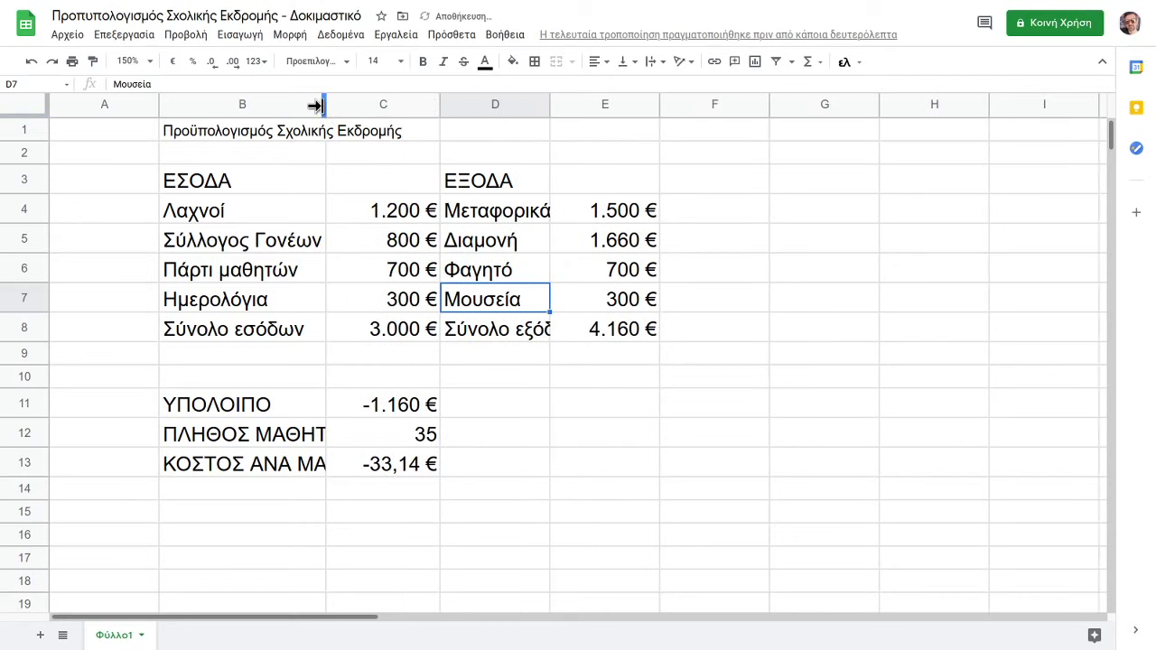
drag(325, 103, 343, 104)
drag(566, 104, 577, 103)
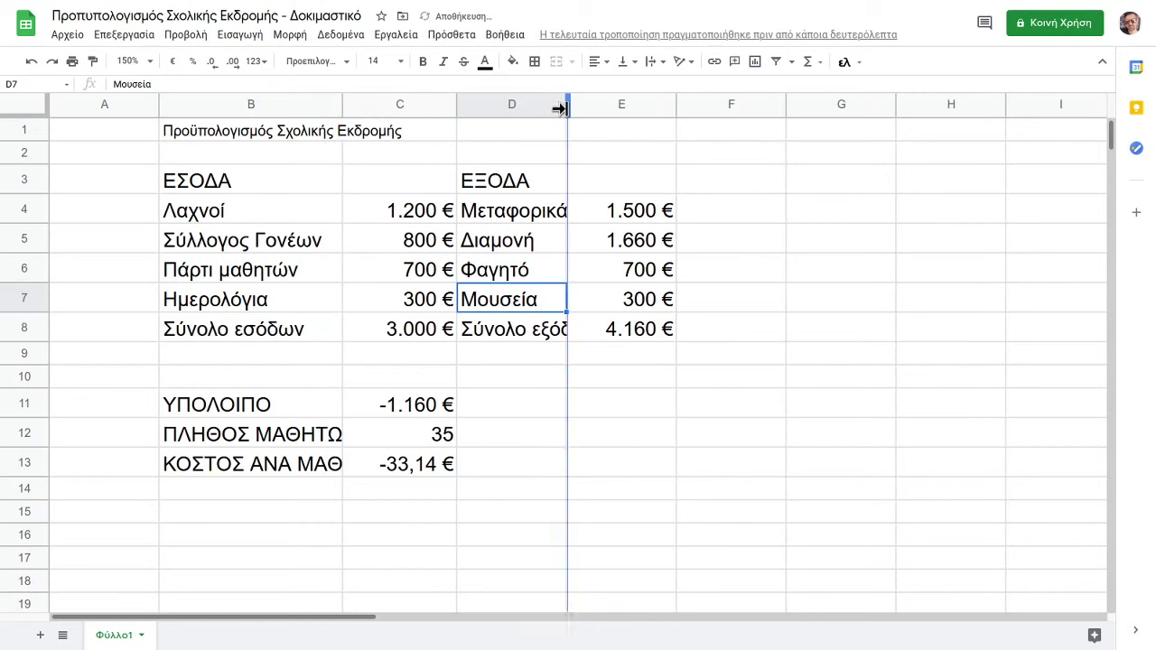
drag(686, 104, 718, 103)
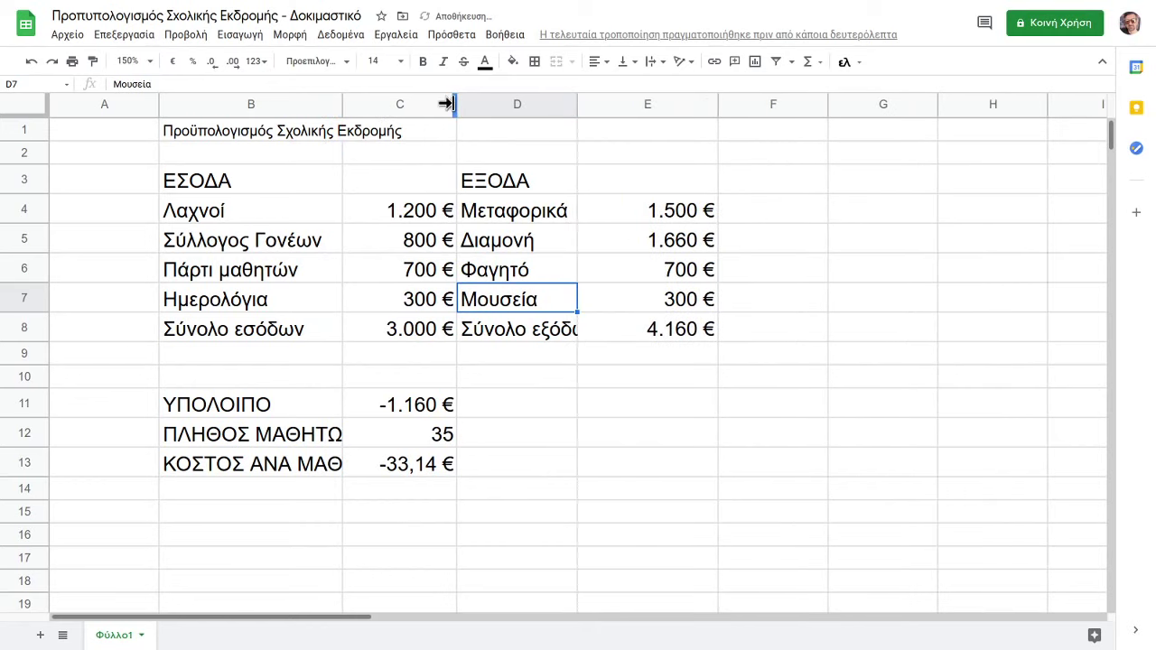
drag(456, 105, 481, 107)
click(625, 414)
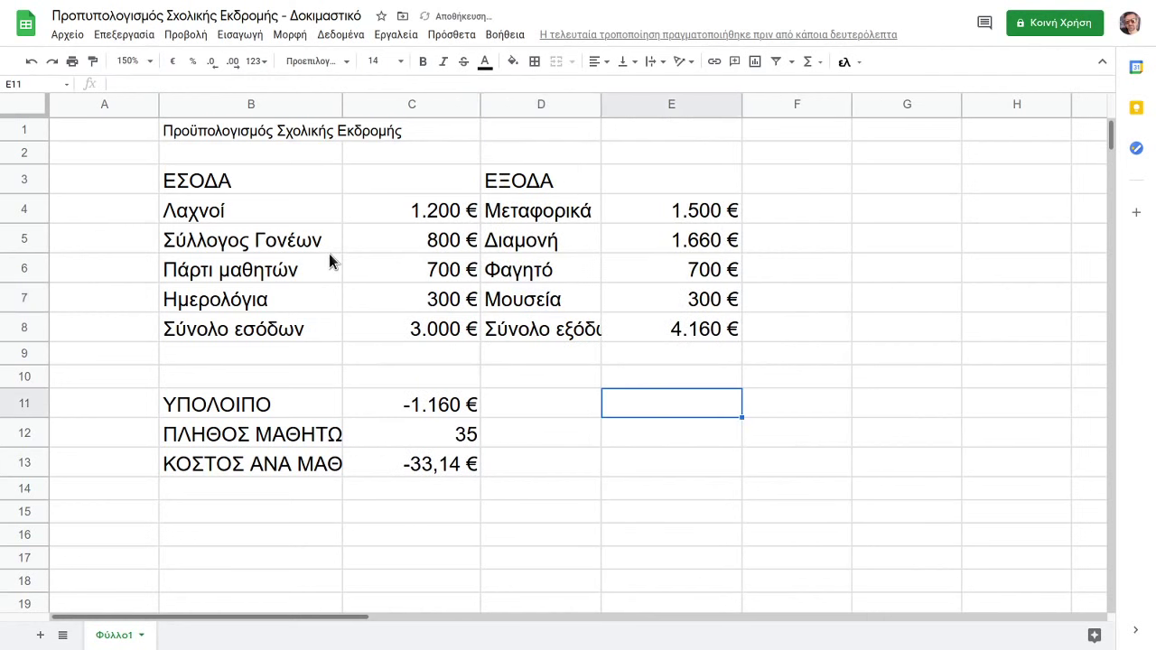
click(271, 132)
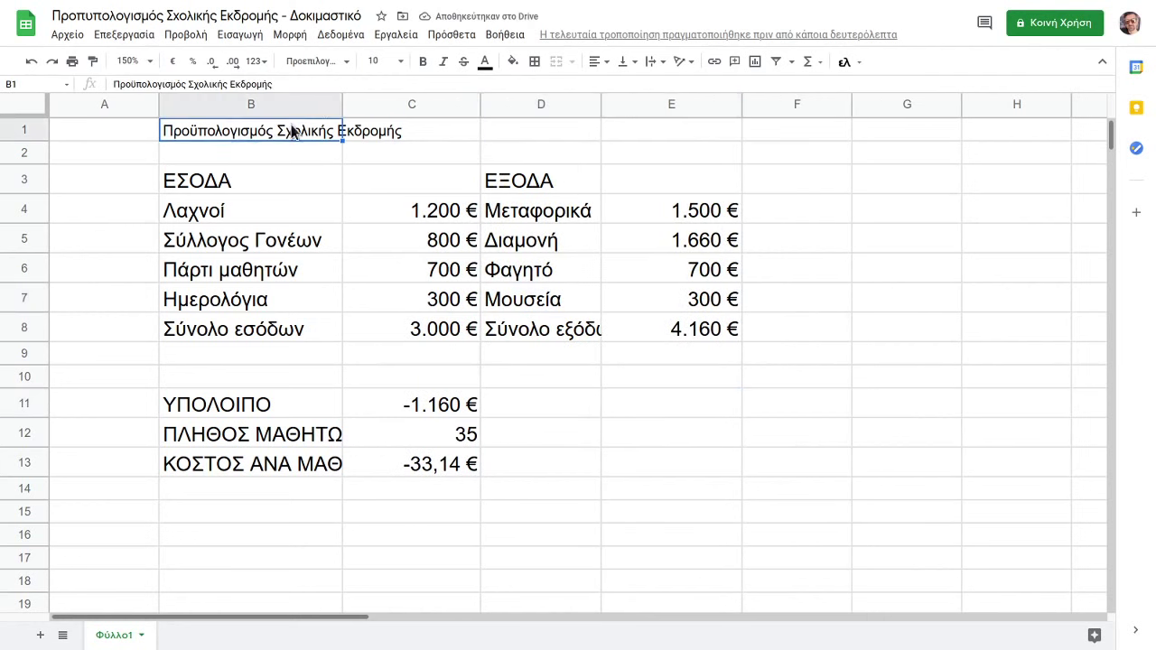
Set the sheet title in B1 to 18-point font.
click(400, 61)
click(375, 271)
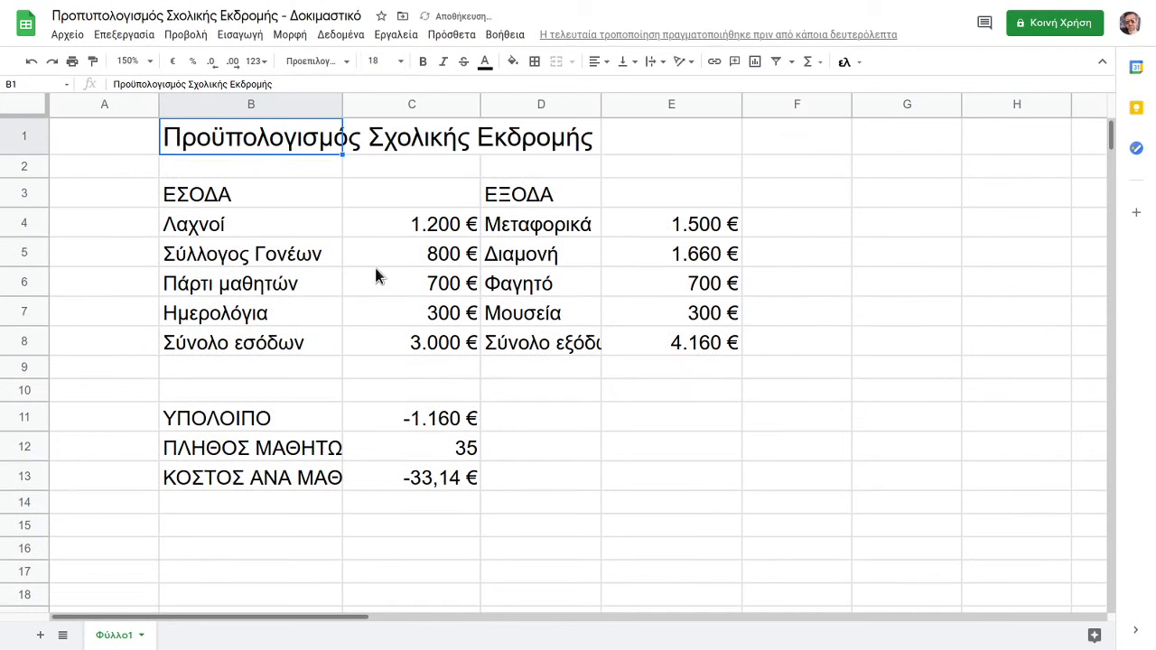
click(392, 344)
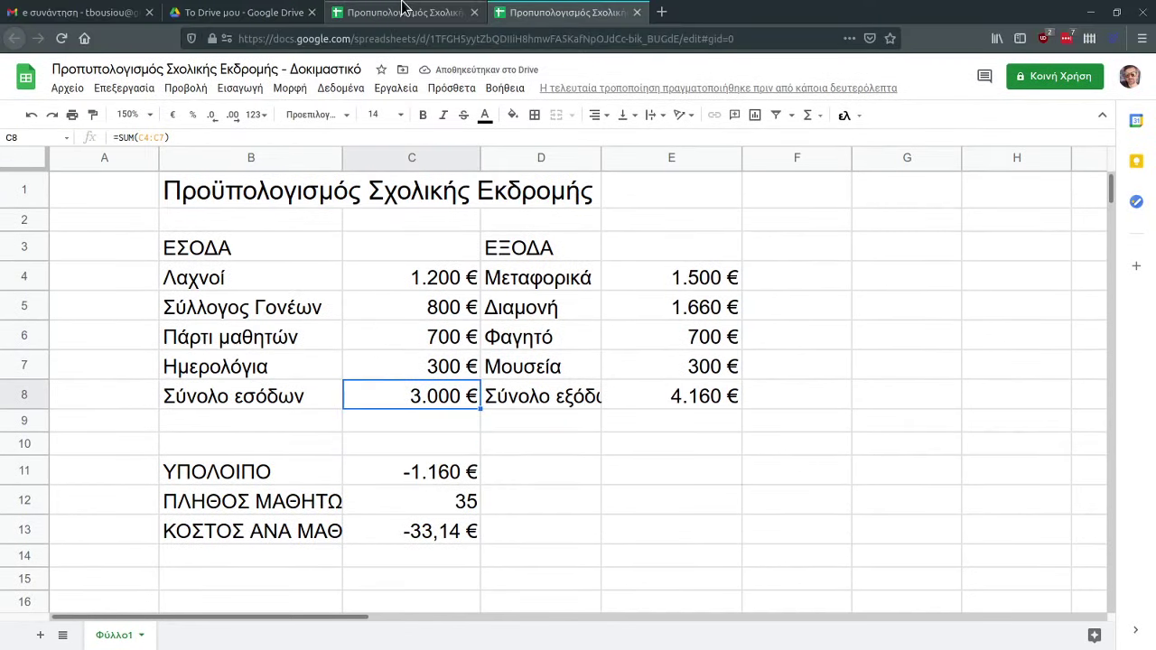
Compare with the Τελικό version, then make the ΕΣΟΔΑ and ΕΞΟΔΑ headings bold.
click(403, 9)
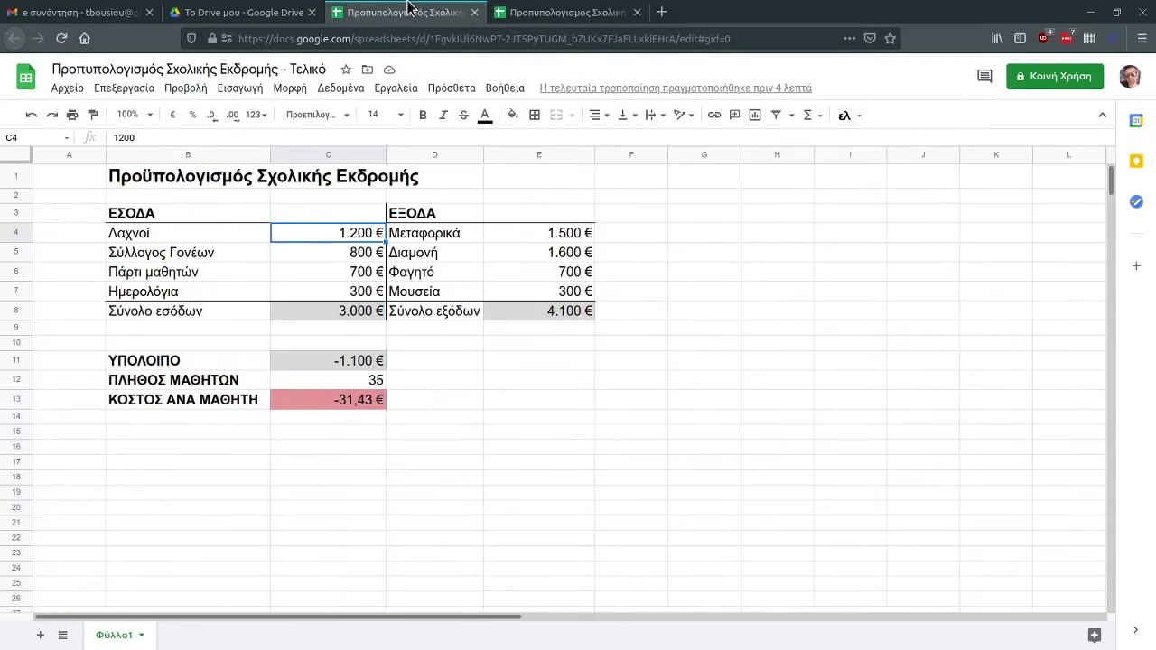
click(560, 13)
click(208, 195)
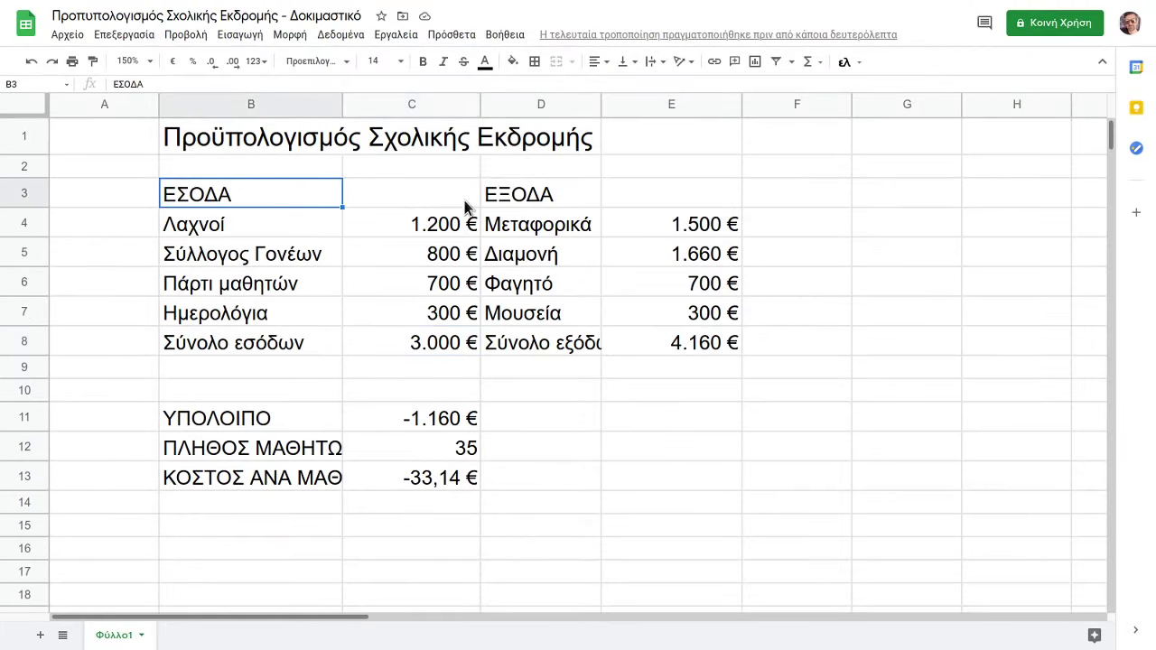
ctrl+click(506, 198)
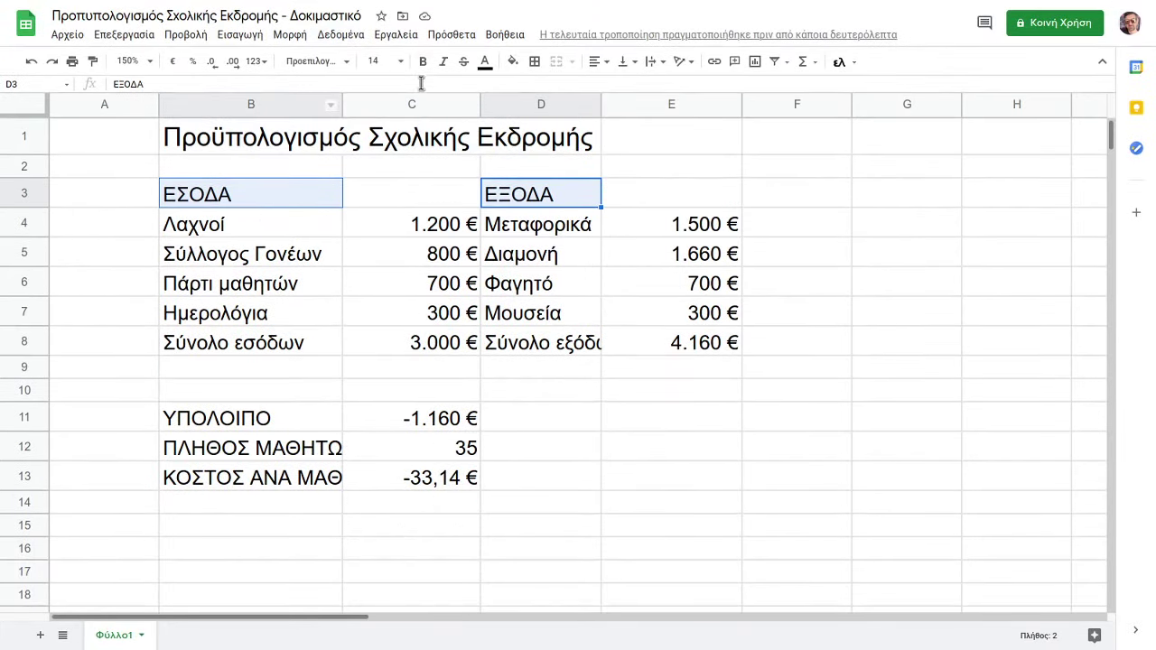
click(422, 61)
Bold the summary labels B11:B13 and the per-student cost in C13.
click(438, 15)
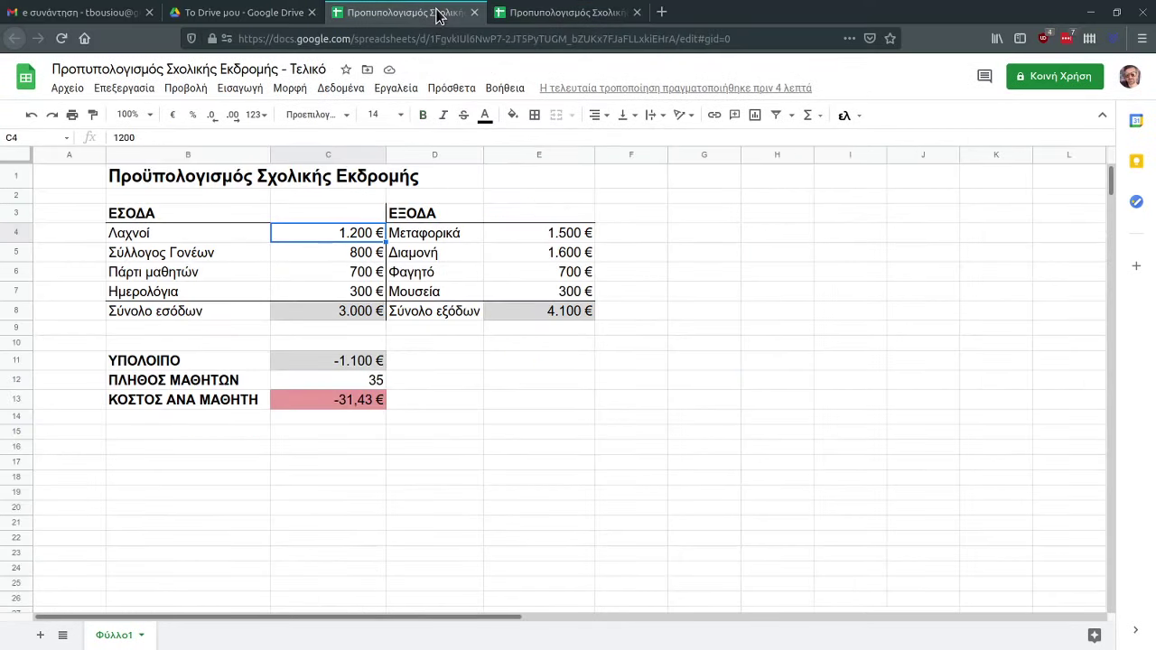
click(517, 12)
click(228, 424)
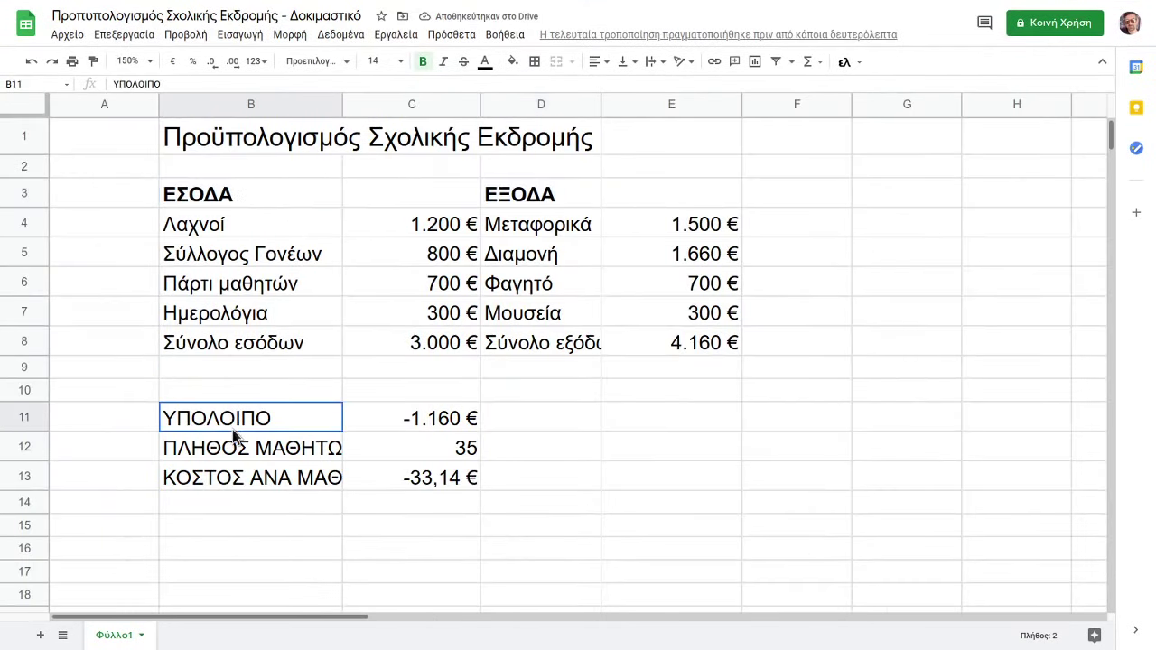
drag(226, 424, 222, 477)
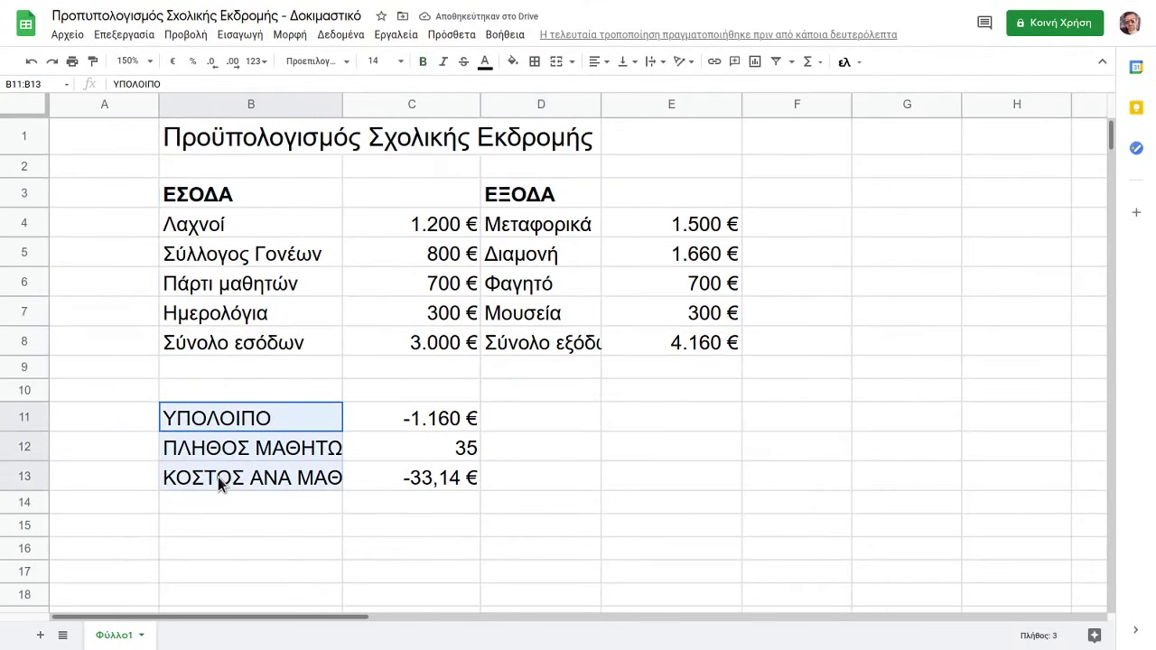
click(422, 61)
click(418, 478)
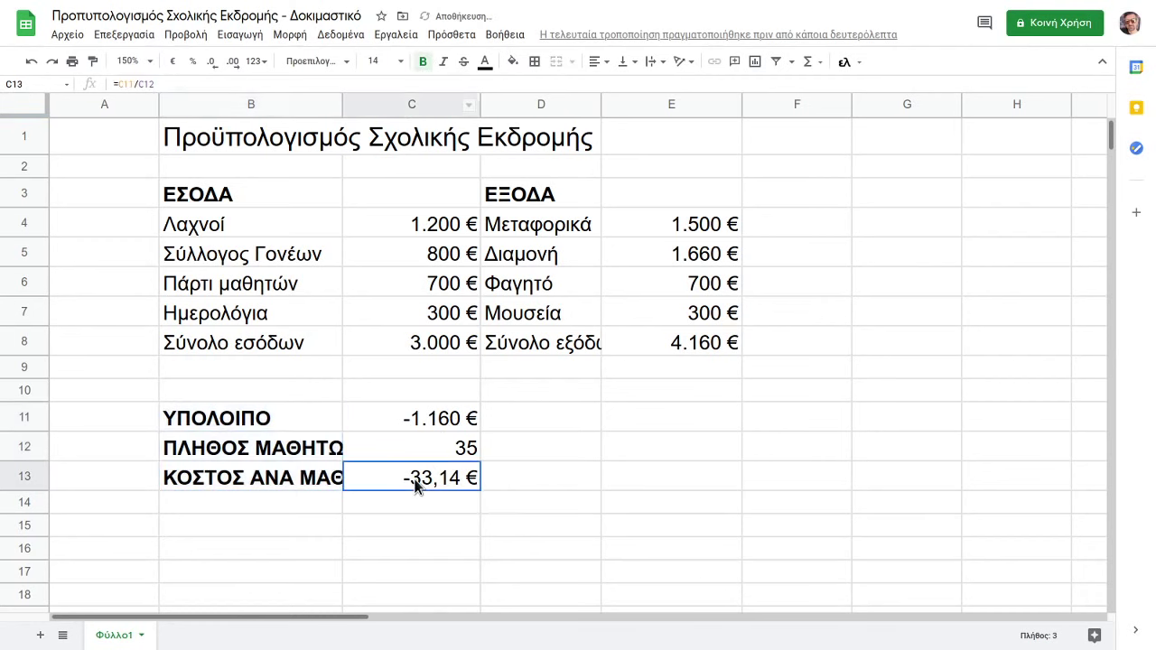
click(423, 61)
Auto-fit column B to its longest label, then narrow it to a tidier width.
drag(343, 104, 371, 104)
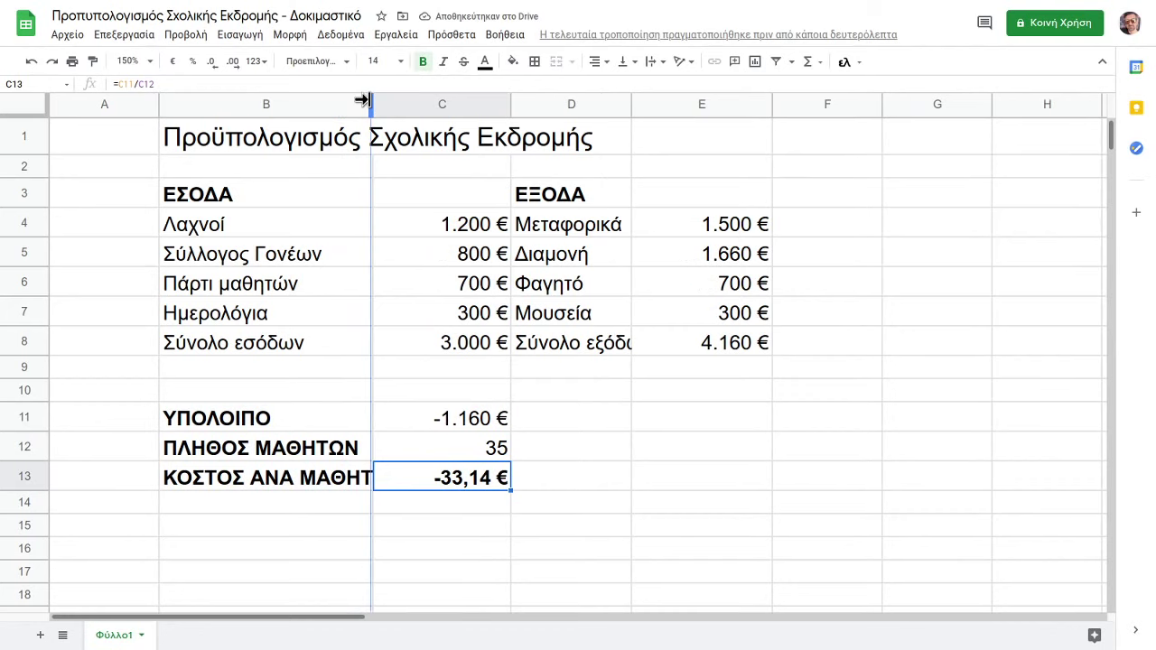
double_click(370, 104)
click(473, 291)
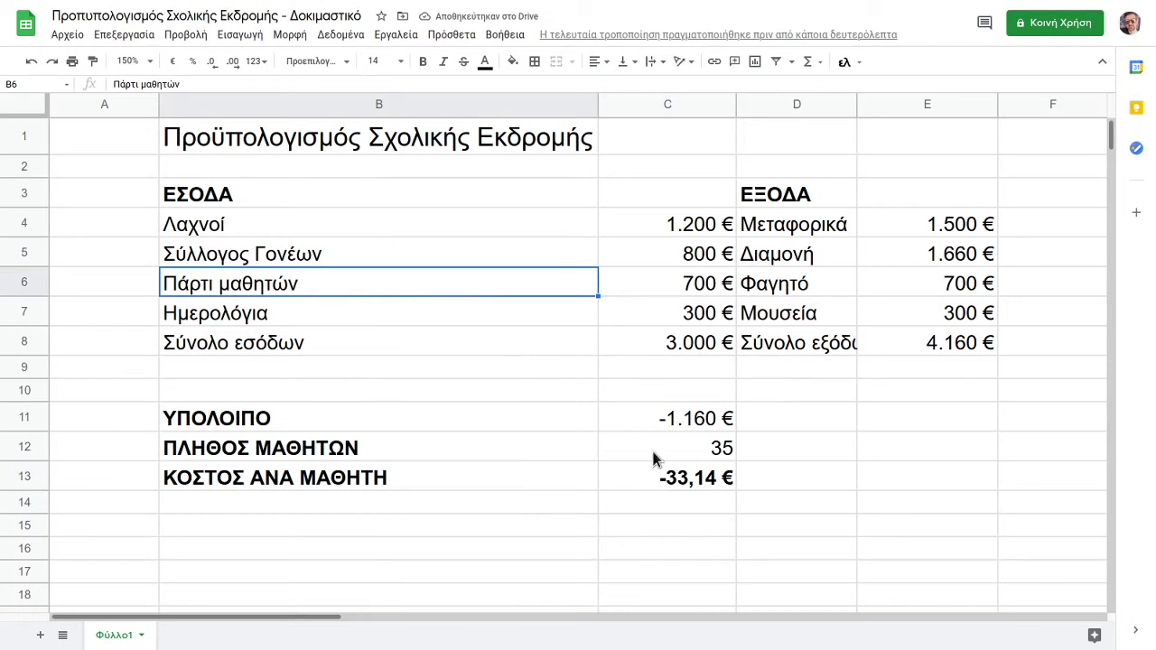
drag(597, 97, 496, 96)
click(393, 423)
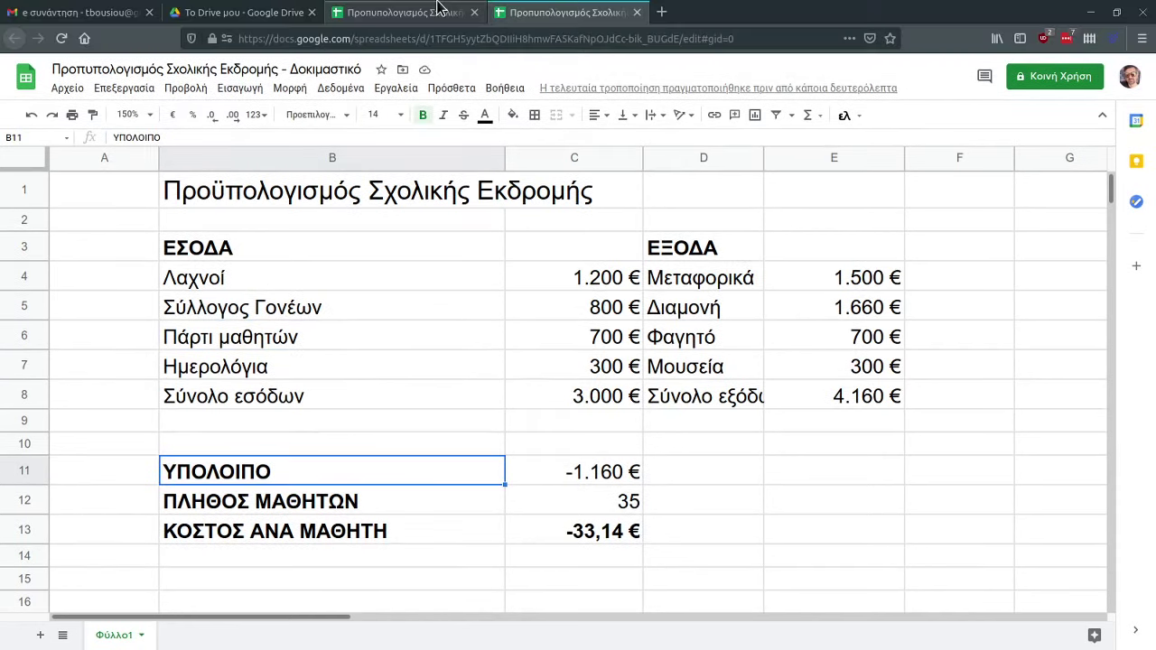
Add a bottom border under the header row B3:E3.
click(437, 11)
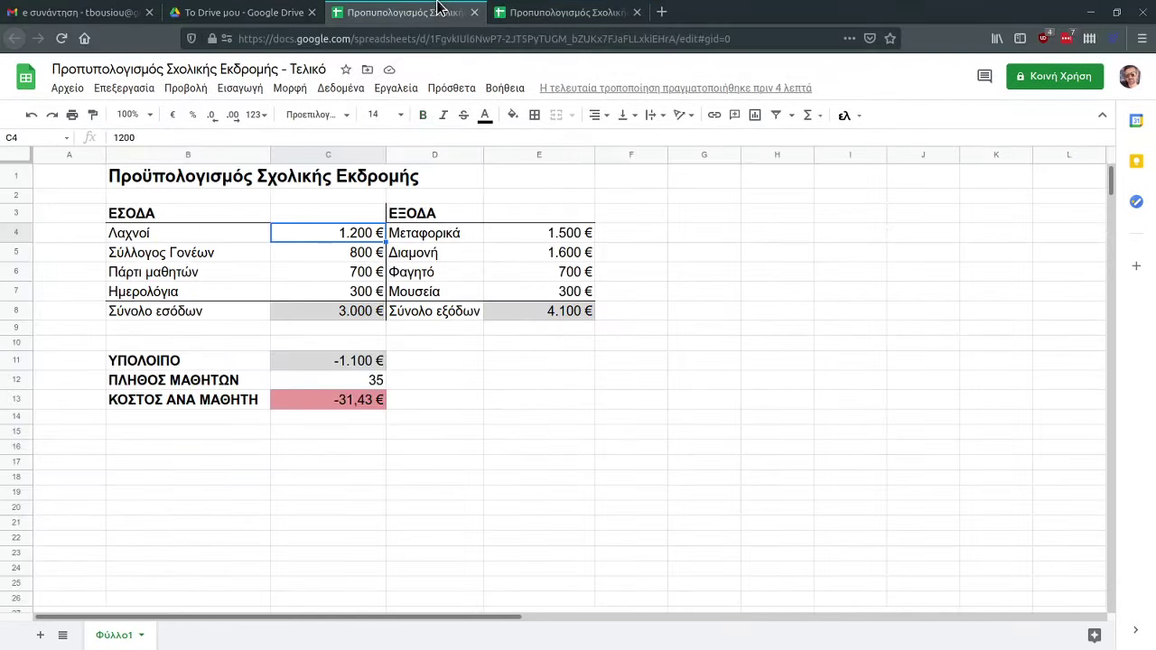
click(560, 12)
click(198, 193)
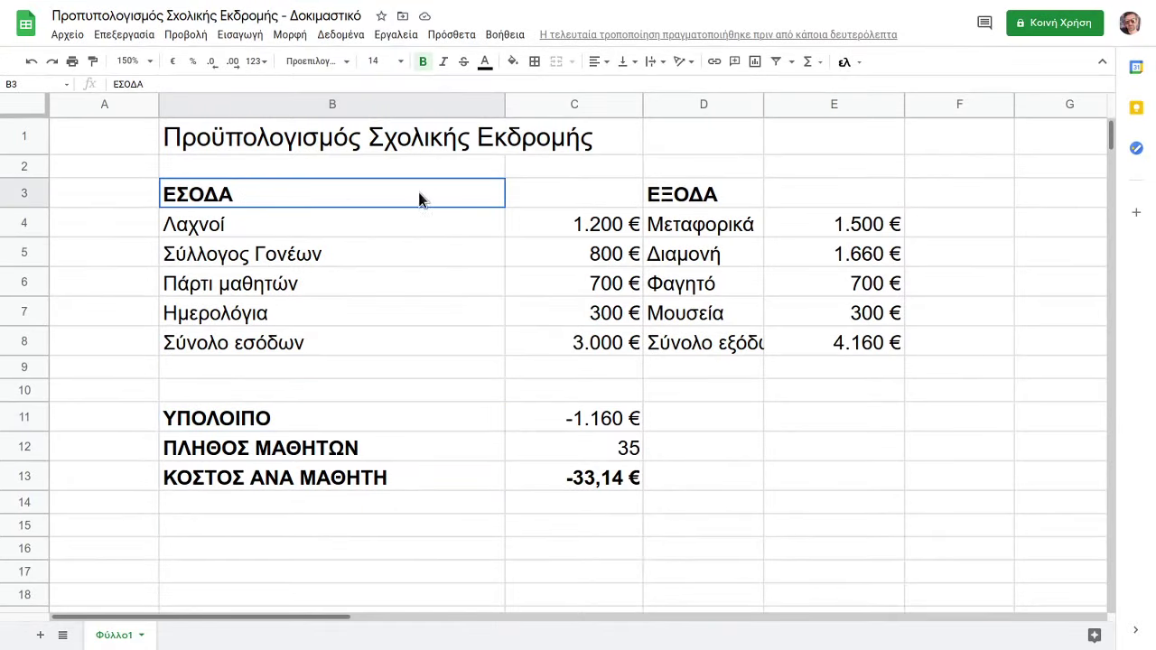
drag(419, 199, 826, 211)
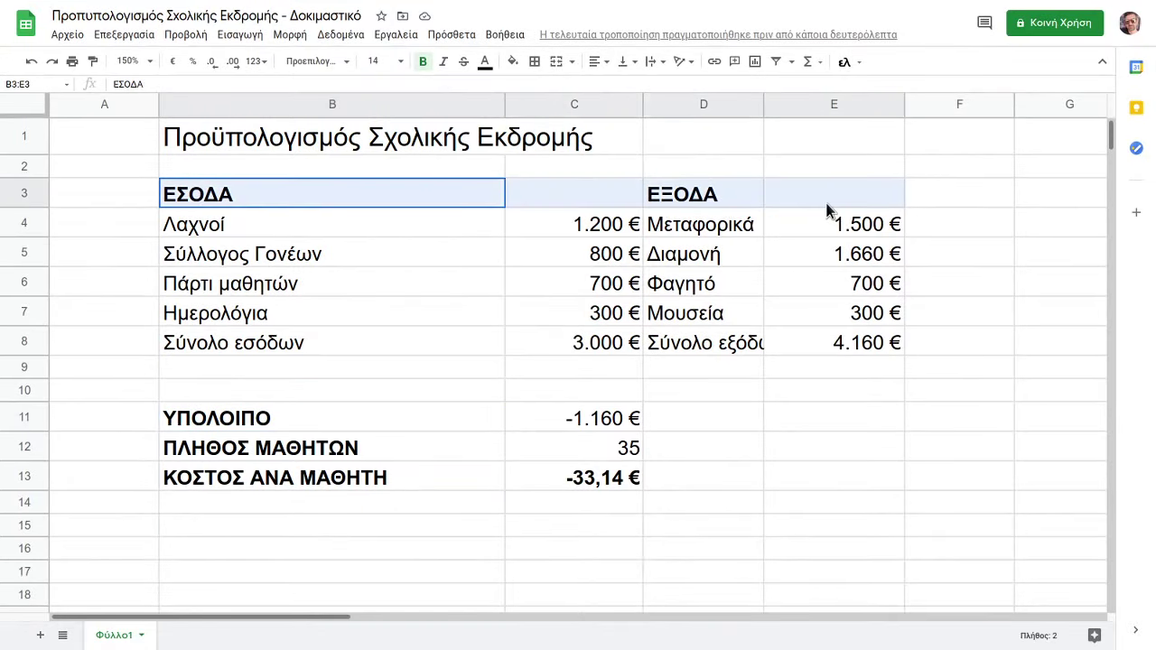
click(535, 63)
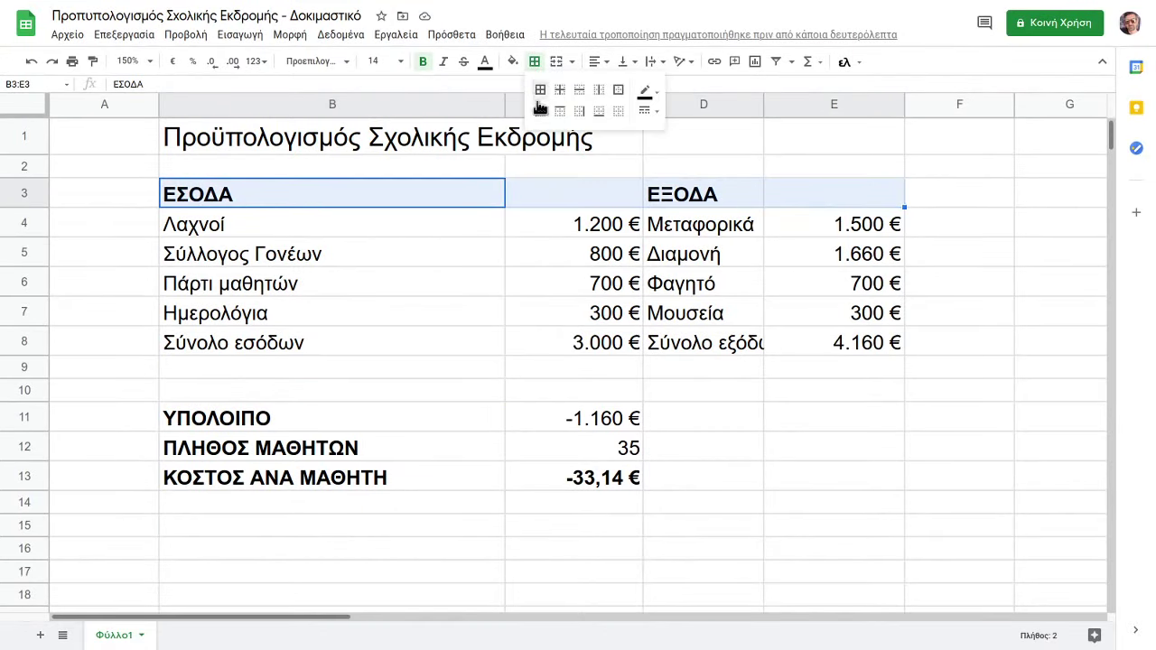
click(601, 112)
Add a bottom border under row 7 (B7:E7) and compare with the Τελικό version.
click(370, 323)
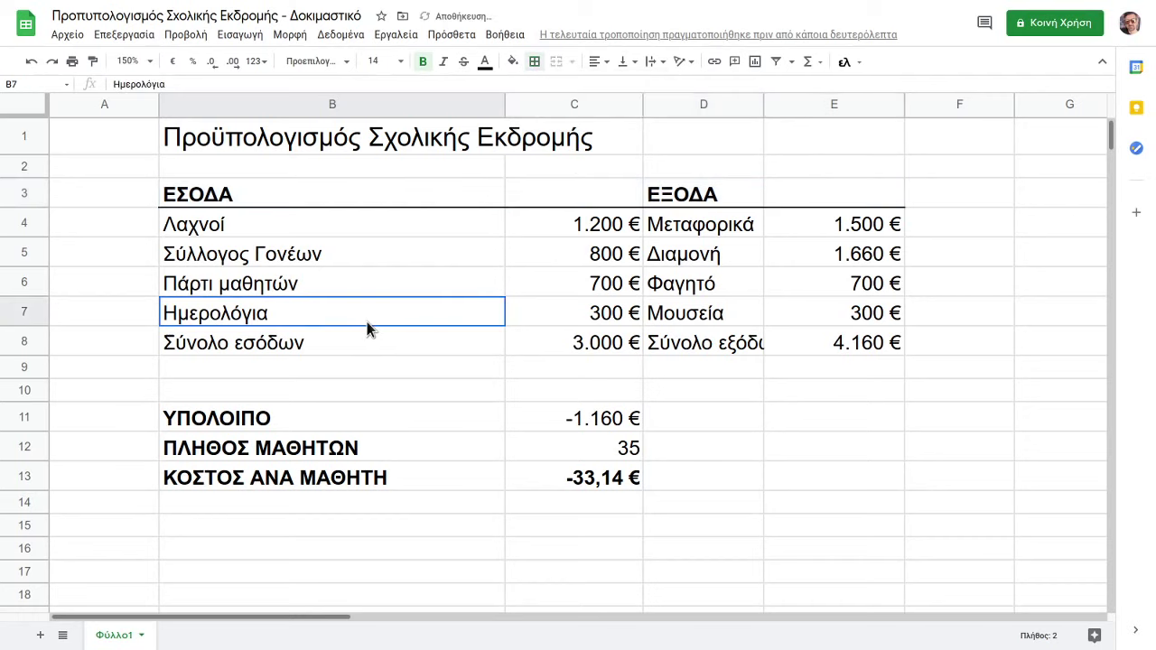
drag(183, 321, 820, 323)
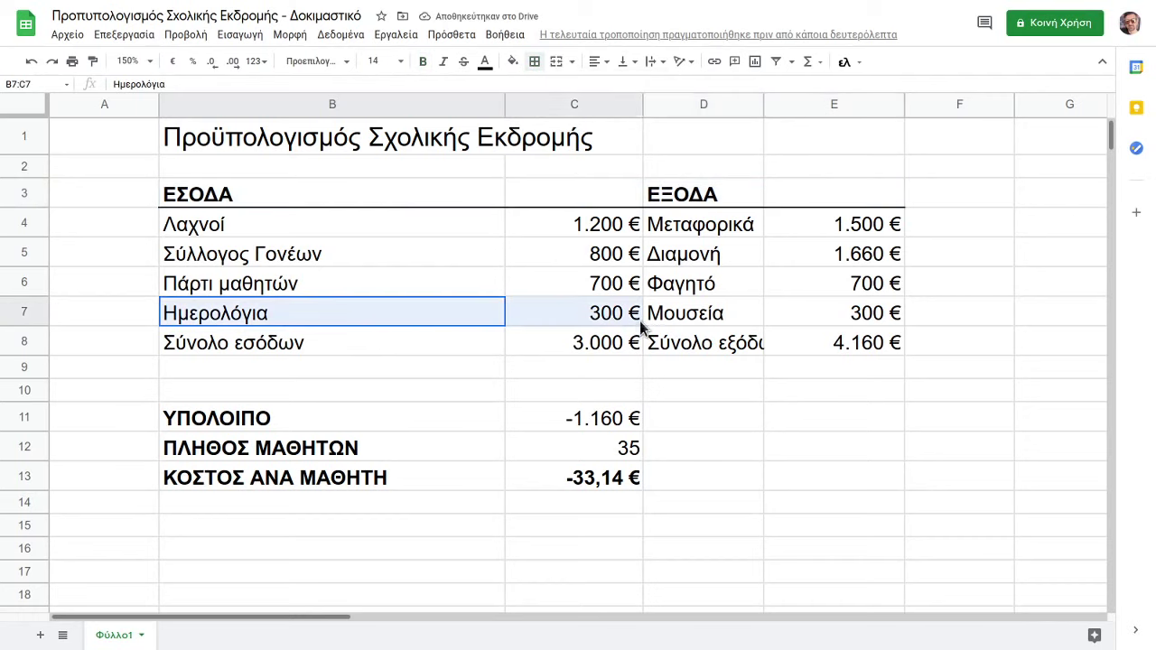
click(535, 63)
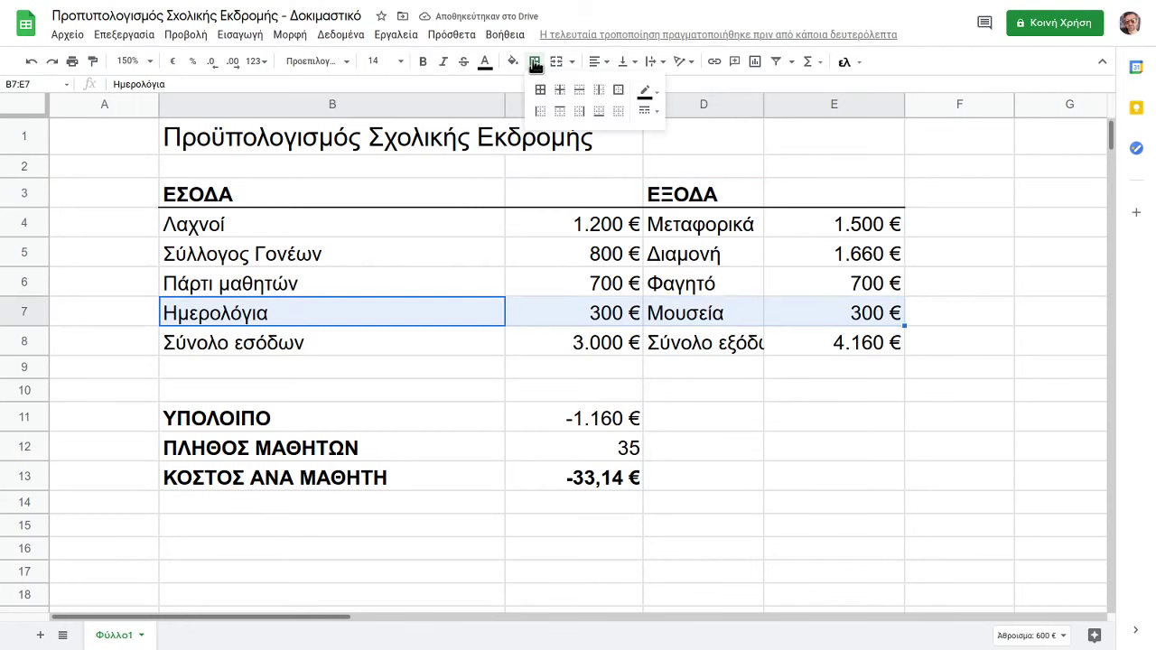
click(601, 113)
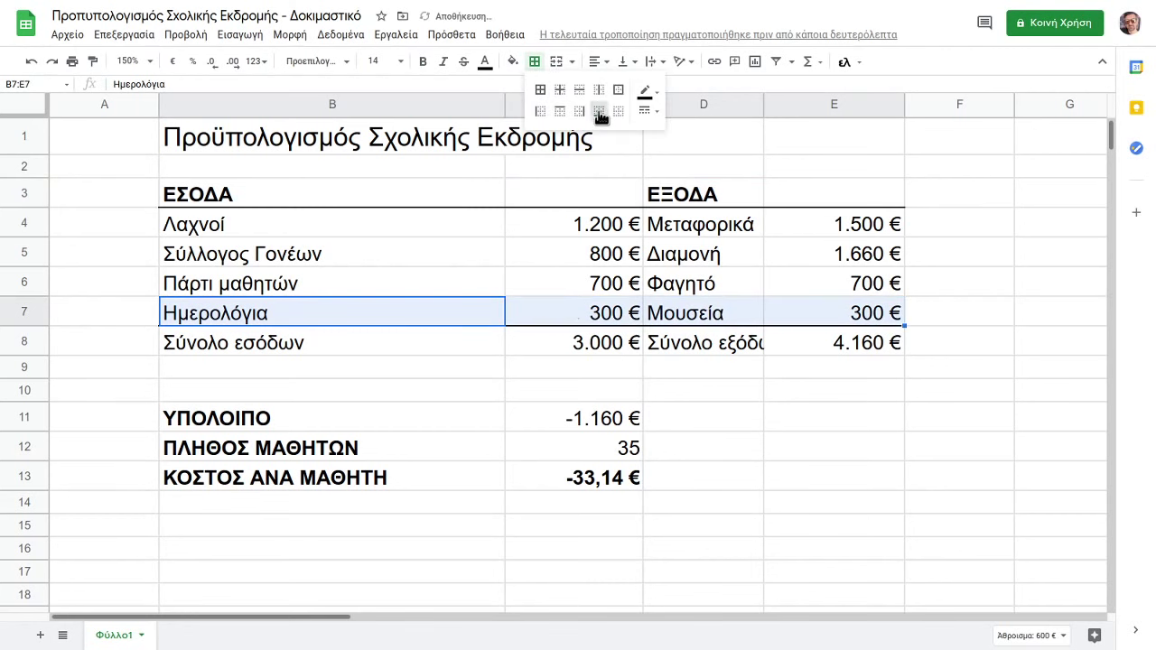
click(519, 366)
click(402, 11)
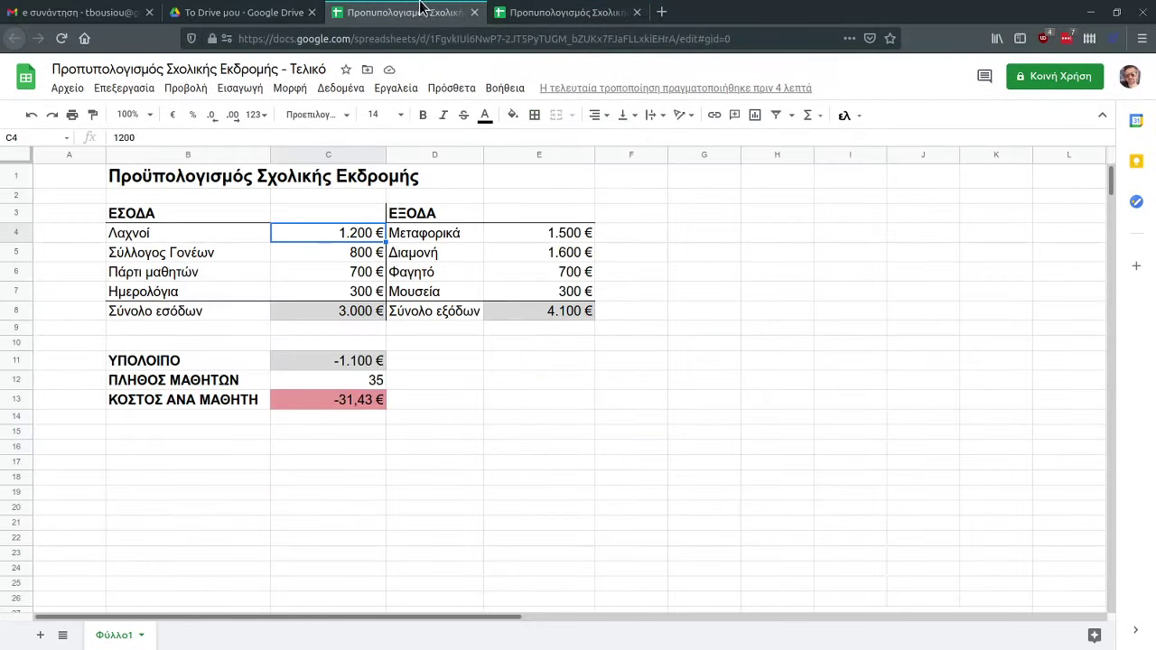
Back in the working copy, widen column D so 'Σύνολο εξόδων' fits.
click(596, 12)
click(476, 418)
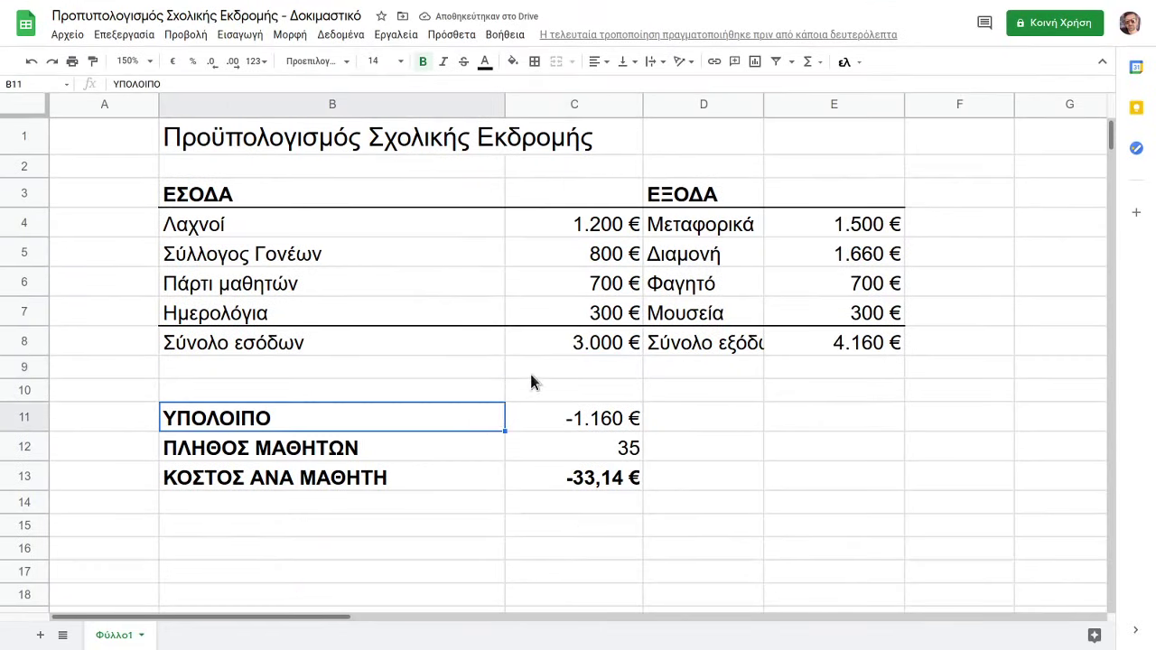
click(566, 341)
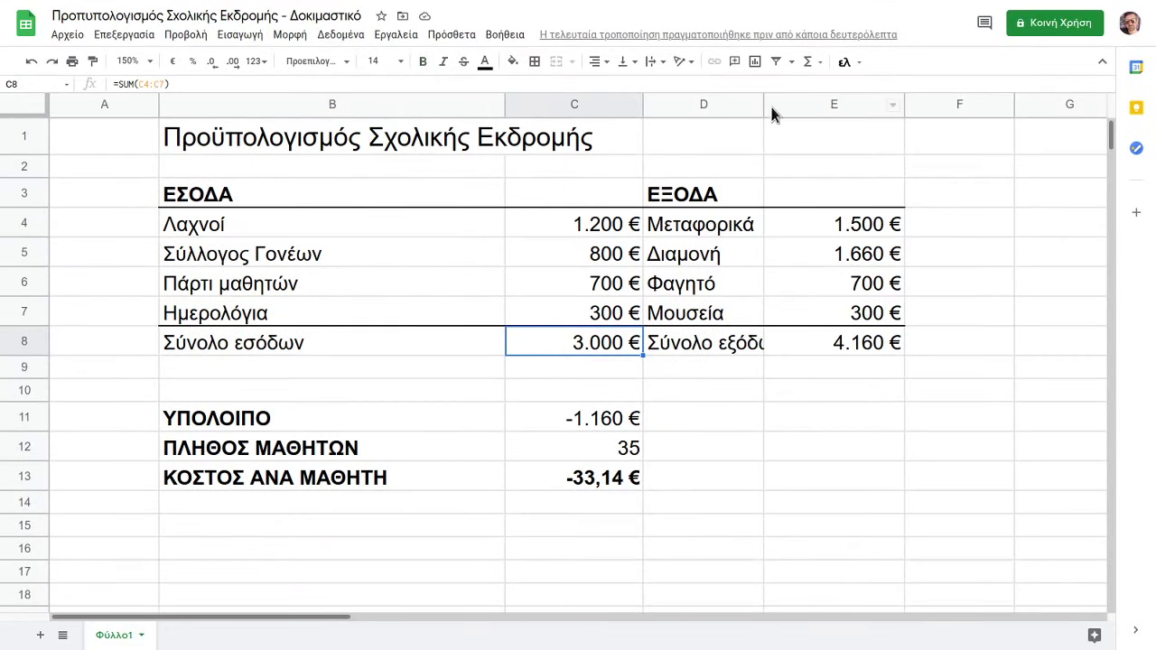
drag(763, 109, 794, 105)
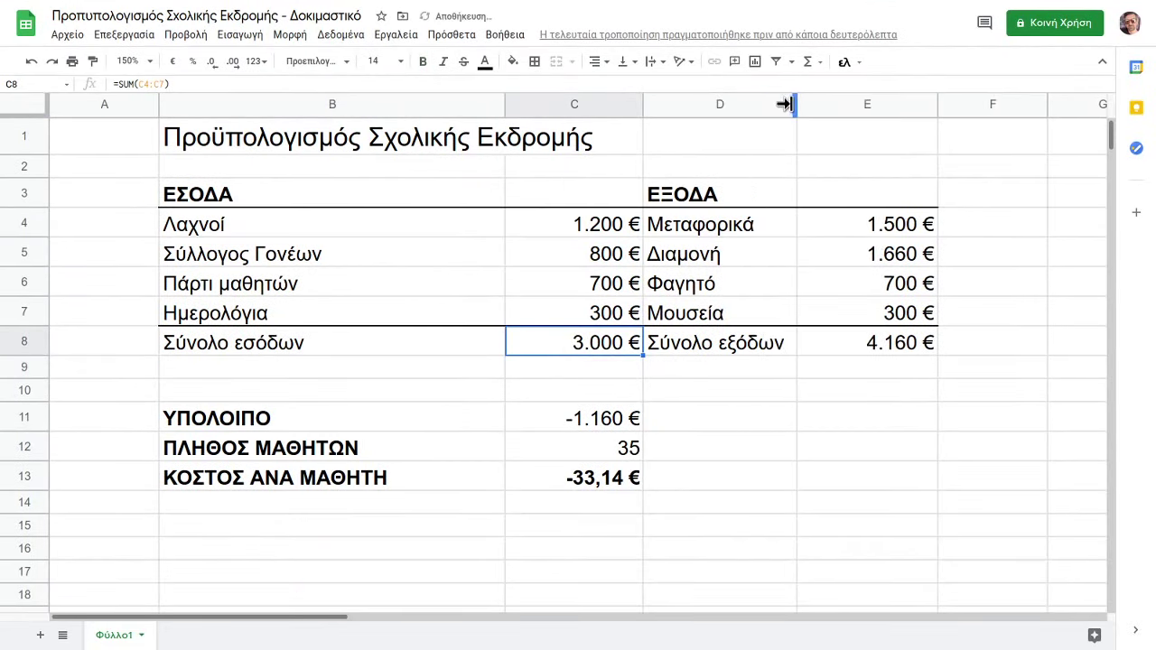
Shade the totals C8 and E8 and the balance C11 light grey.
click(654, 394)
click(598, 348)
ctrl+click(873, 352)
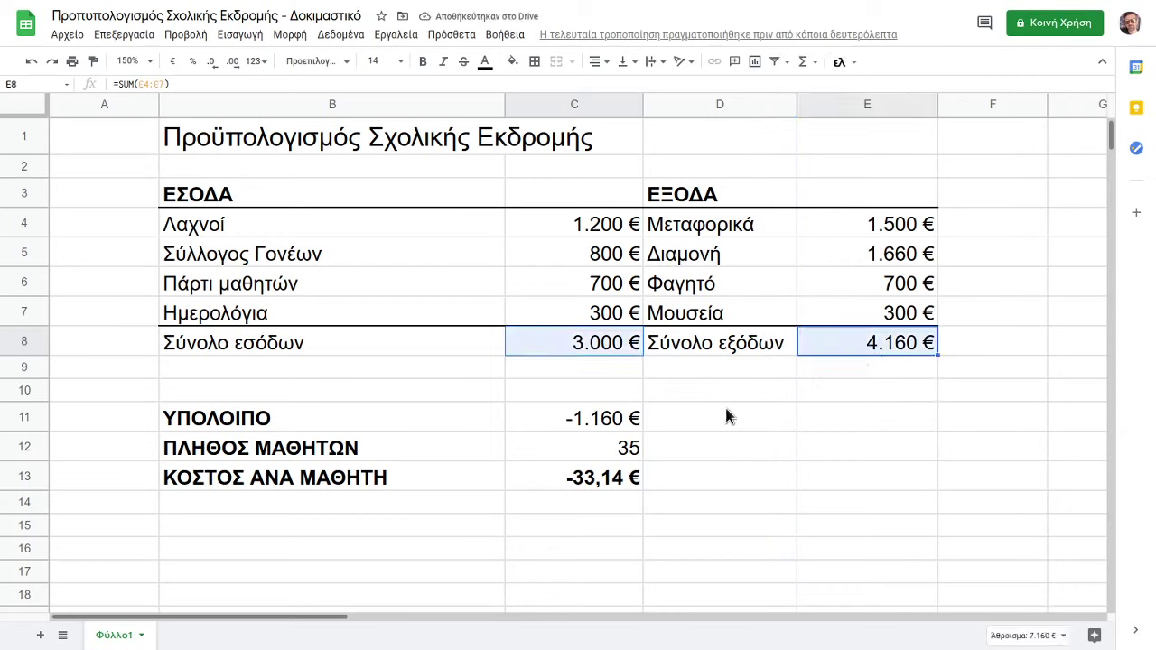
ctrl+click(588, 425)
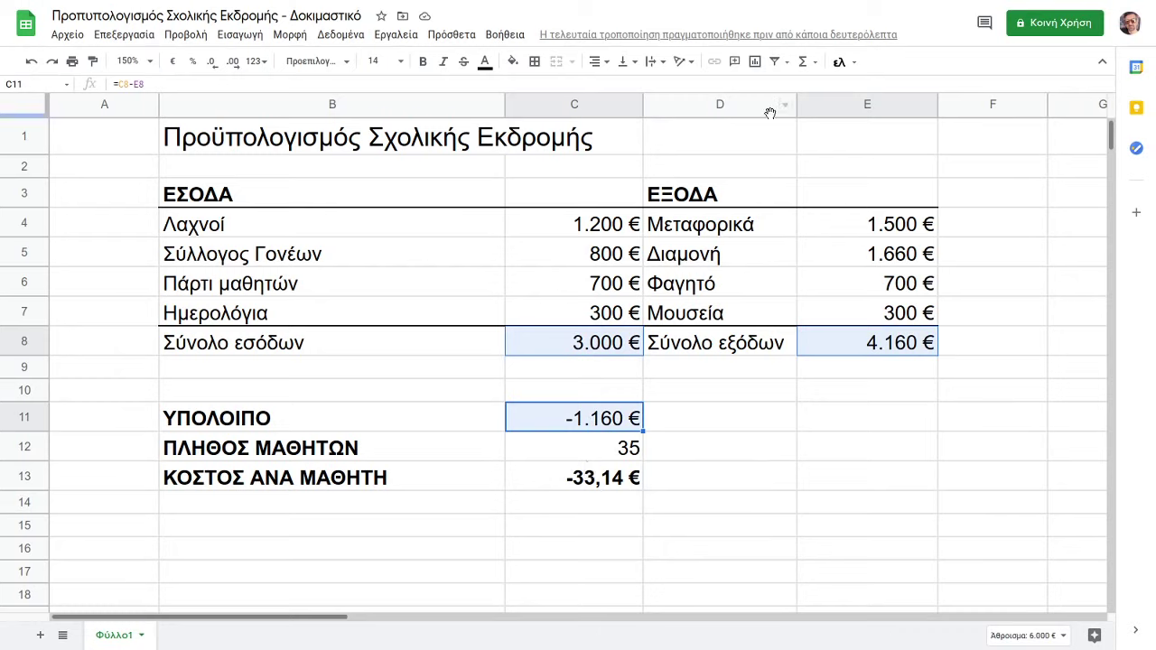
click(514, 61)
click(613, 111)
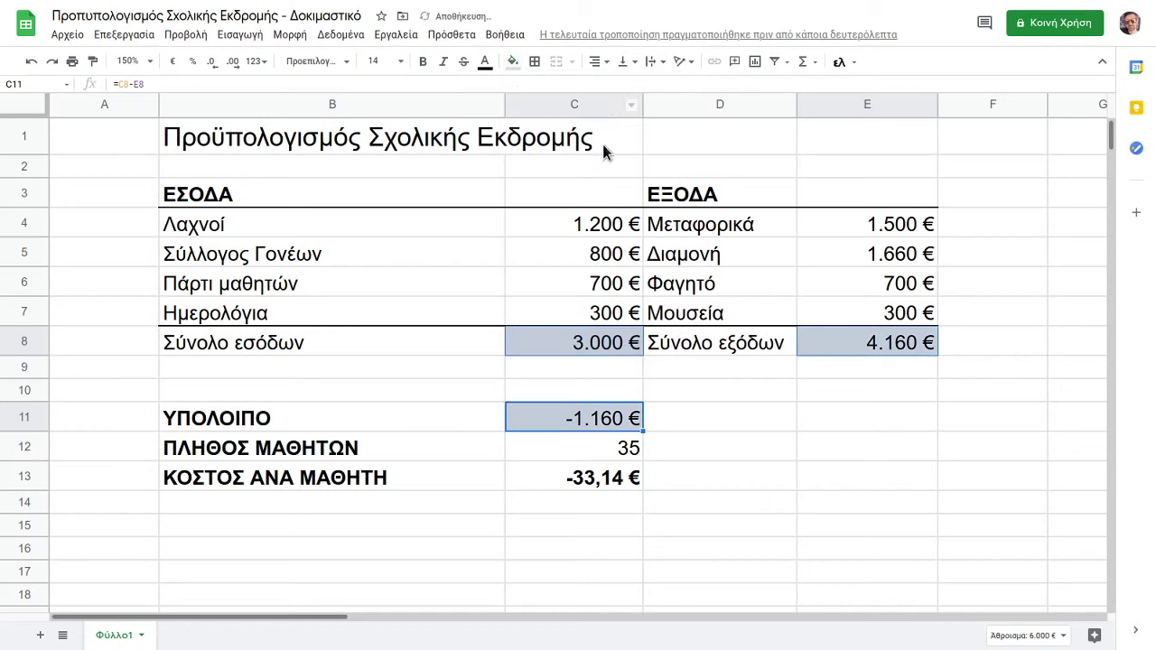
click(350, 395)
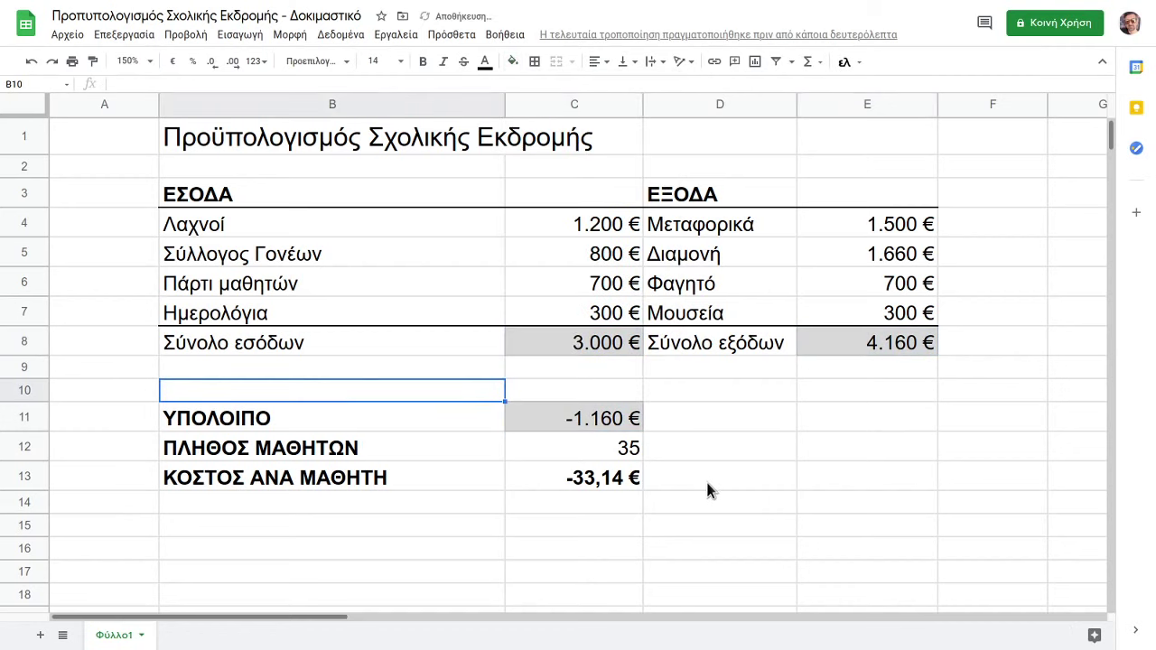
Narrow column B and compare the sheet with the finished version.
drag(505, 104, 444, 104)
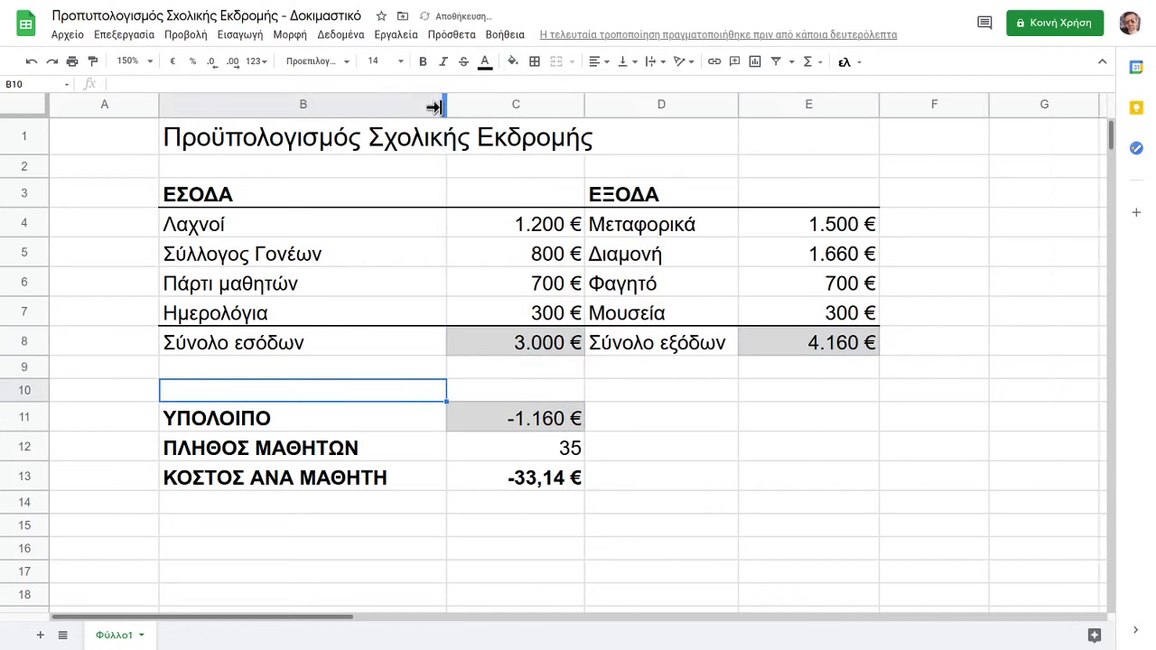
click(654, 454)
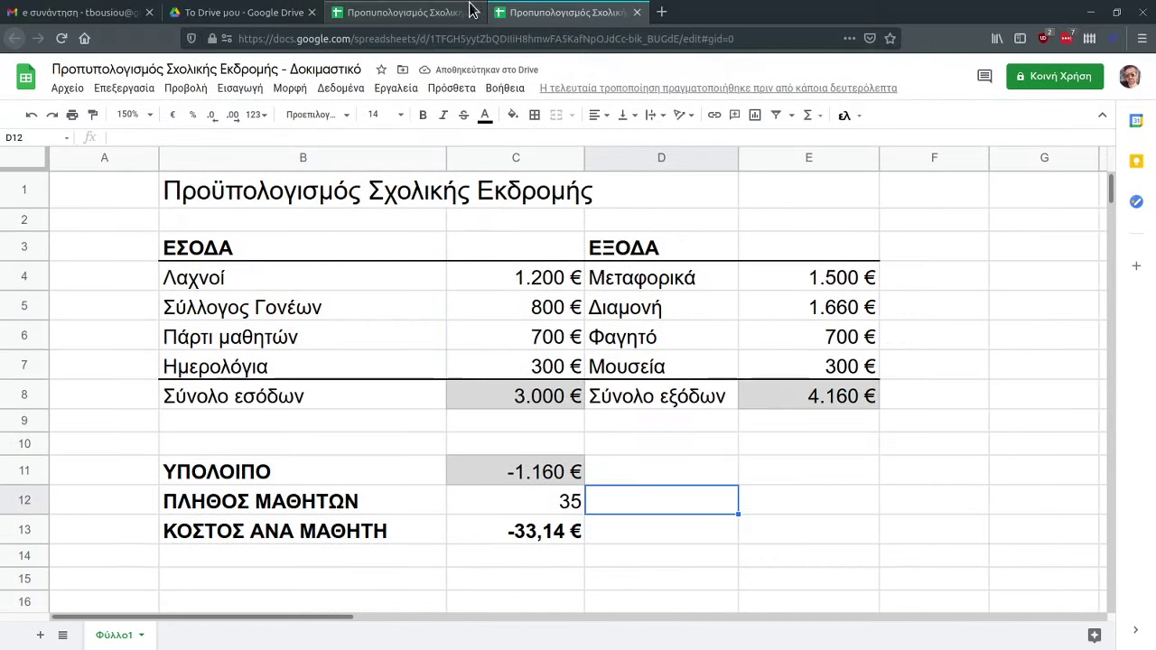
click(452, 11)
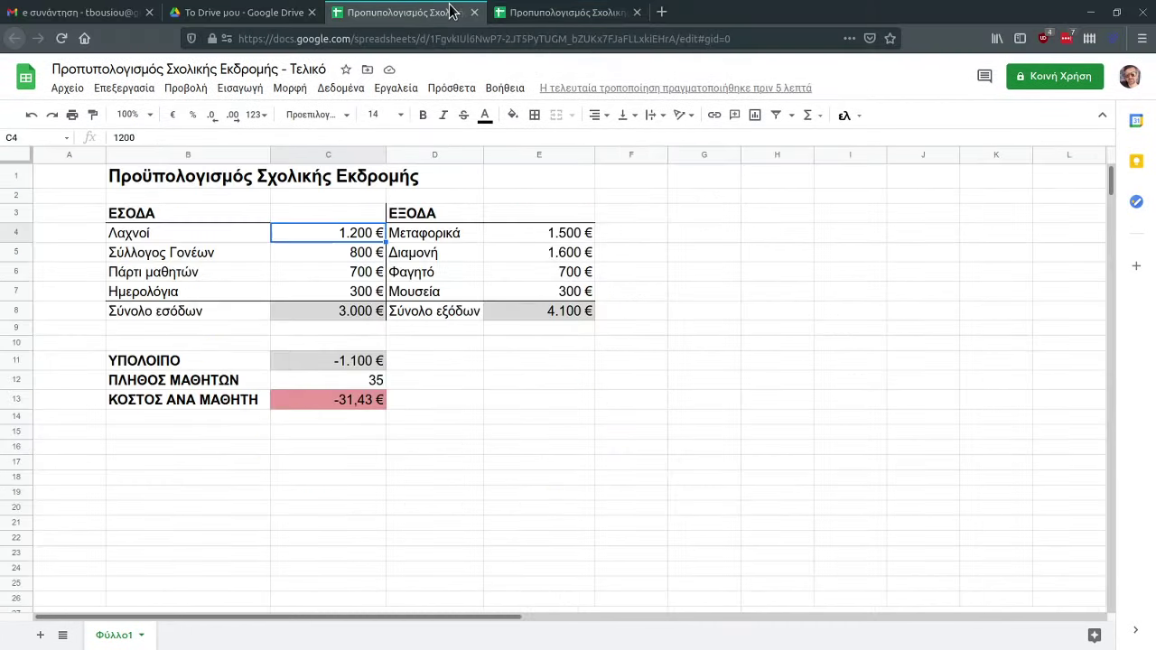
click(546, 13)
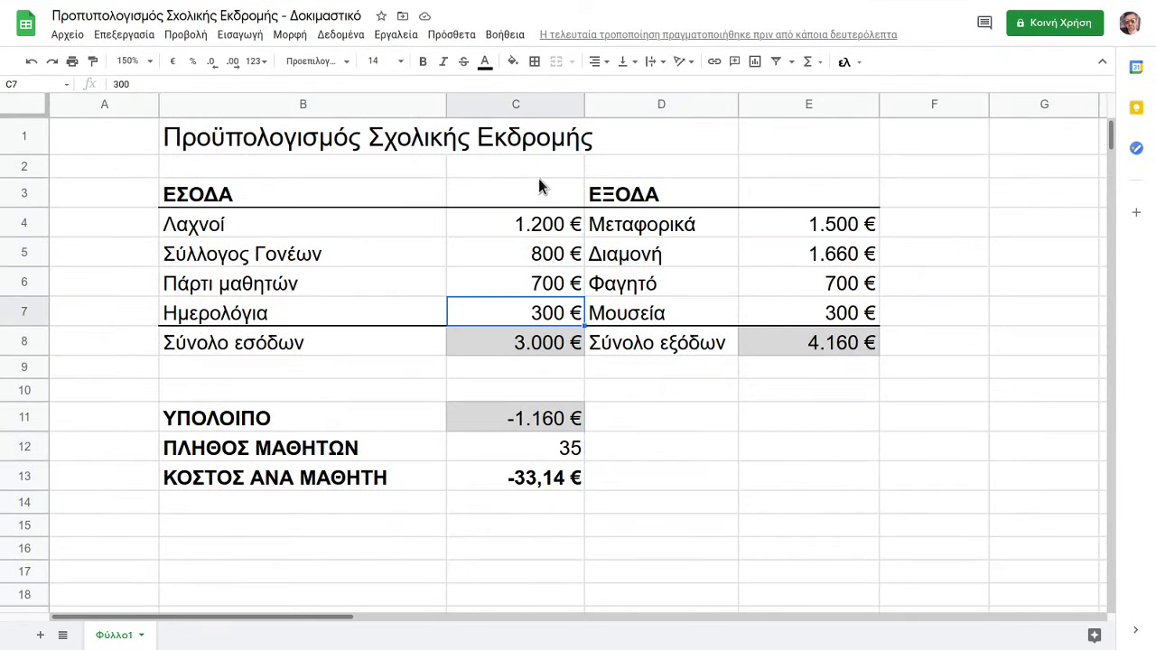
Add a right border along C2:C8 to divide income from expenses.
drag(538, 178, 519, 341)
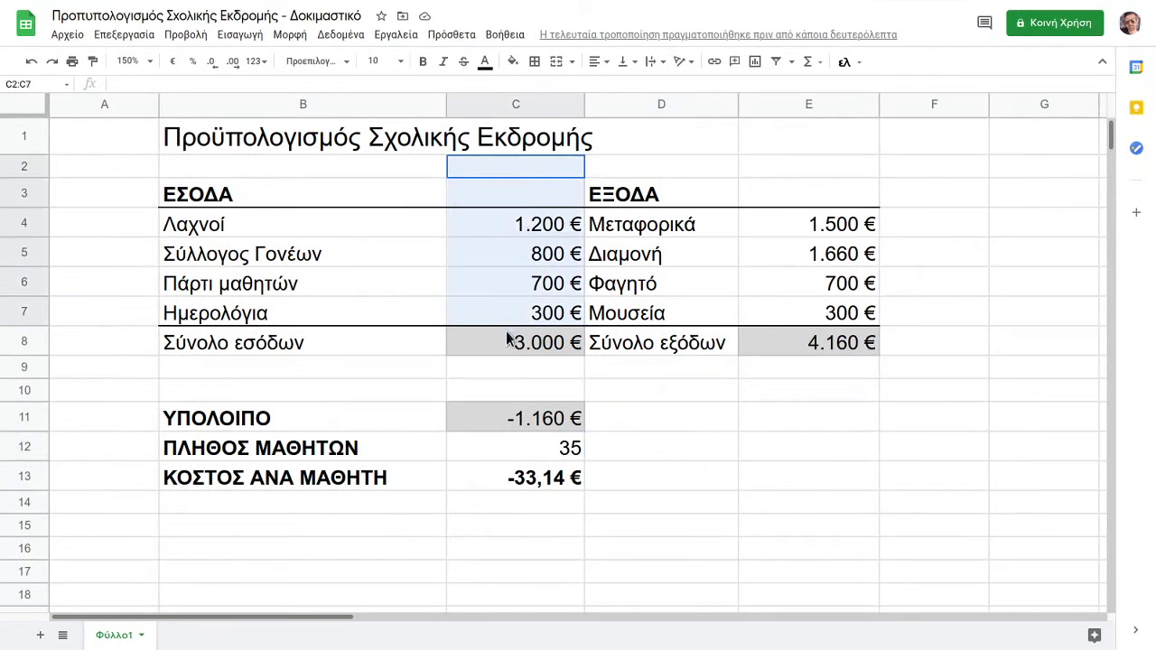
click(538, 63)
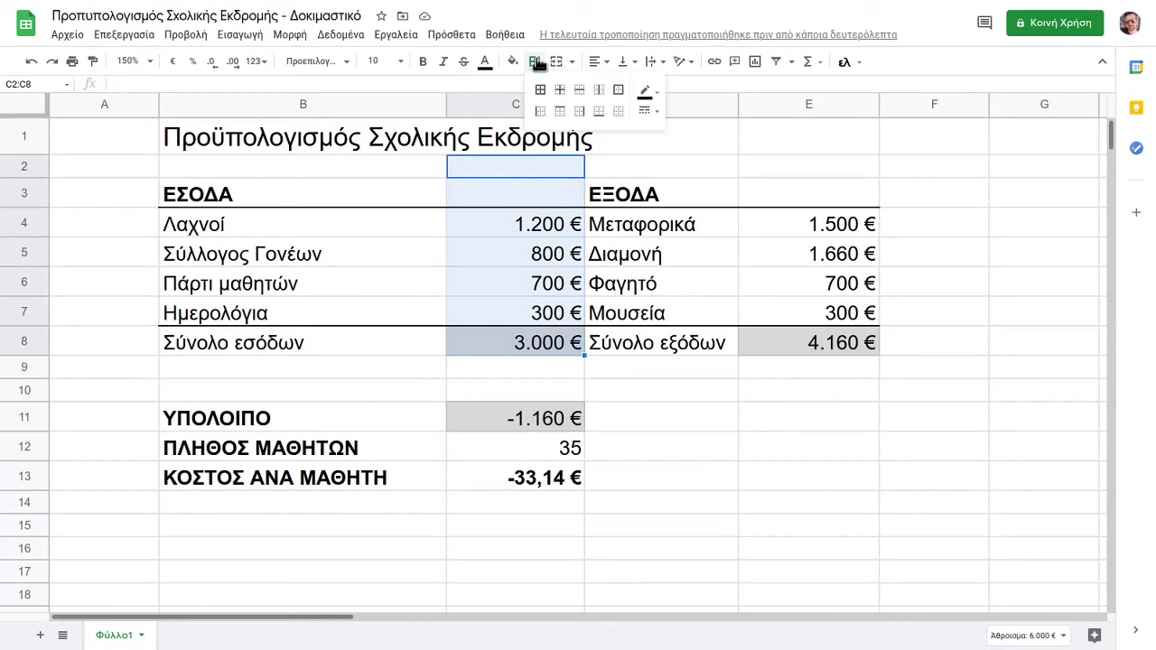
click(585, 113)
click(645, 367)
click(641, 452)
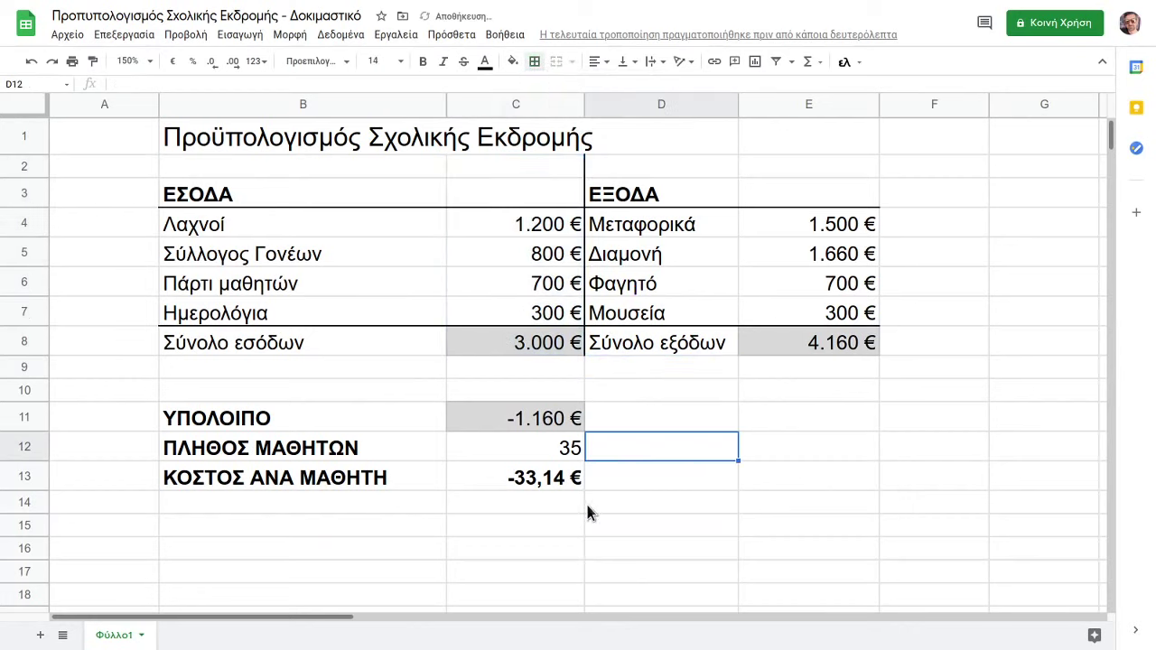
click(540, 481)
click(564, 522)
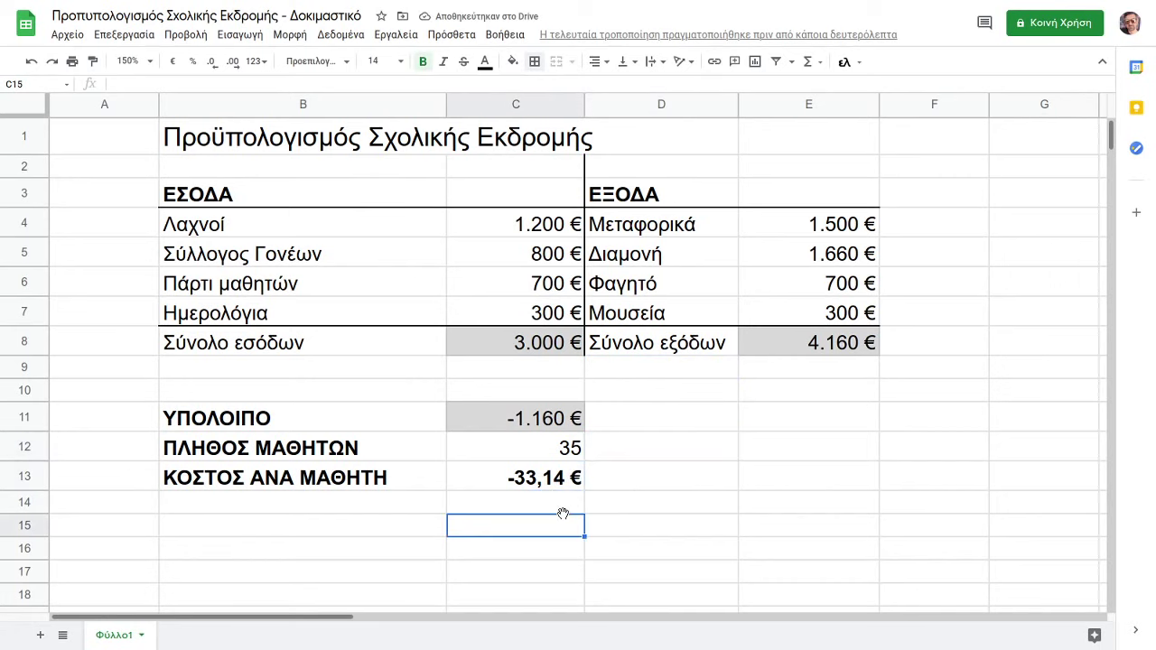
click(519, 482)
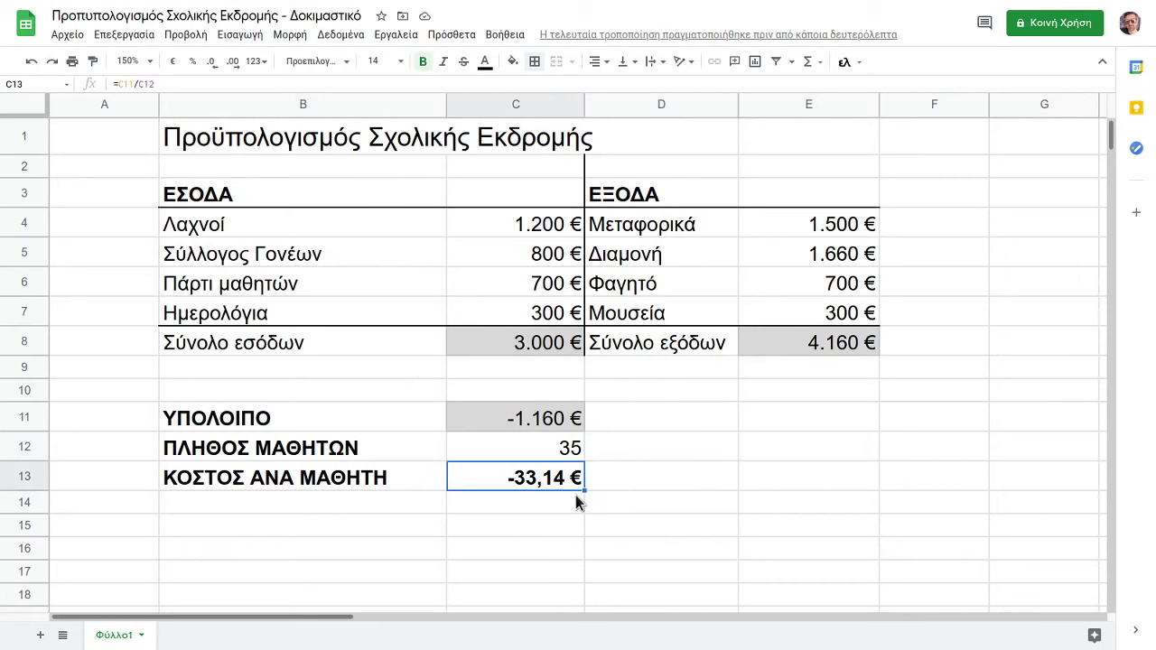
Add a conditional formatting rule on C13 filling it red when less than 0.
click(289, 36)
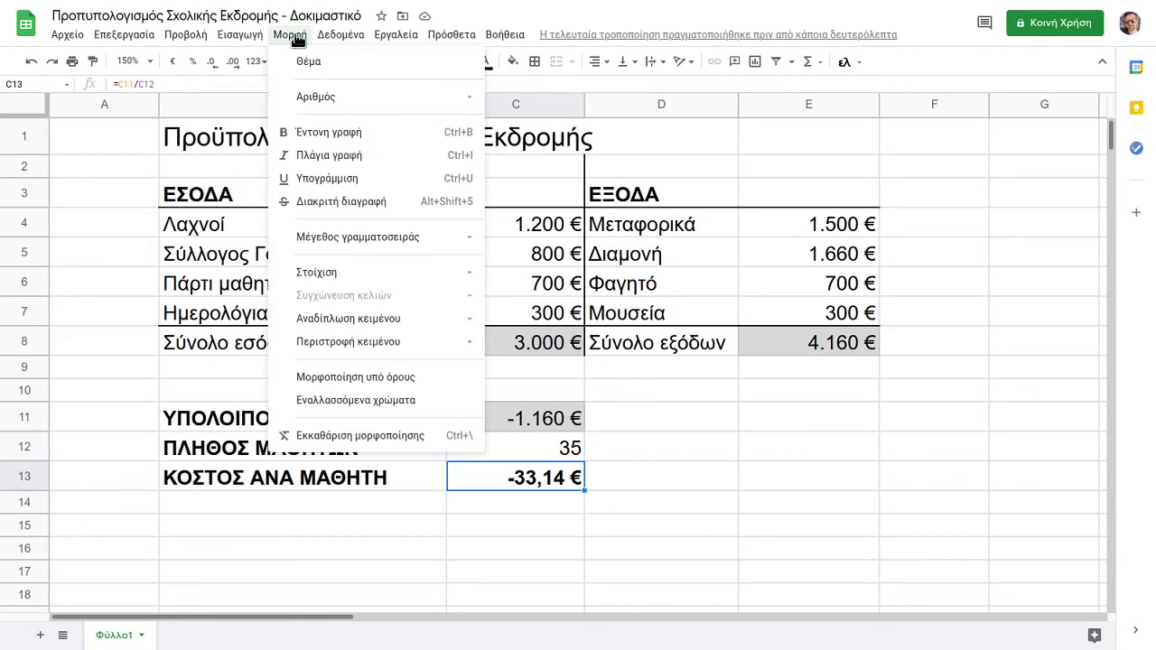
click(369, 378)
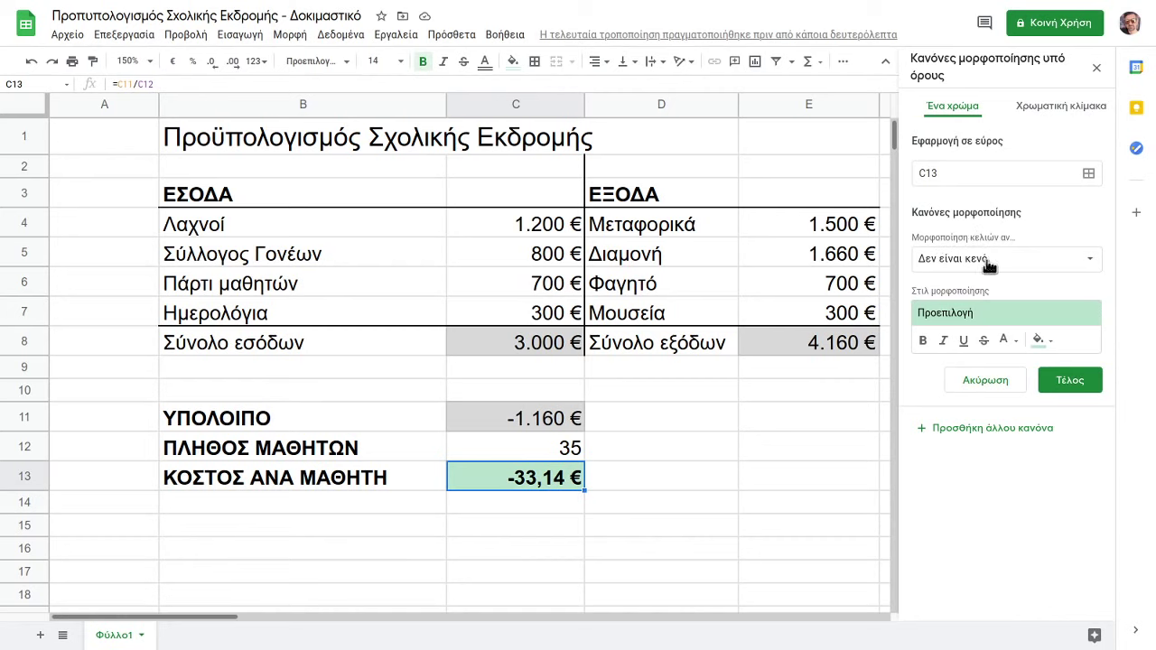
click(1047, 268)
scroll(1019, 419, down, 2)
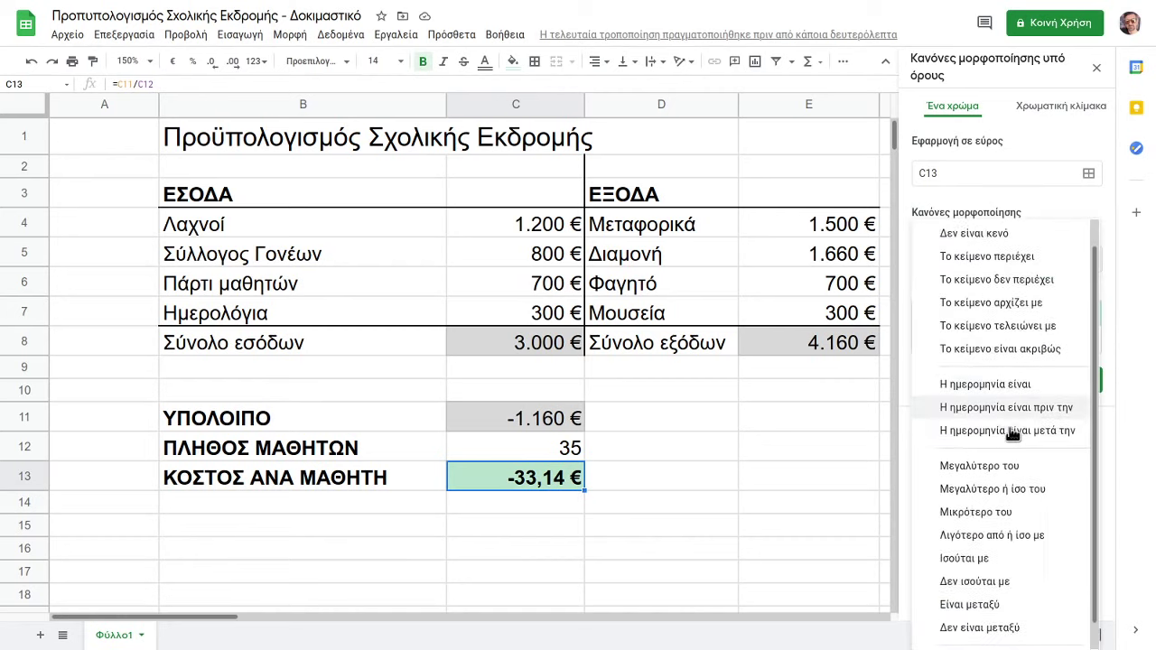
click(1001, 506)
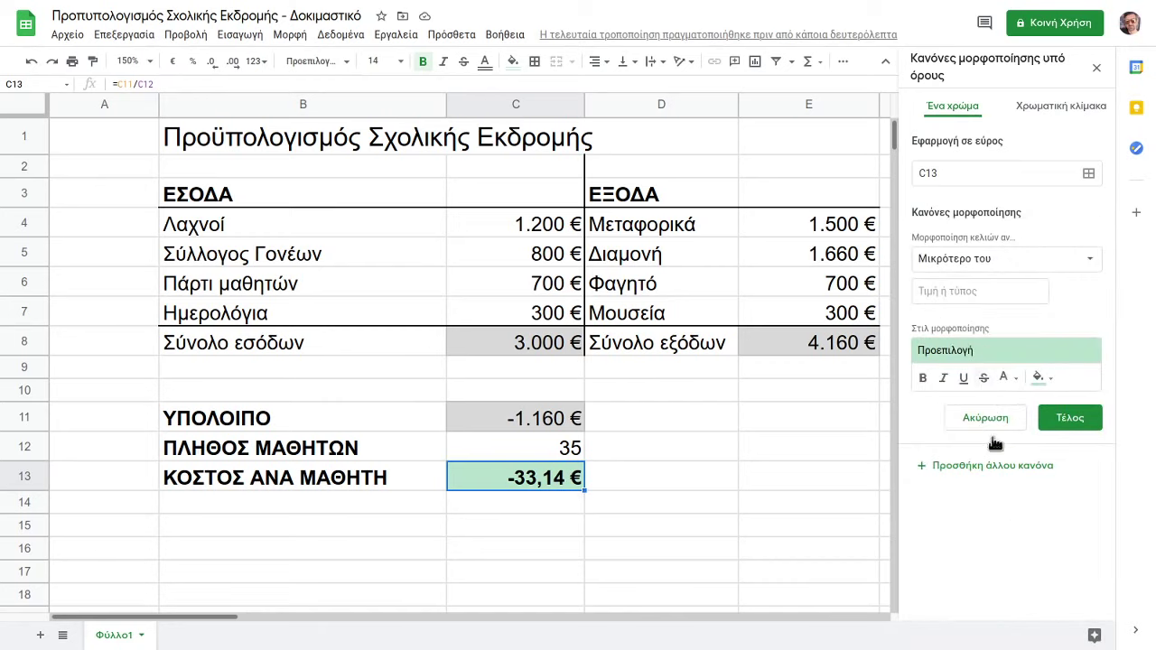
click(949, 292)
text(0)
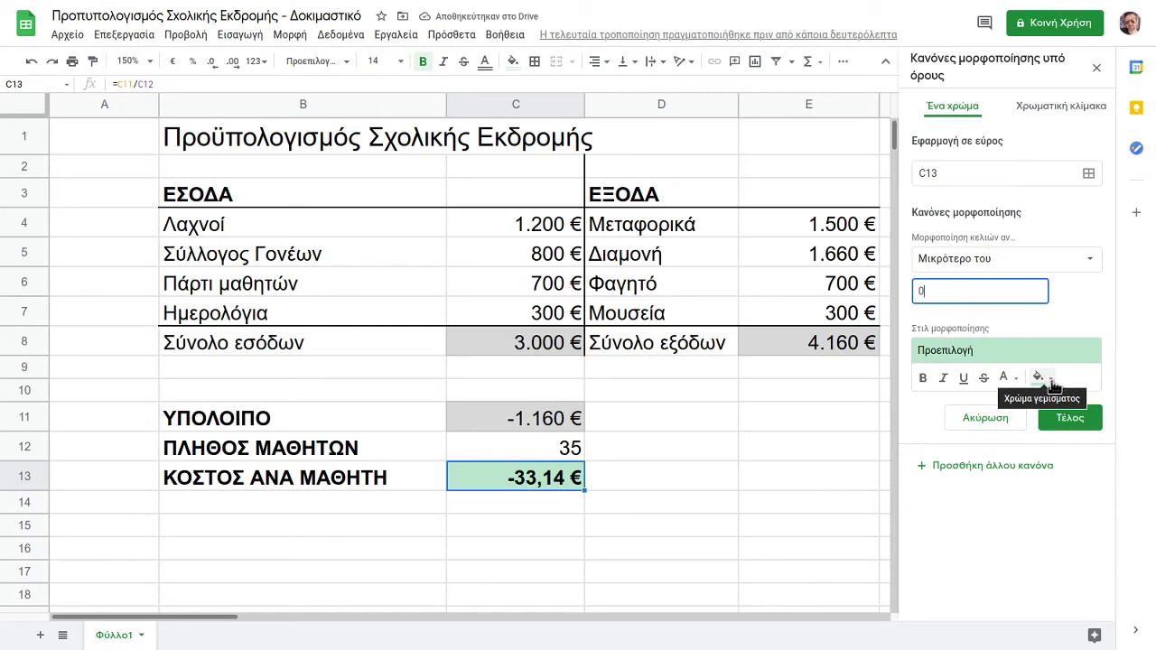
click(1049, 383)
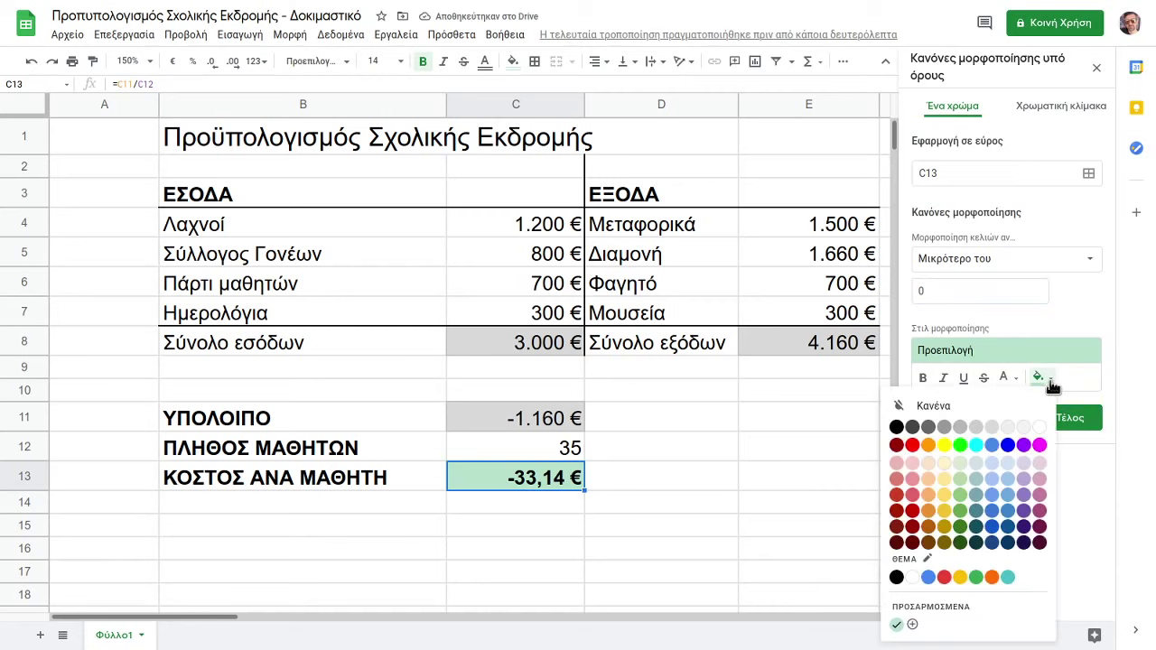
click(913, 495)
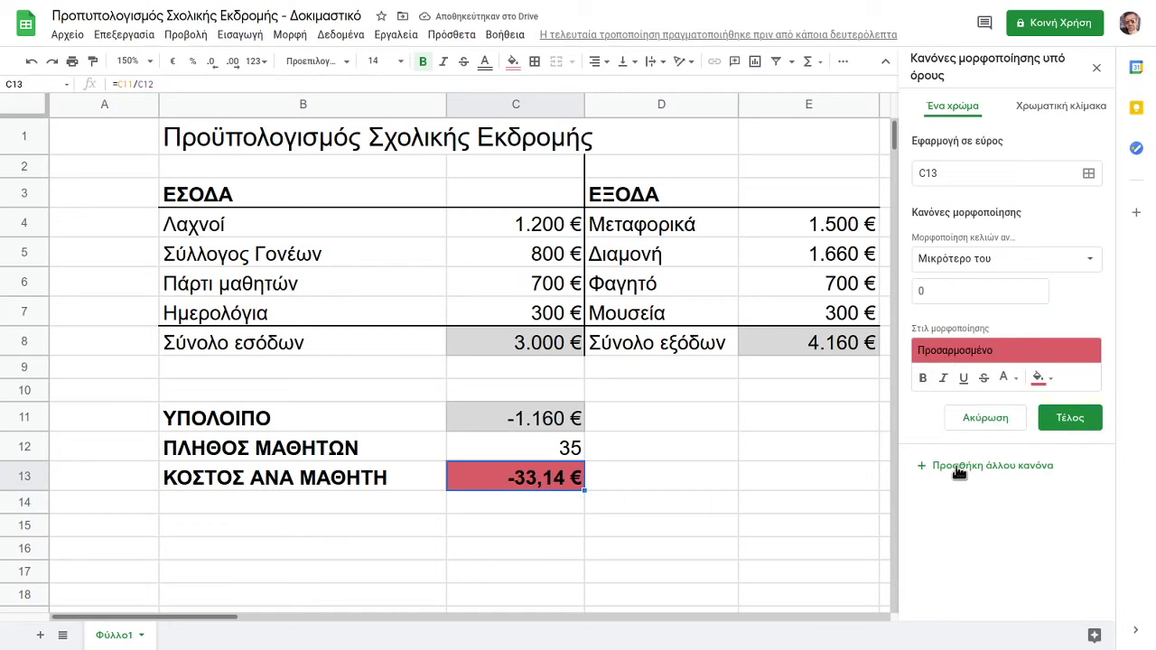
Add a second rule filling C13 green when greater than or equal to 0.
click(972, 260)
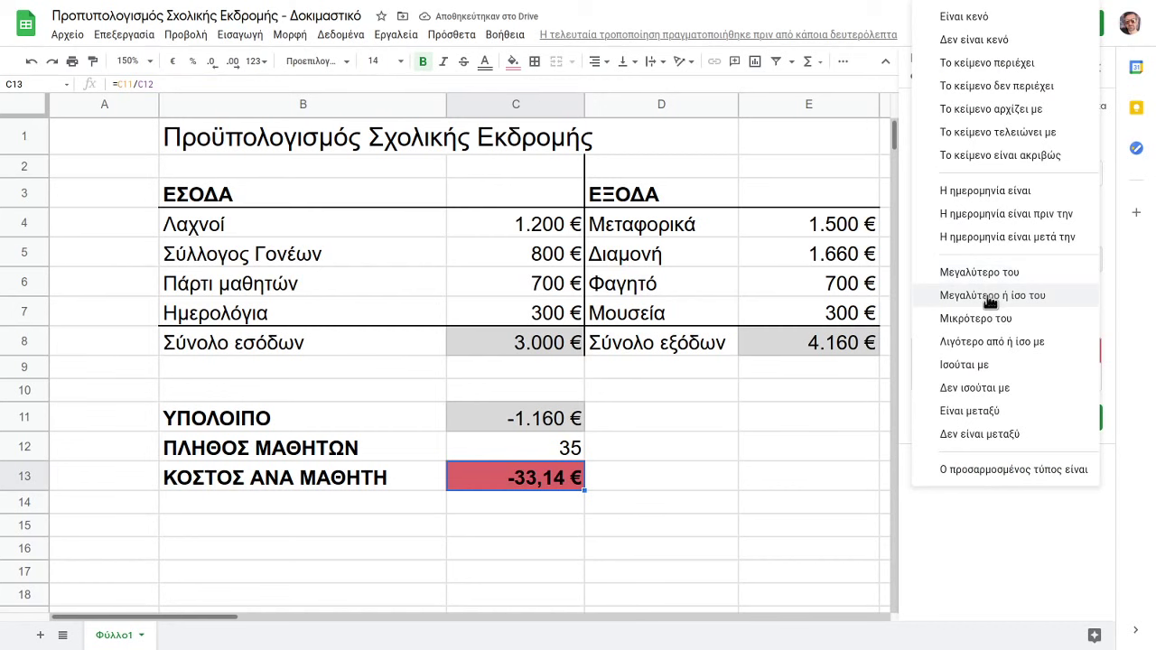
click(991, 298)
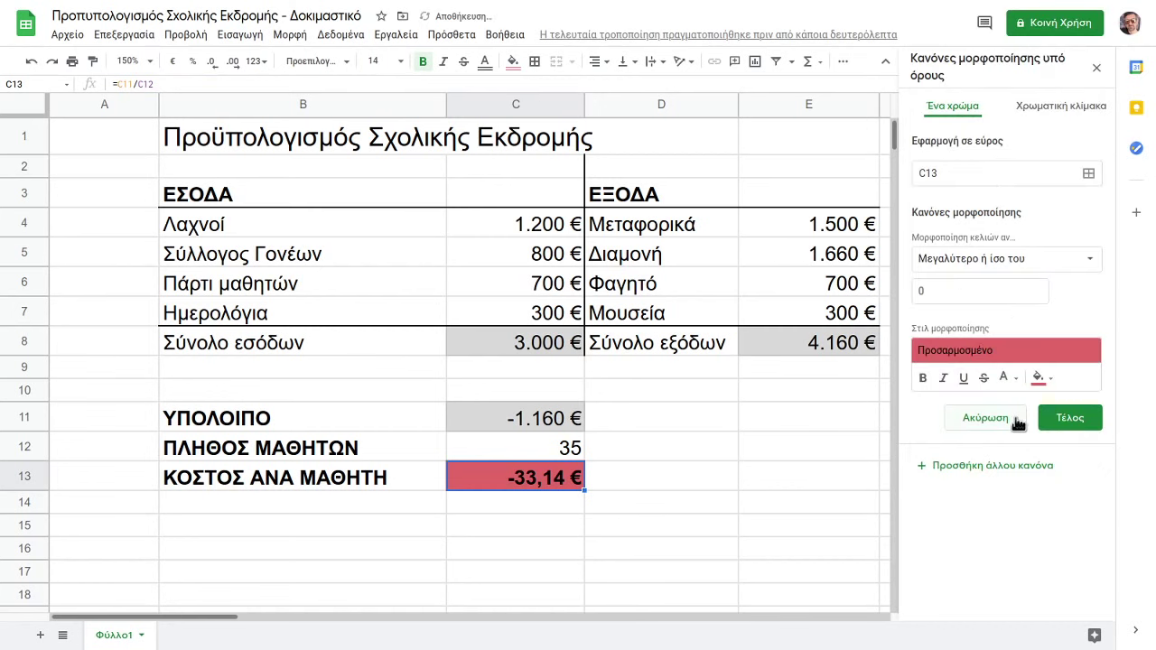
click(1053, 383)
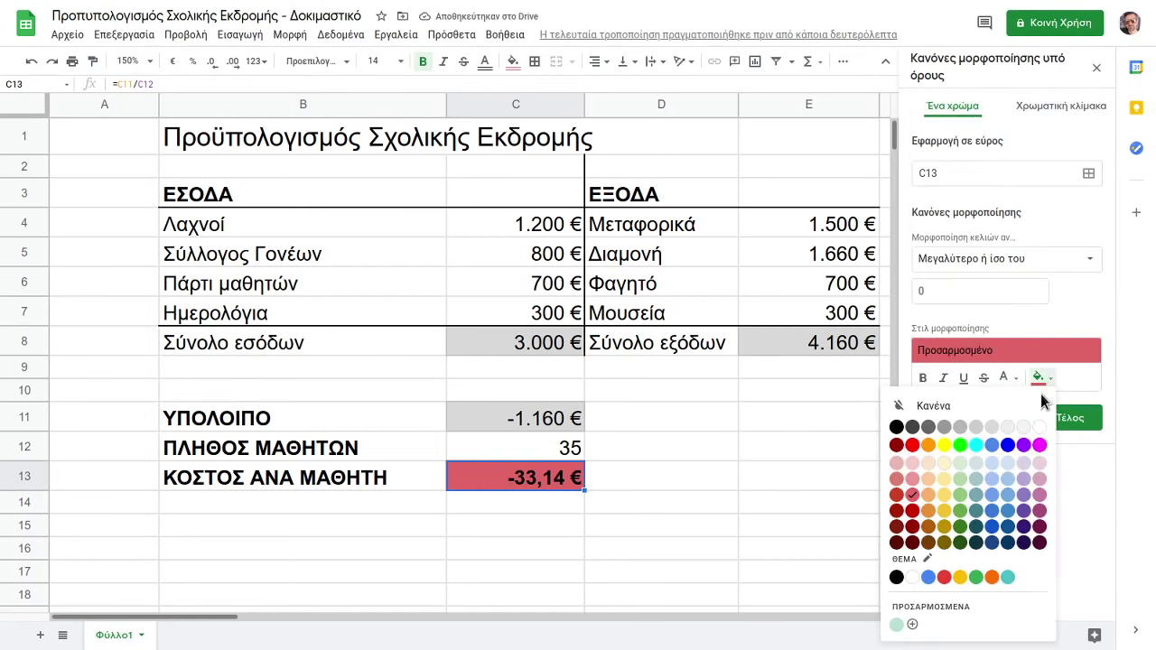
click(961, 496)
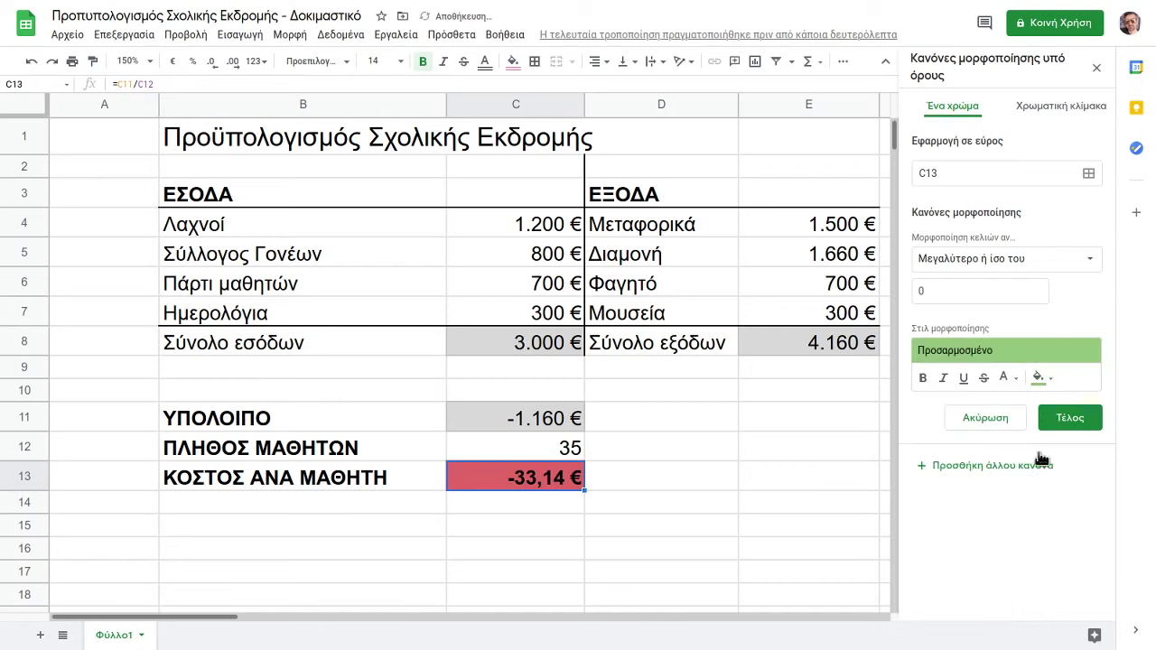
click(1069, 419)
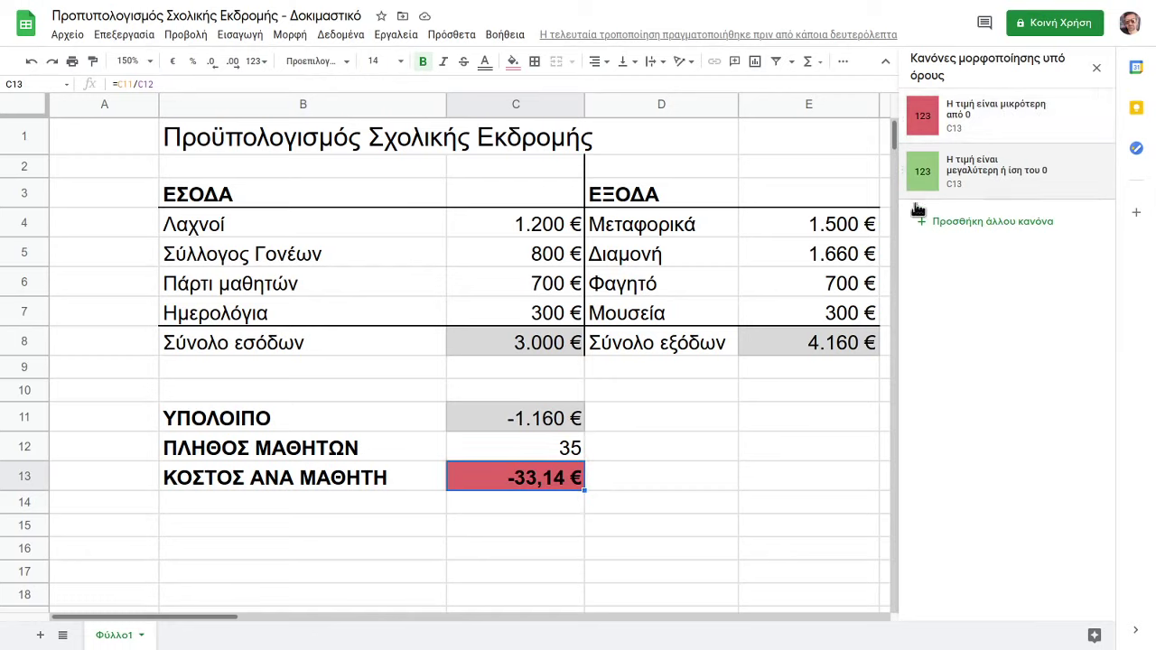
click(1095, 72)
Reopen C13's conditional formatting rules to verify the red/green rules.
click(694, 502)
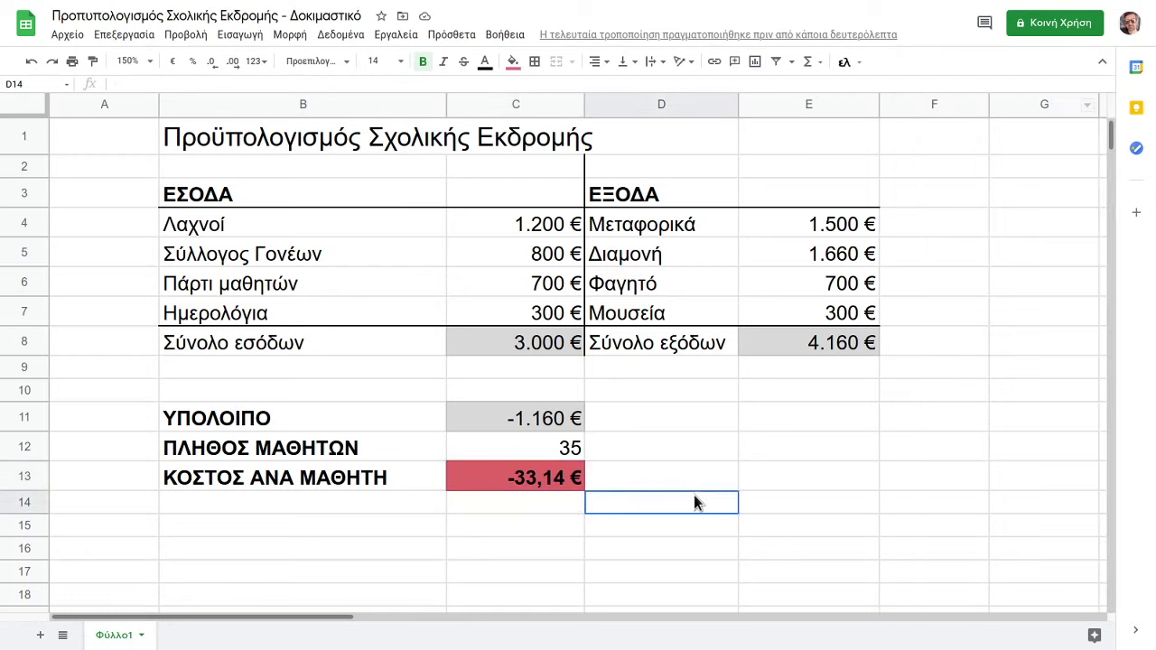
click(534, 479)
click(290, 36)
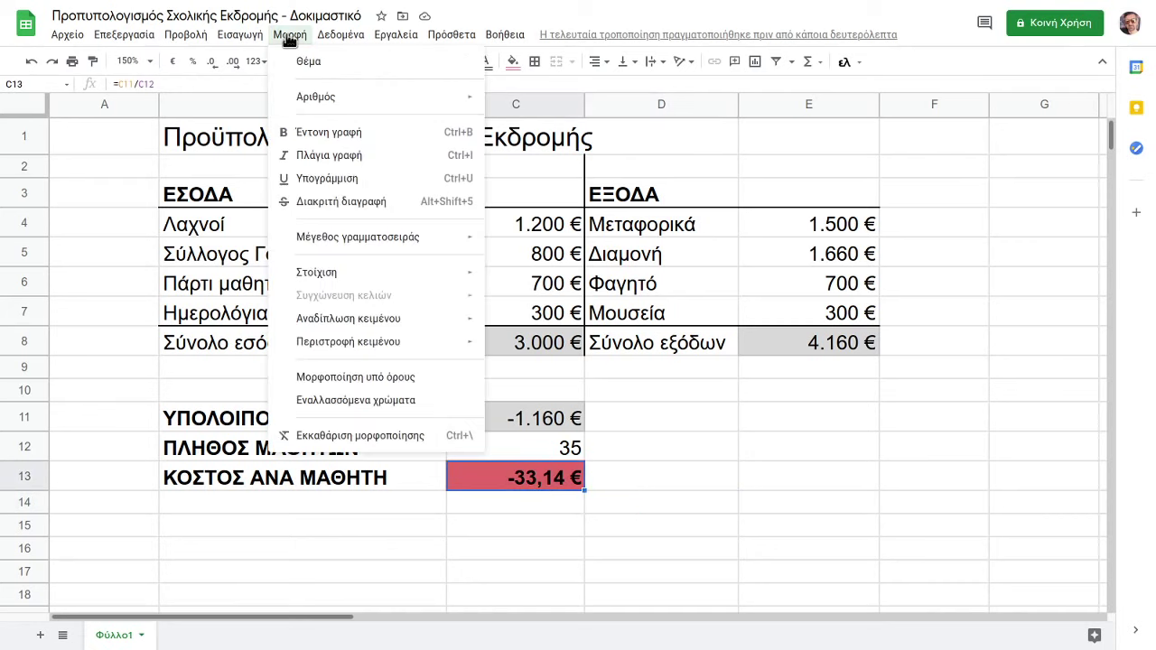
click(343, 377)
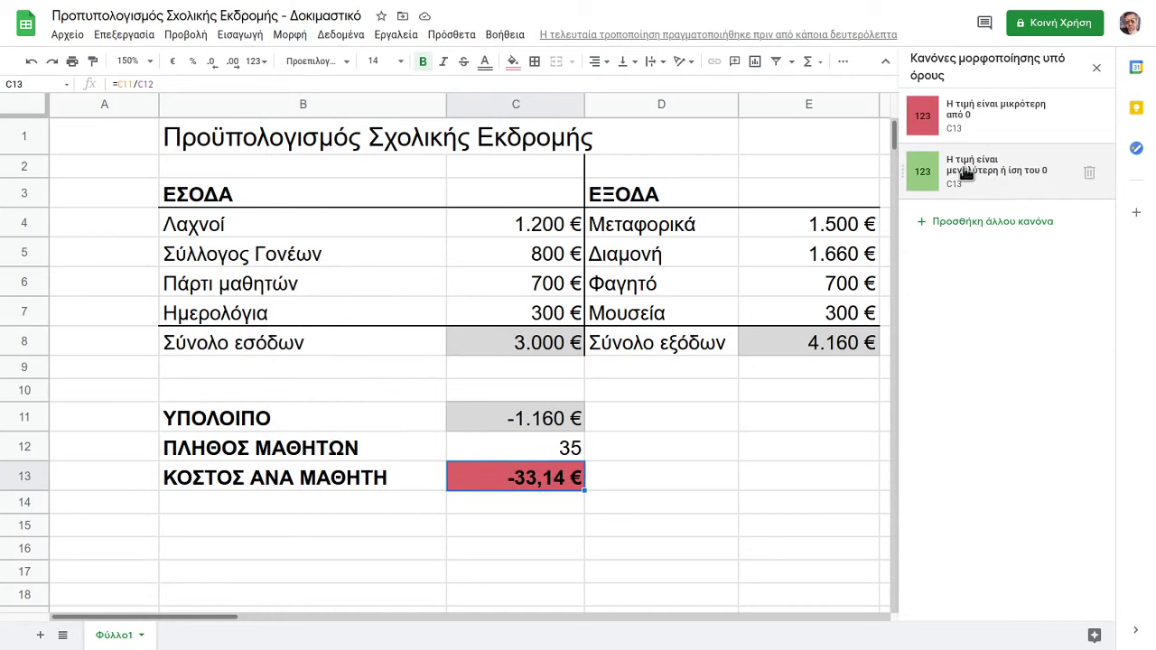
click(1096, 67)
click(670, 483)
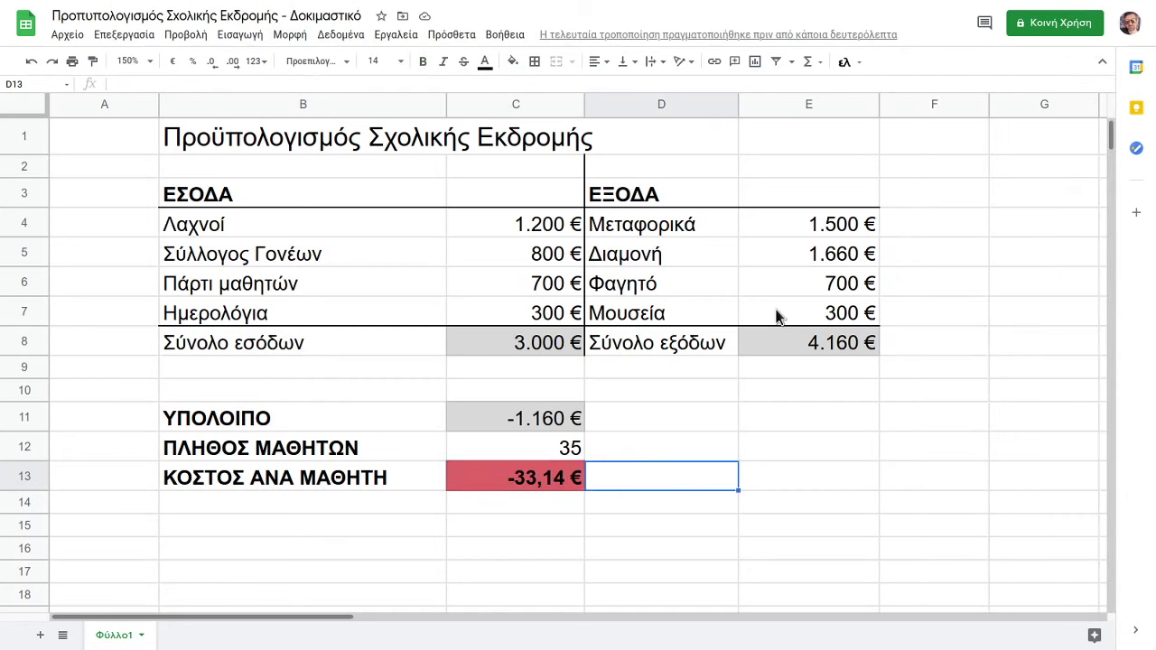
click(825, 232)
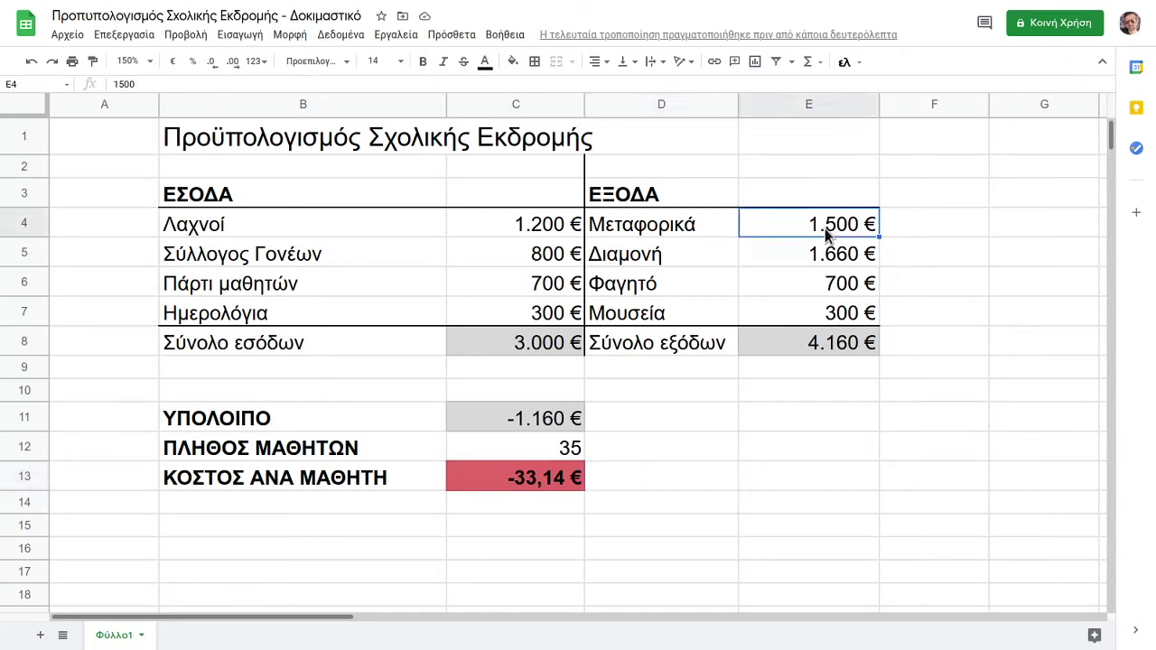
text(4500)
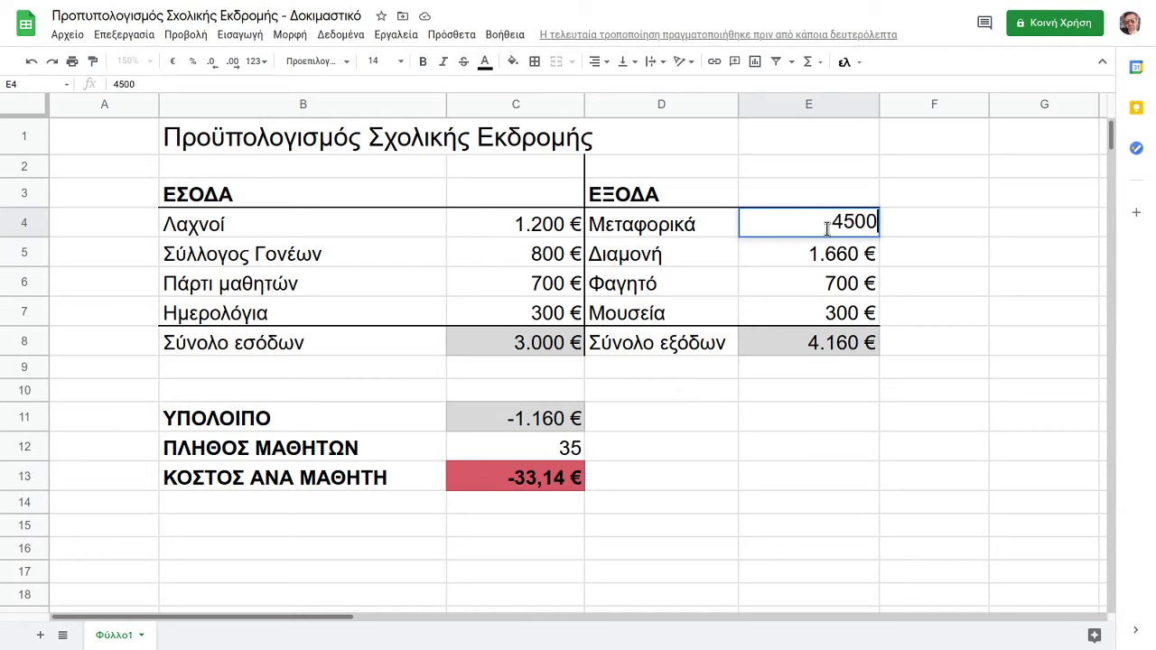
key(Return)
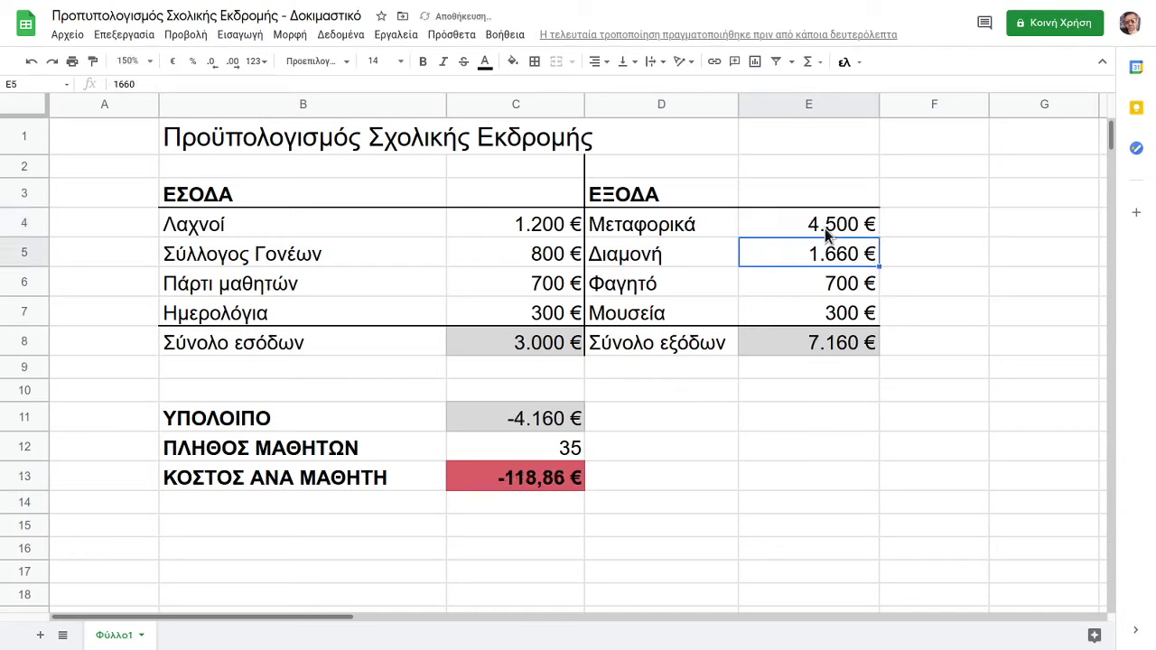
click(37, 65)
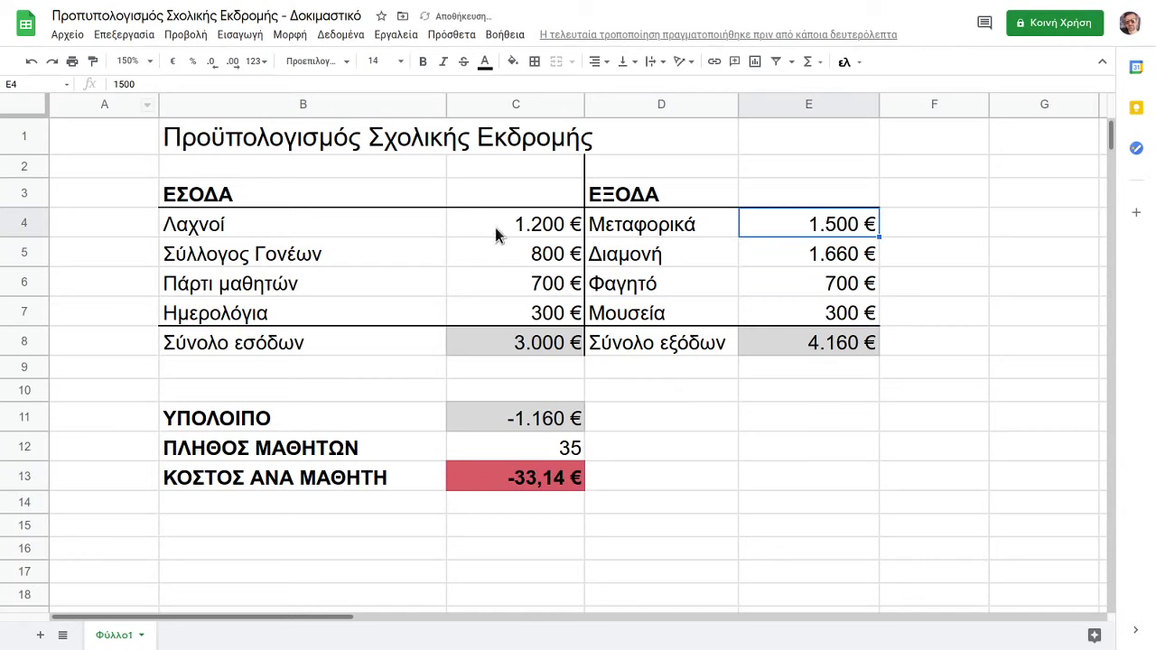
click(528, 231)
text(4)
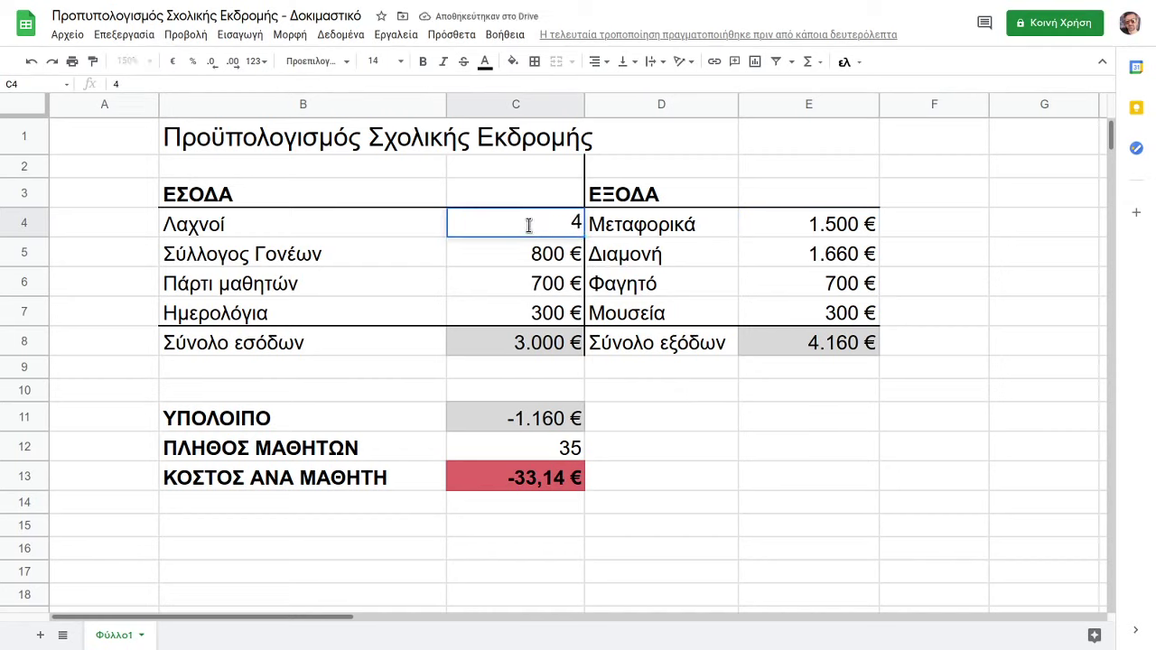
text(.500)
key(Return)
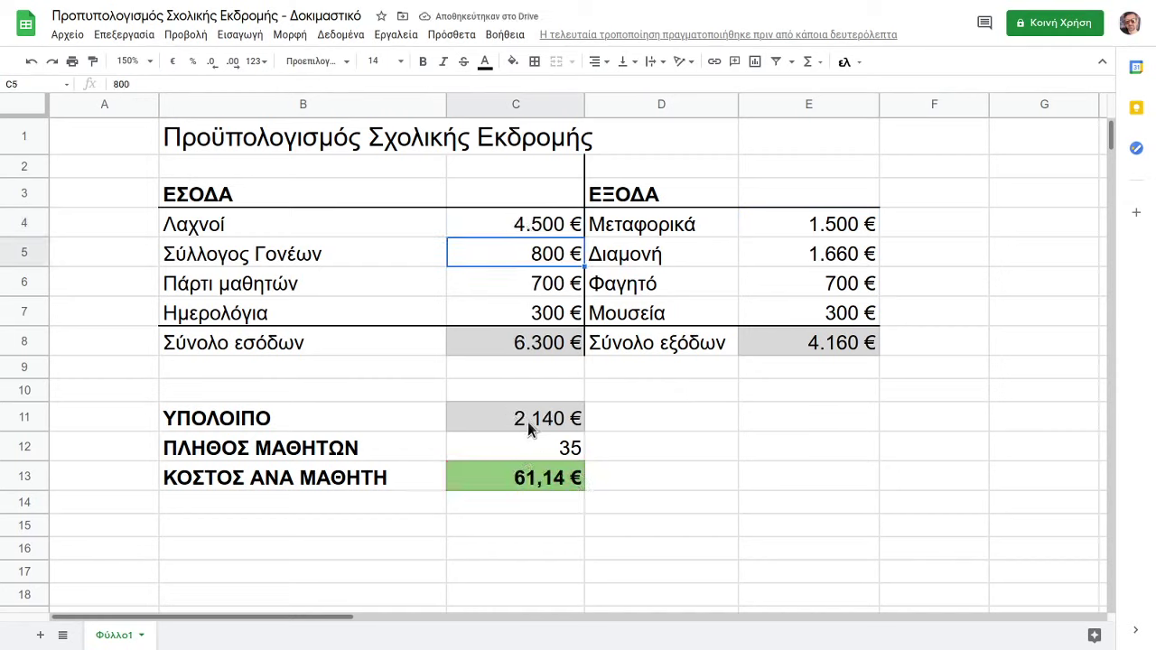
click(540, 480)
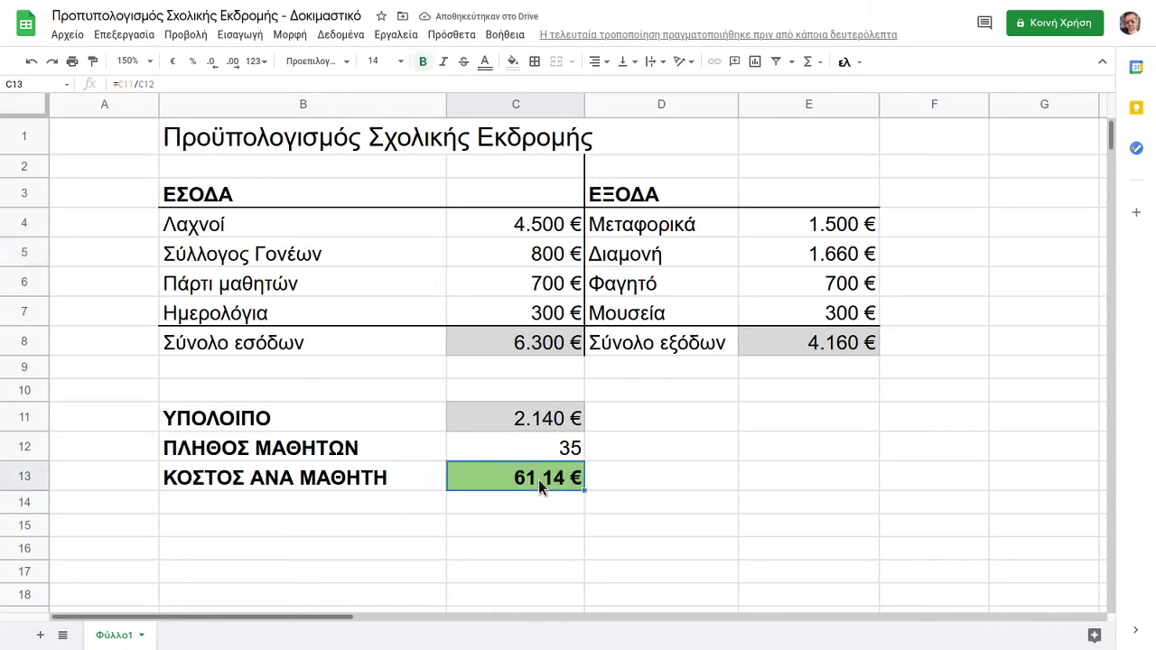
click(30, 61)
click(702, 483)
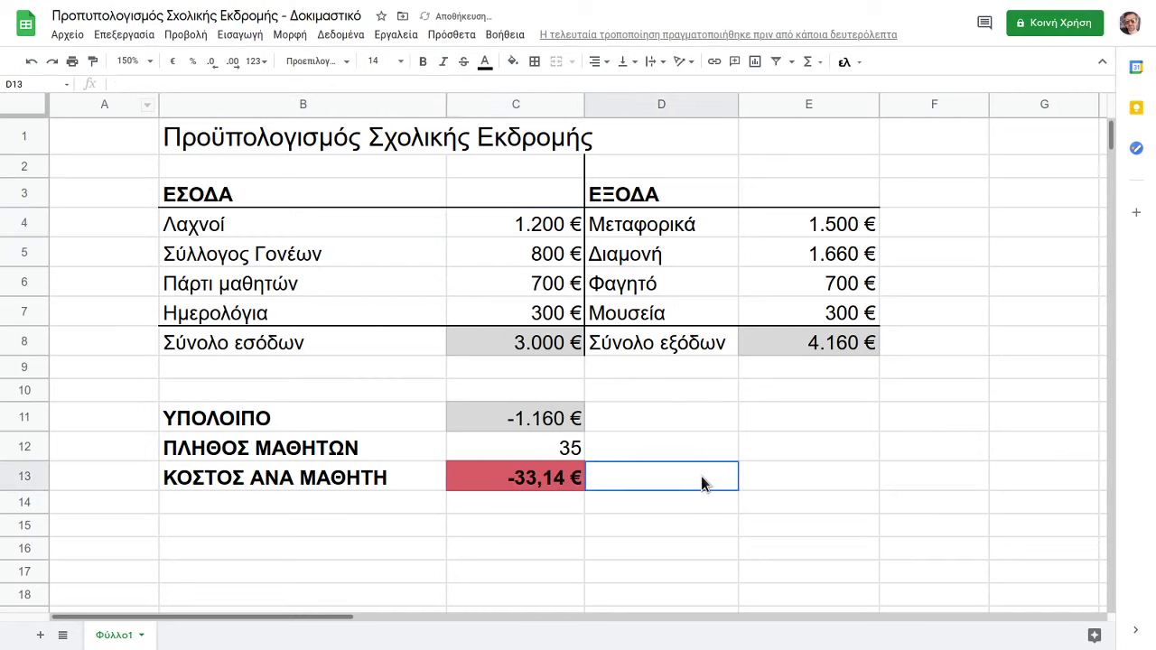
click(793, 502)
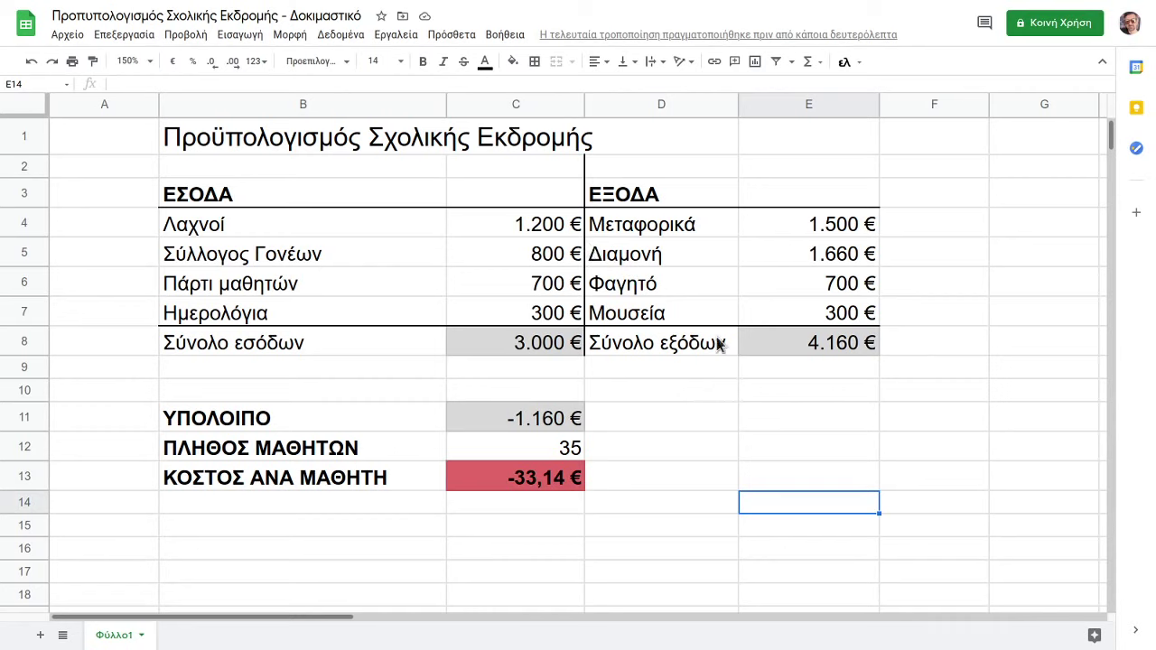
click(569, 528)
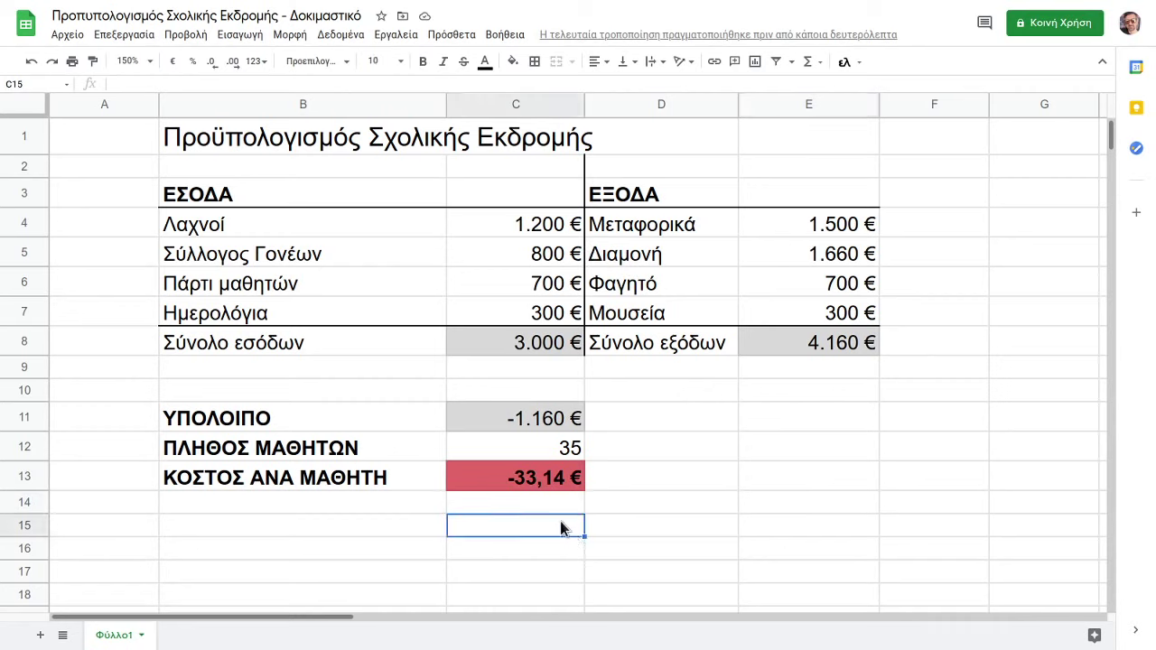
click(708, 470)
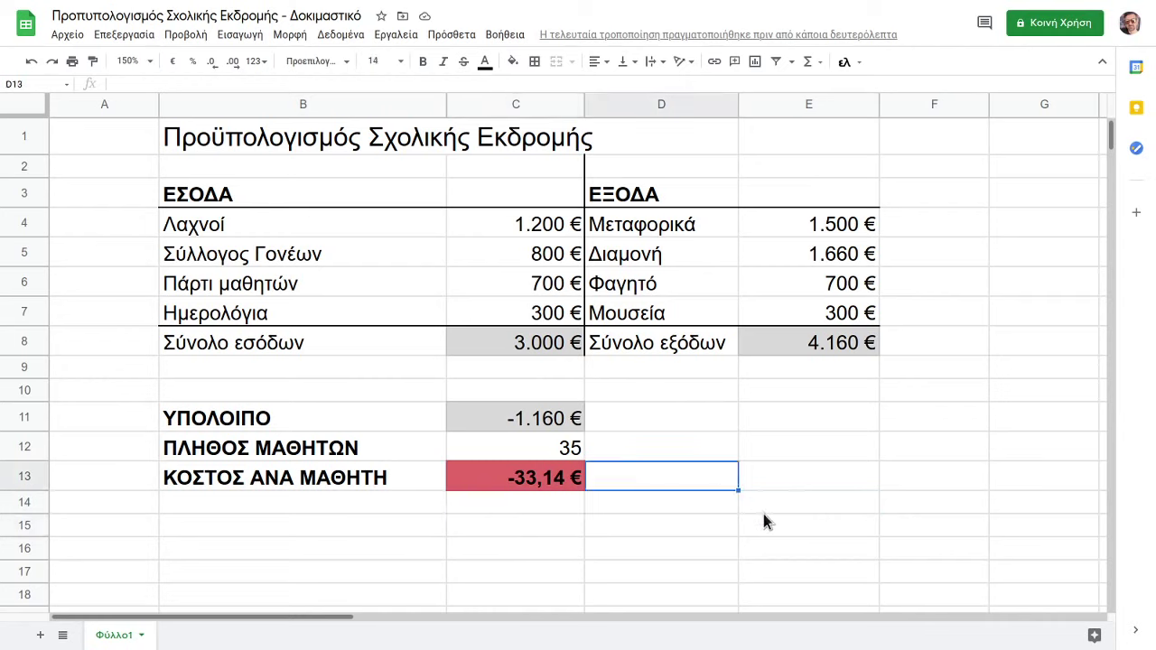